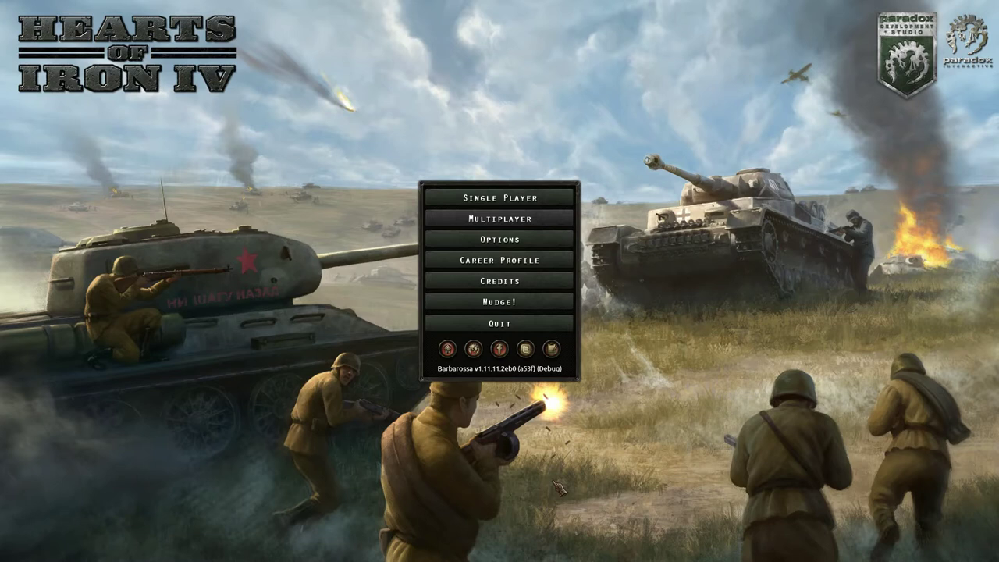
# Set up a new single-player 1936 Gathering Storm game and select Ireland on the map
pyautogui.click(522, 204)
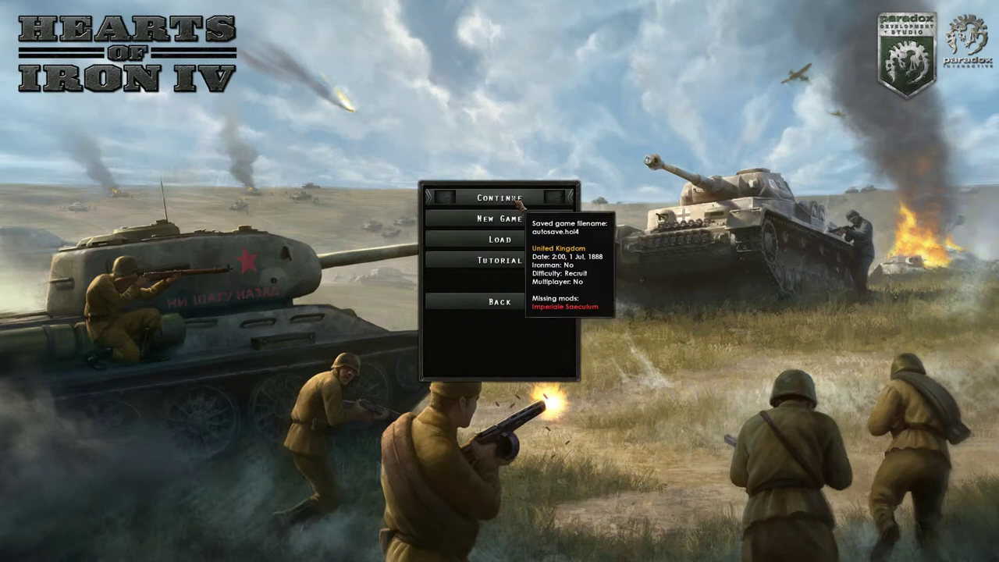
pyautogui.click(513, 219)
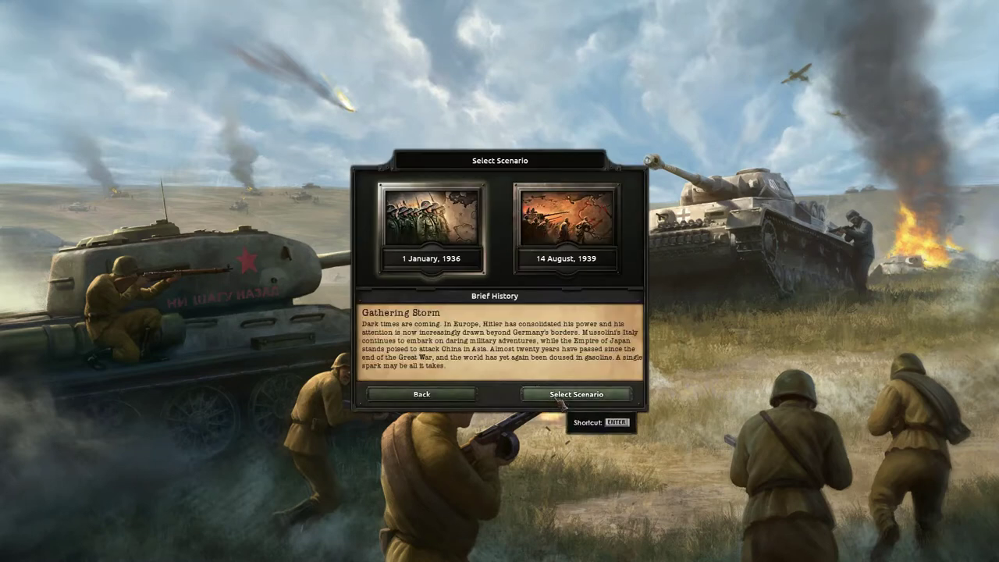
pyautogui.click(534, 395)
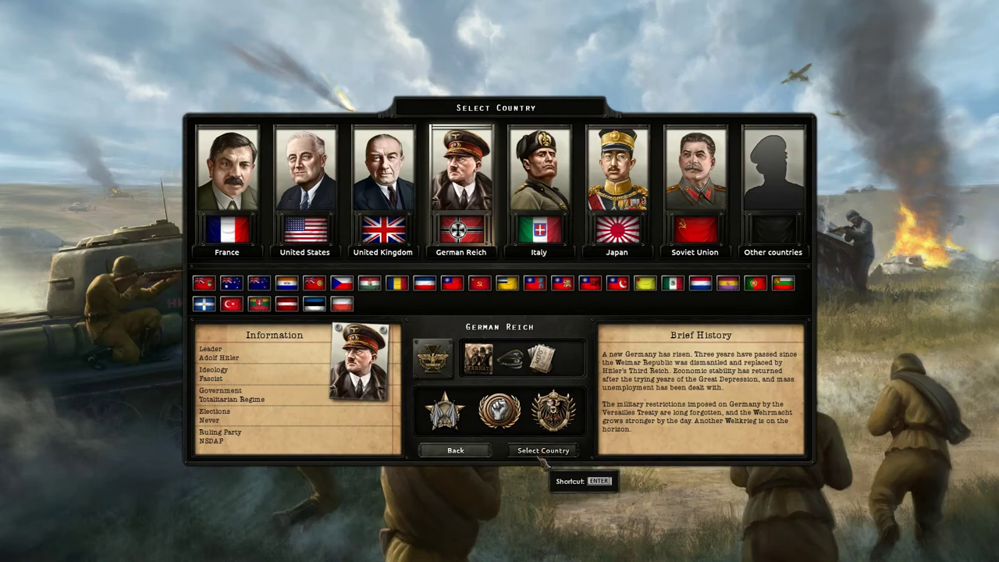
pyautogui.click(541, 451)
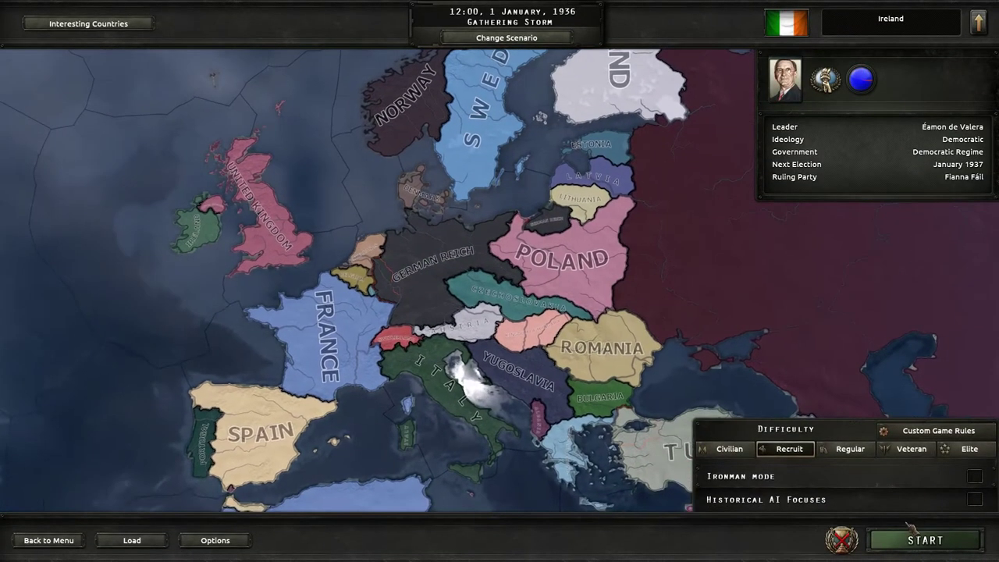
# Start the 1 January 1936 campaign playing as Ireland
pyautogui.click(910, 541)
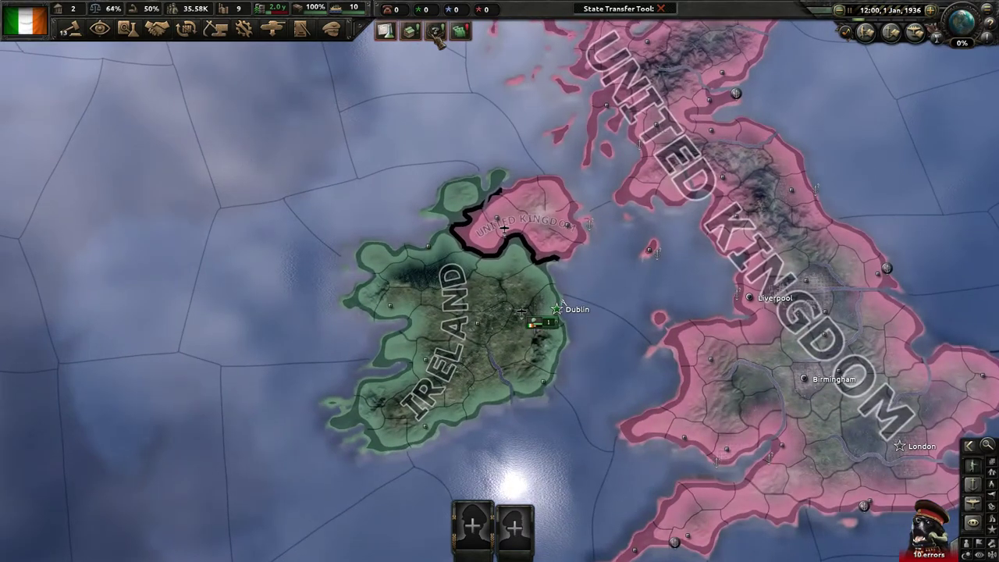
# Review the Give Back Belfast focus details in Ireland's national focus tree
pyautogui.press('f')
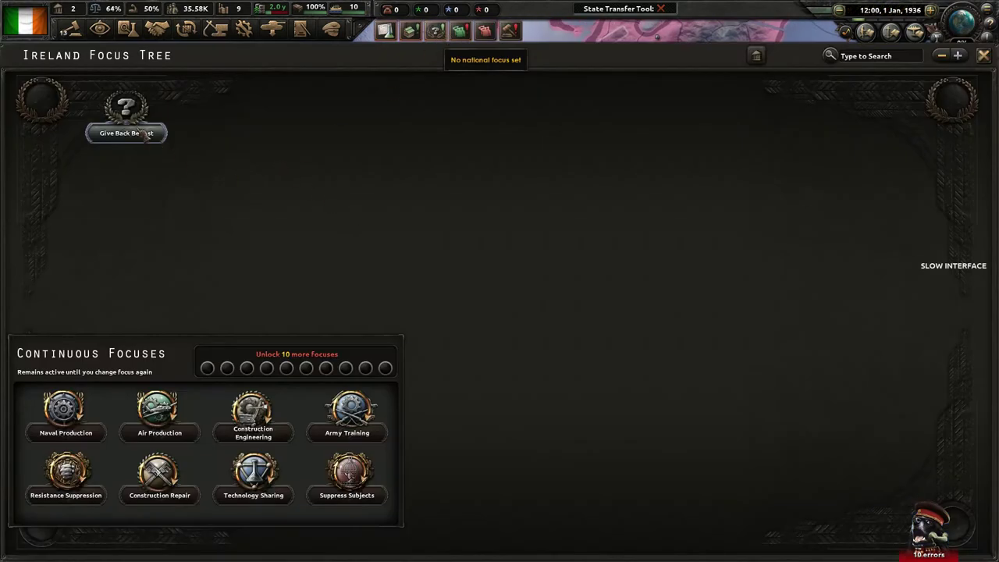
pyautogui.click(141, 134)
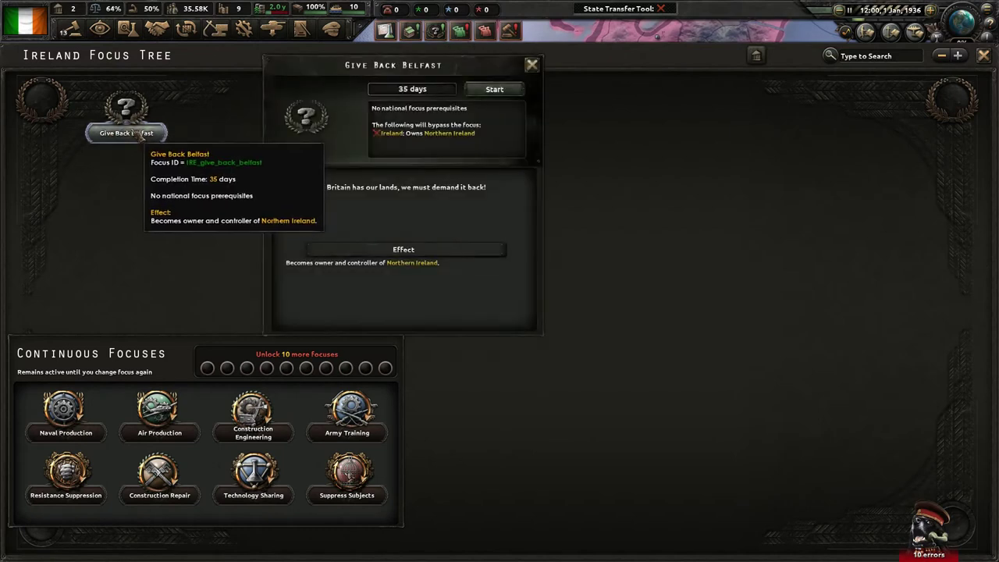
pyautogui.click(533, 65)
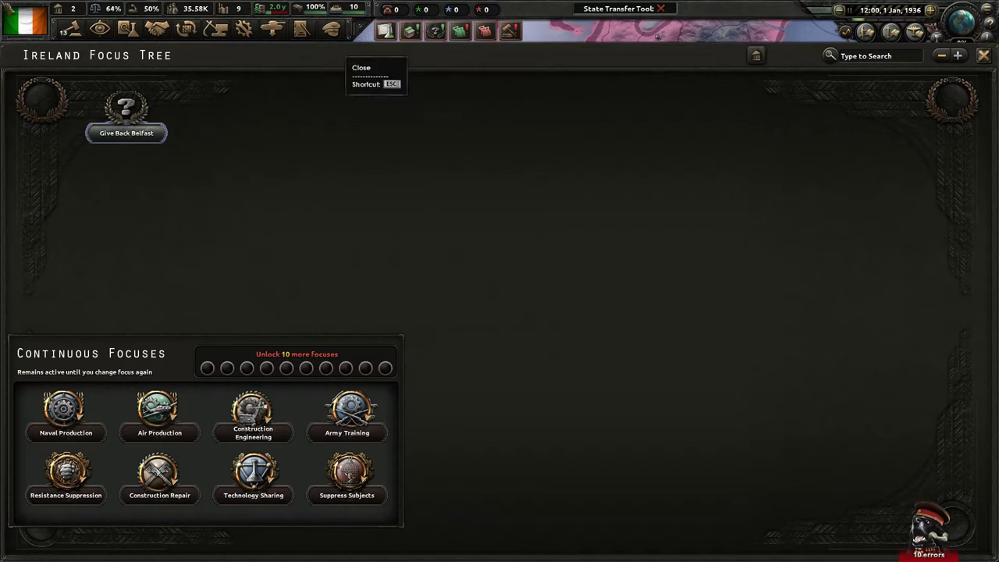
pyautogui.click(24, 21)
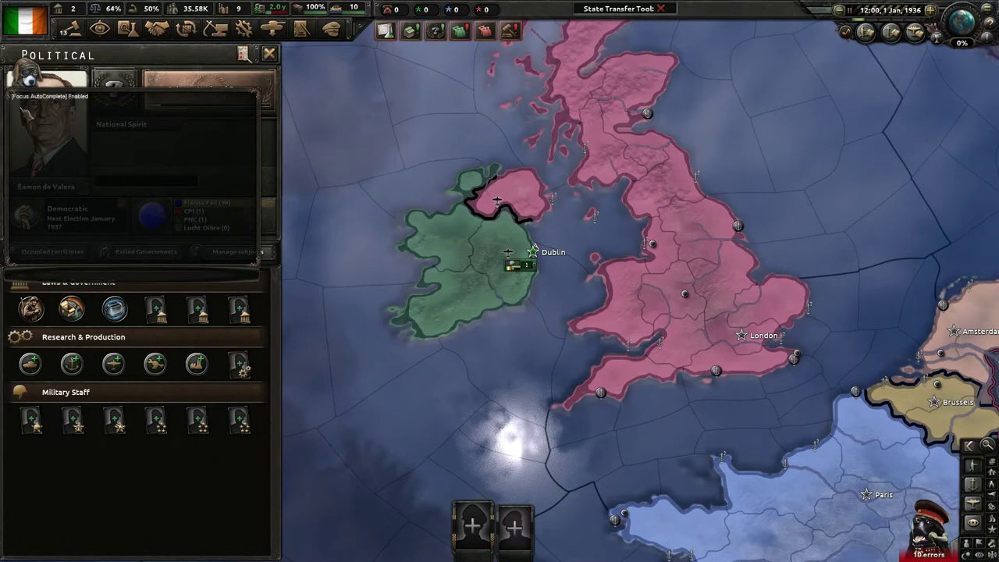
# Enable Focus.AutoComplete in the console and instantly complete the Give Back Belfast focus
pyautogui.press('`')
pyautogui.press('`')
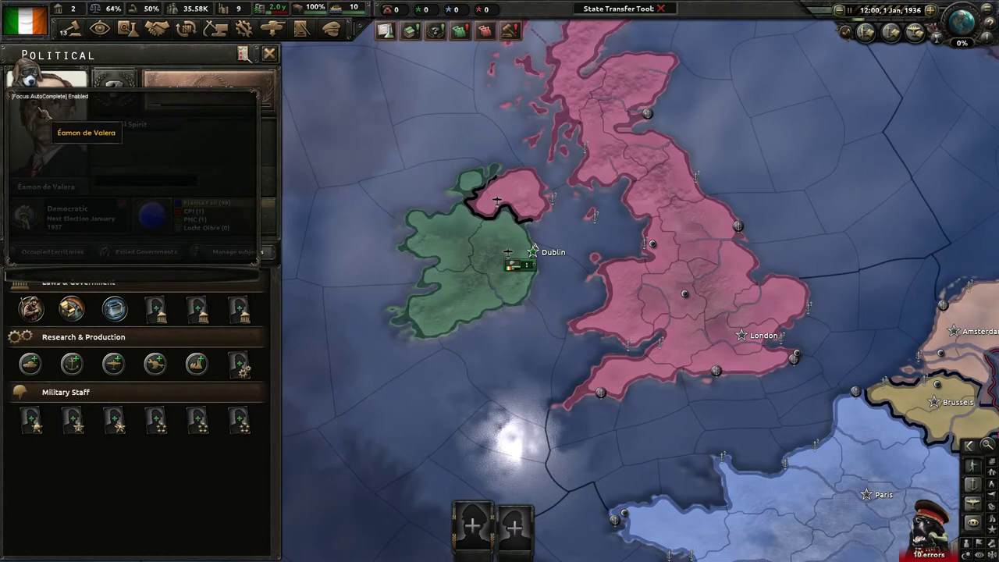
pyautogui.press('Up')
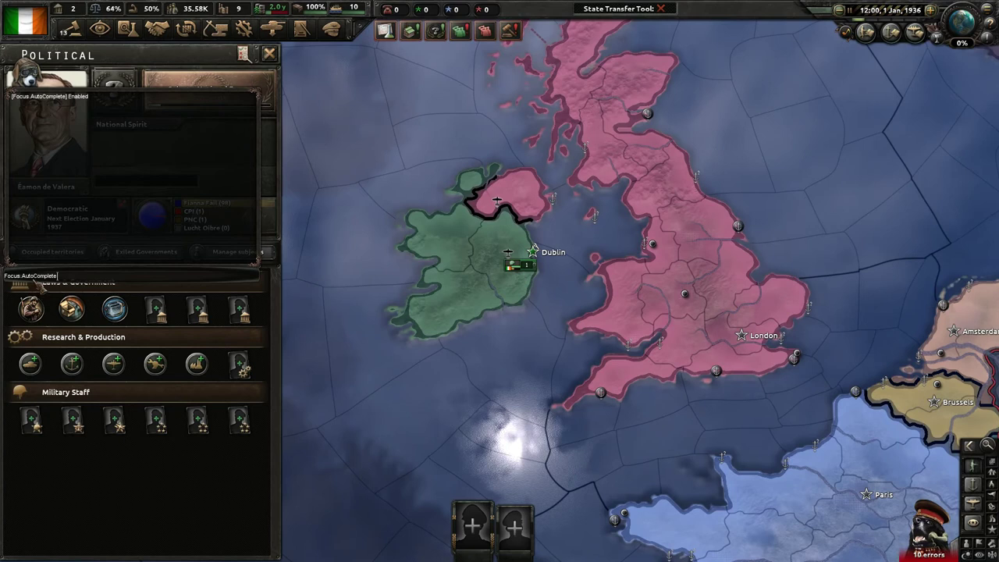
pyautogui.press('`')
pyautogui.click(209, 93)
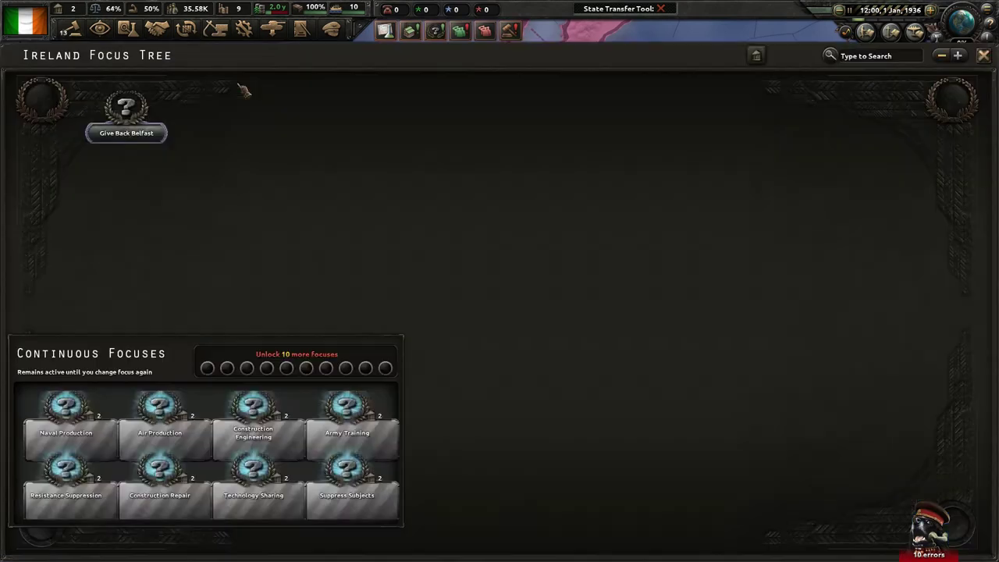
pyautogui.click(153, 131)
pyautogui.click(155, 133)
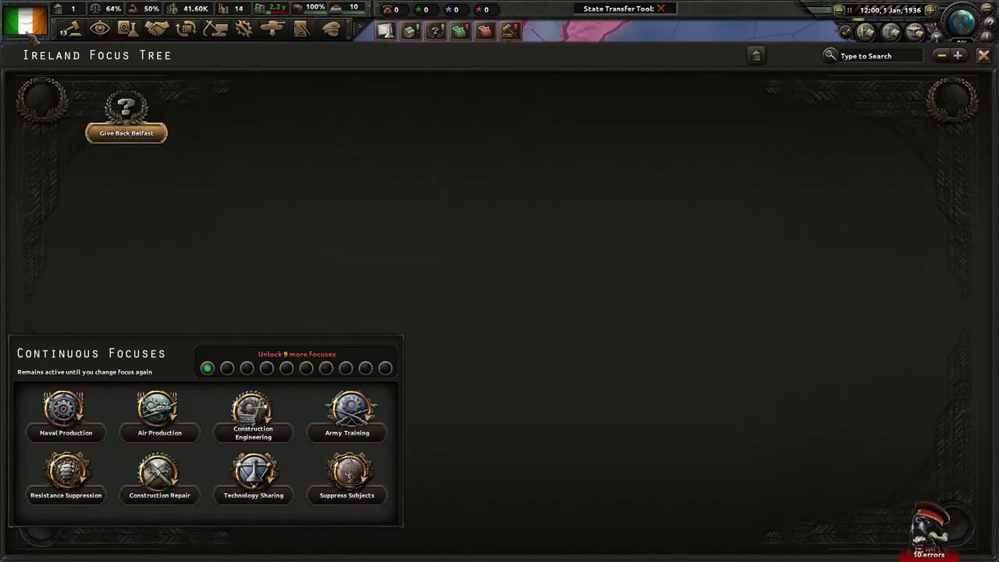
pyautogui.press('Escape')
# Open the Northern Ireland state panel and zoom in on Belfast
pyautogui.scroll(1, 546, 199)
pyautogui.scroll(-4, 546, 296)
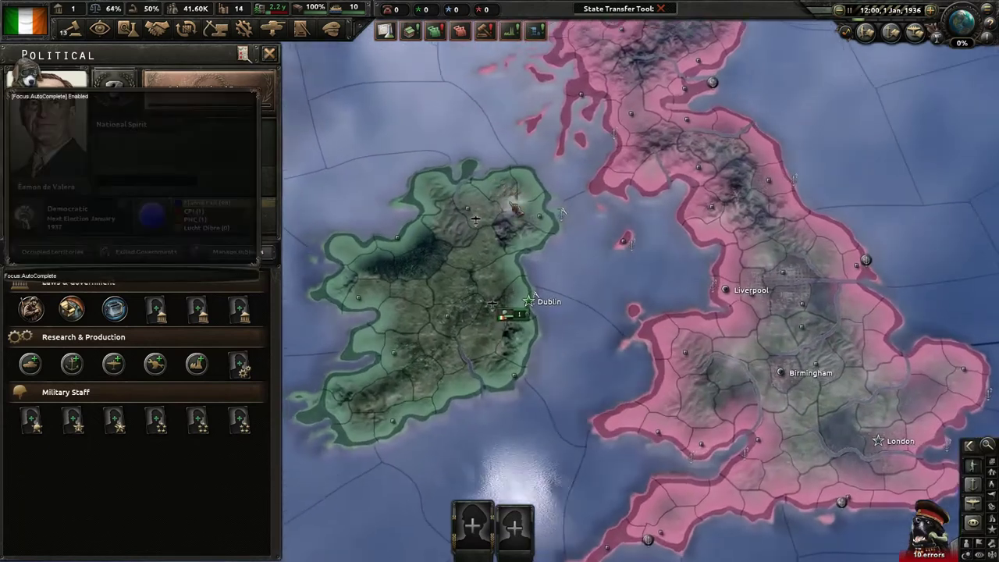
pyautogui.press('Escape')
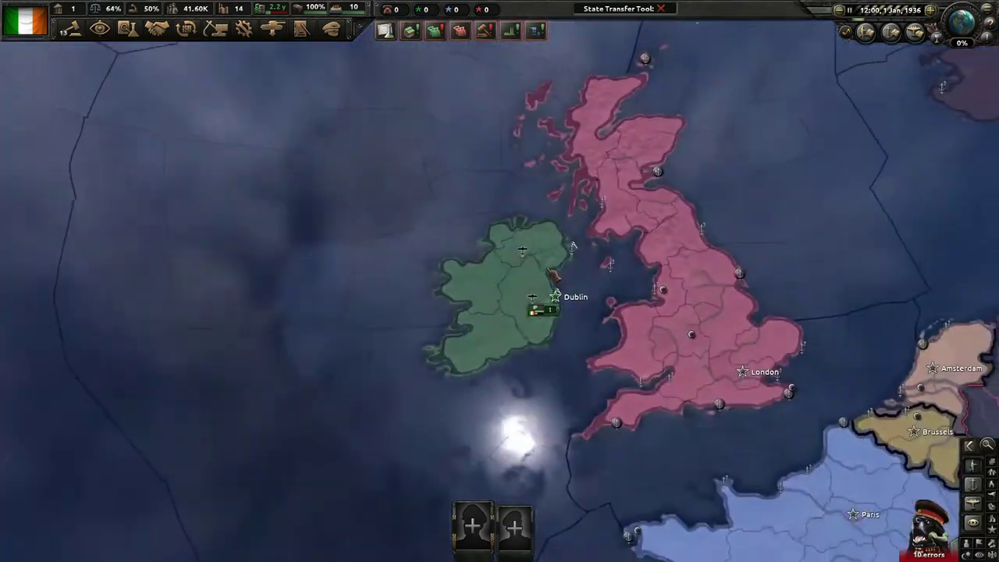
pyautogui.click(552, 275)
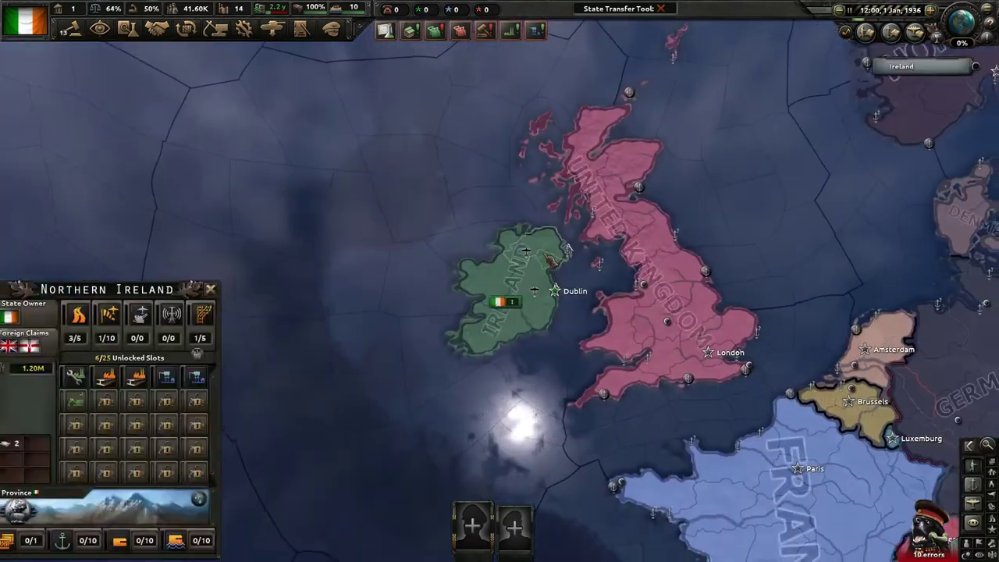
pyautogui.scroll(3, 550, 266)
pyautogui.scroll(2, 543, 251)
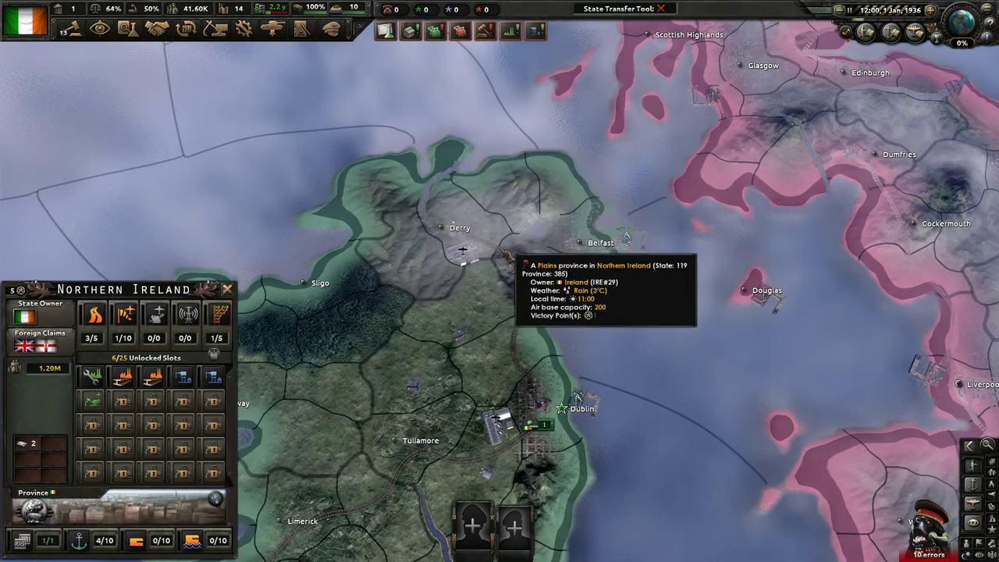
pyautogui.scroll(1, 586, 262)
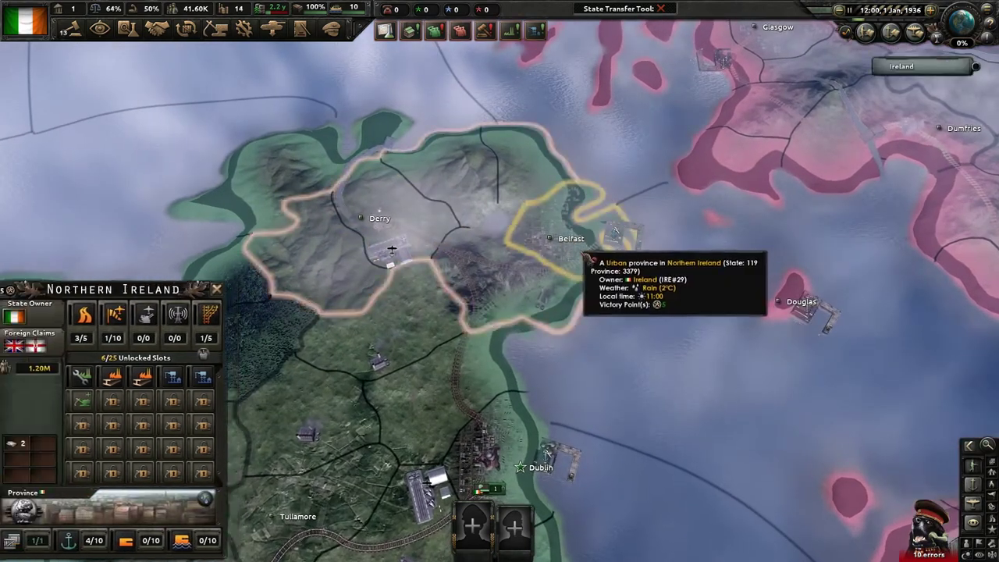
pyautogui.scroll(-5, 587, 258)
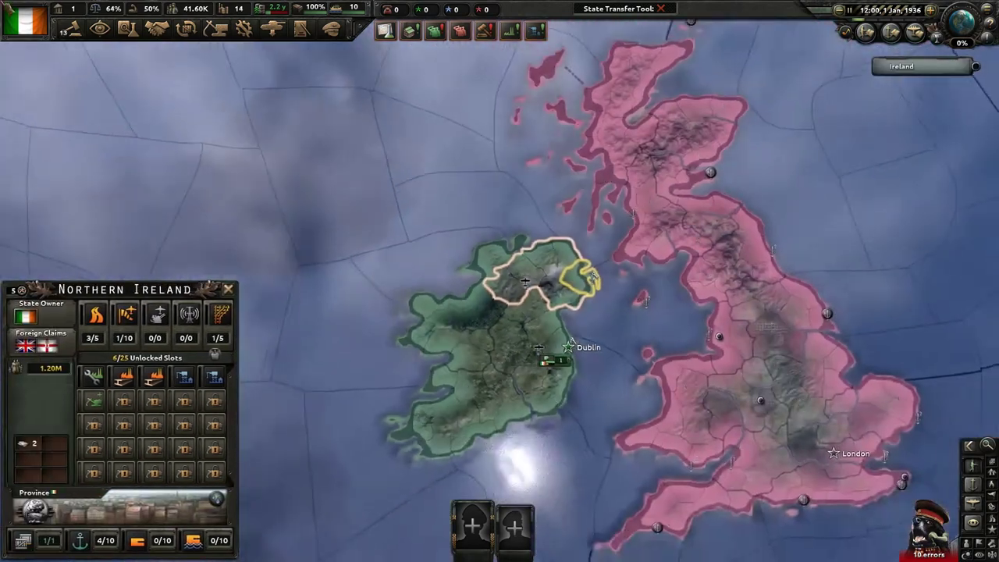
# Inspect the English Channel, Western Approaches and Bay of Biscay sea regions
pyautogui.click(25, 20)
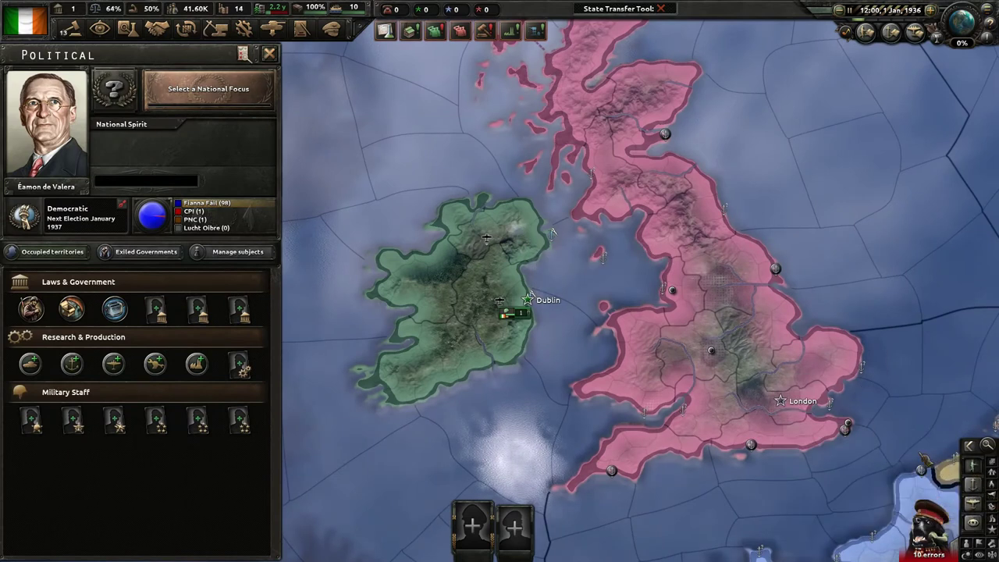
pyautogui.click(552, 232)
pyautogui.scroll(-2, 556, 274)
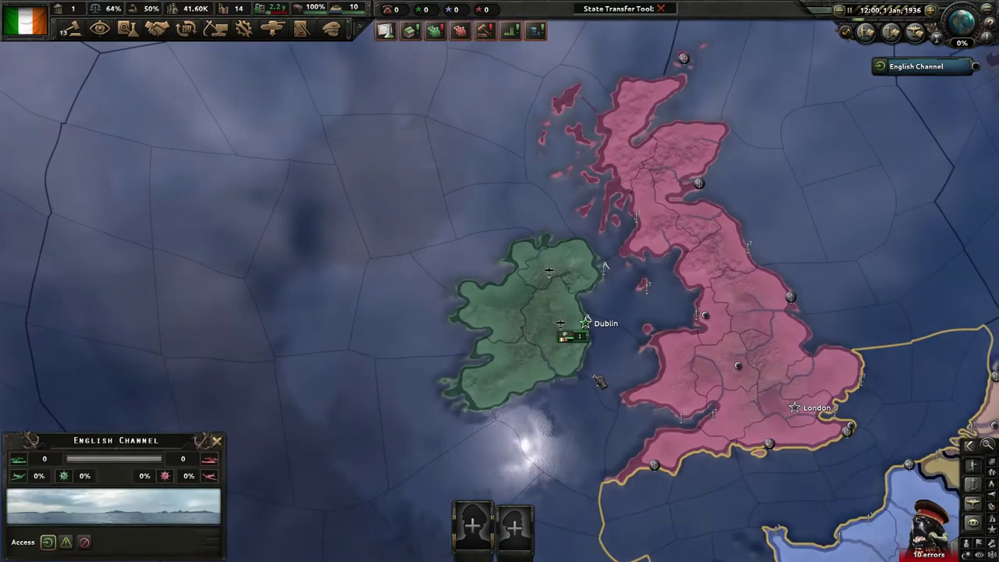
pyautogui.click(561, 311)
pyautogui.scroll(-3, 562, 328)
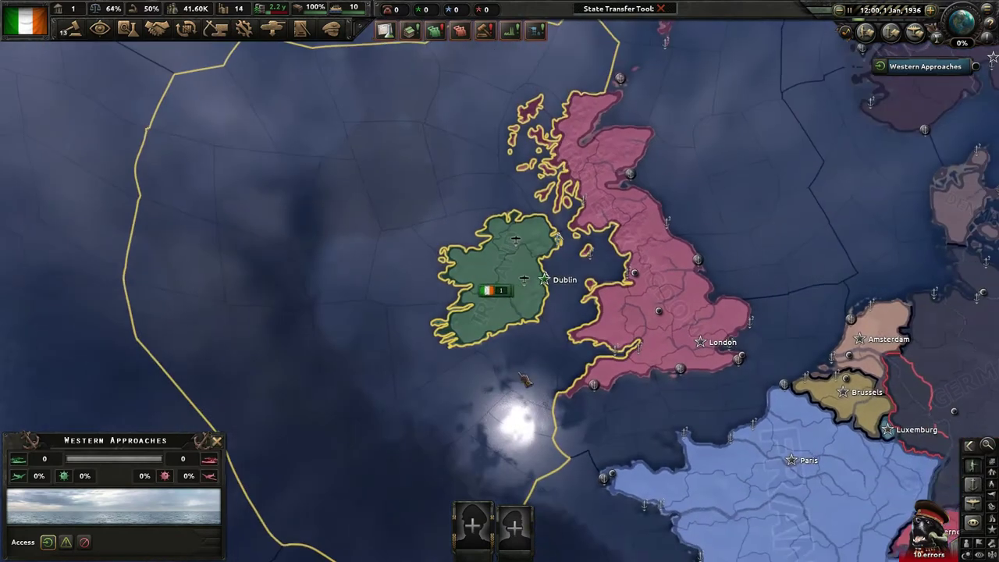
pyautogui.click(598, 440)
pyautogui.moveTo(598, 440); pyautogui.dragTo(475, 361)
pyautogui.click(476, 484)
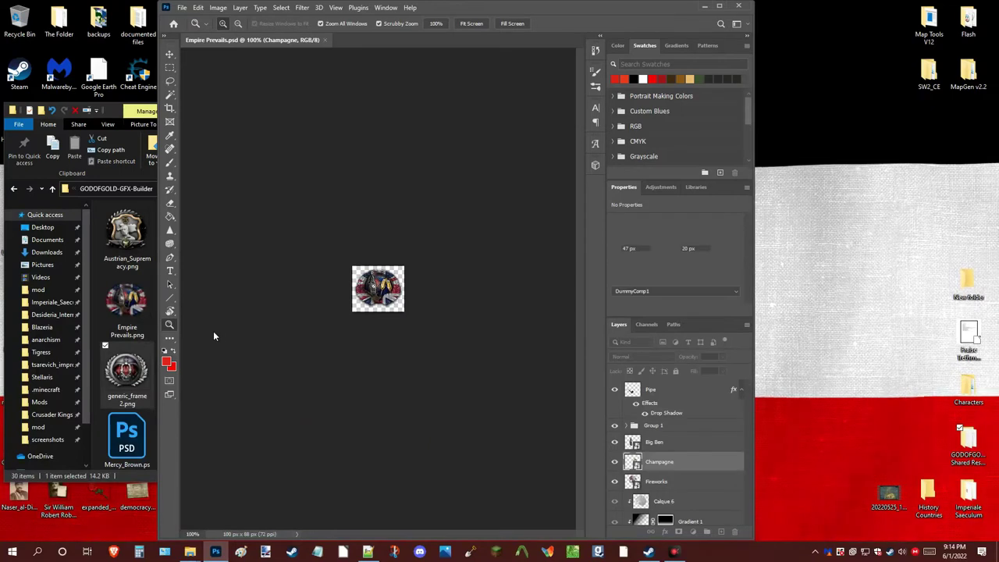
# Close the Empire Prevails document in Photoshop
pyautogui.moveTo(567, 12); pyautogui.dragTo(761, 13)
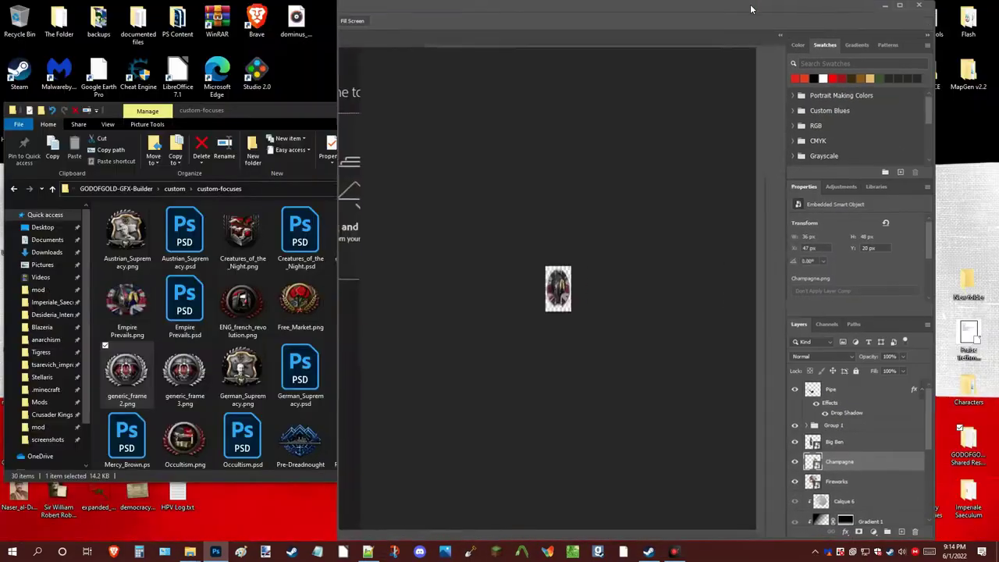
pyautogui.click(316, 326)
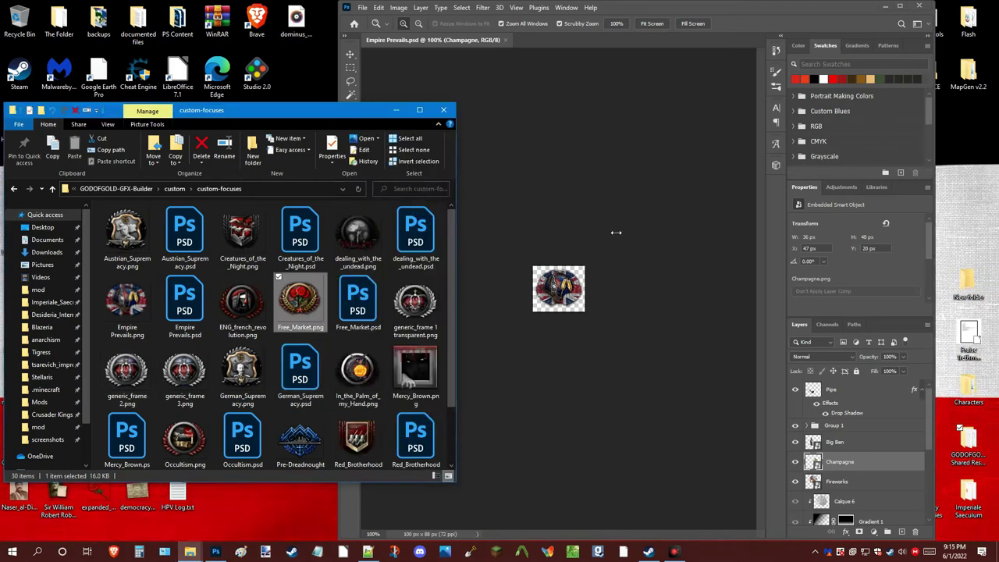
pyautogui.click(613, 237)
pyautogui.click(560, 290)
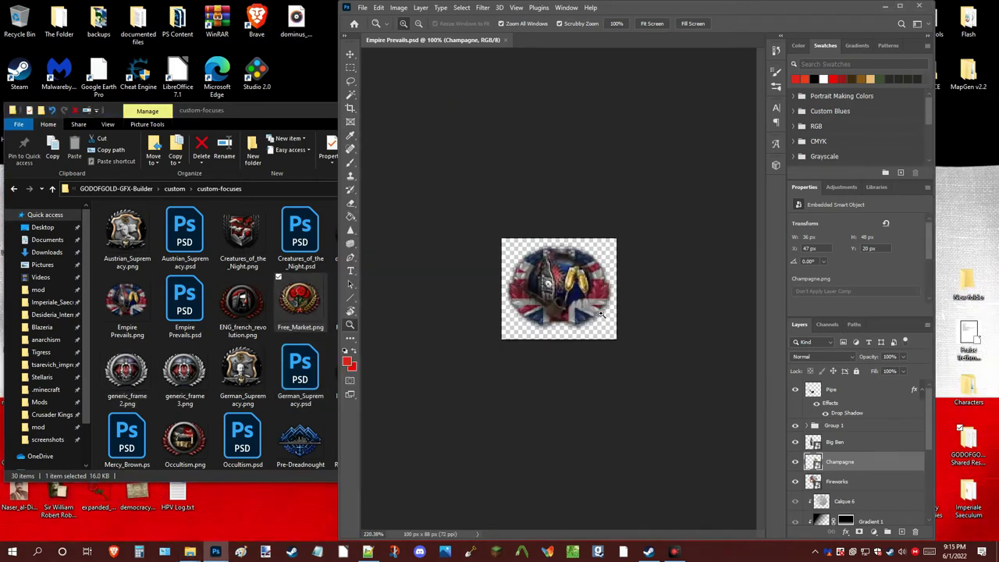
pyautogui.moveTo(560, 291); pyautogui.dragTo(516, 290)
pyautogui.click(507, 39)
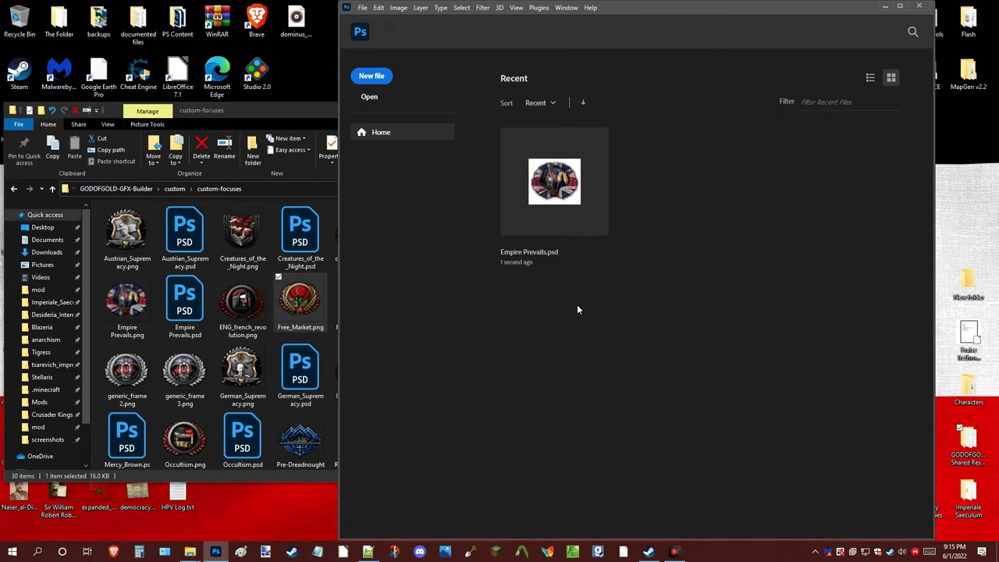
# Browse to aom-shared-assets-master > Focus Backgrounds and select empty_frame_mix.png
pyautogui.click(93, 328)
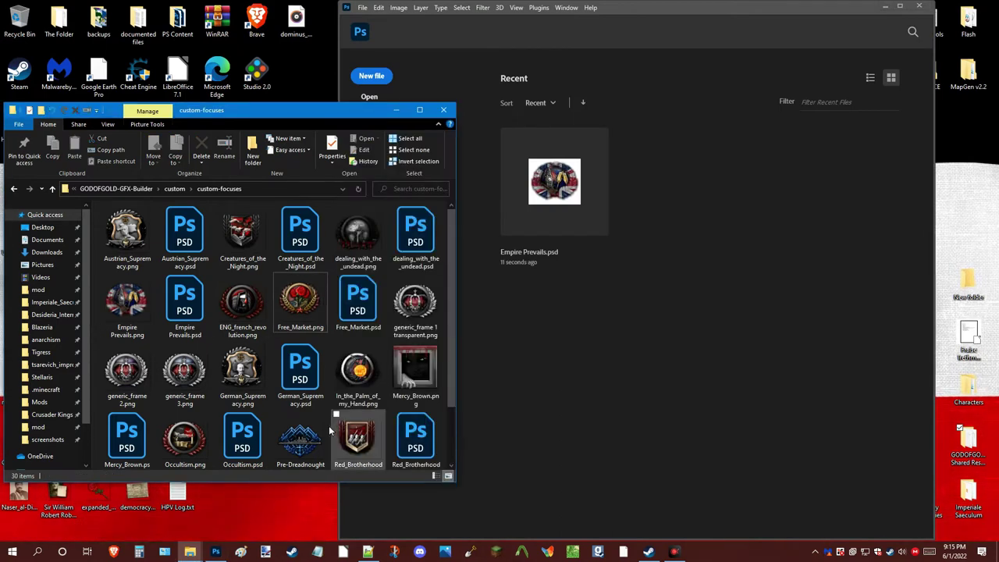
pyautogui.click(117, 189)
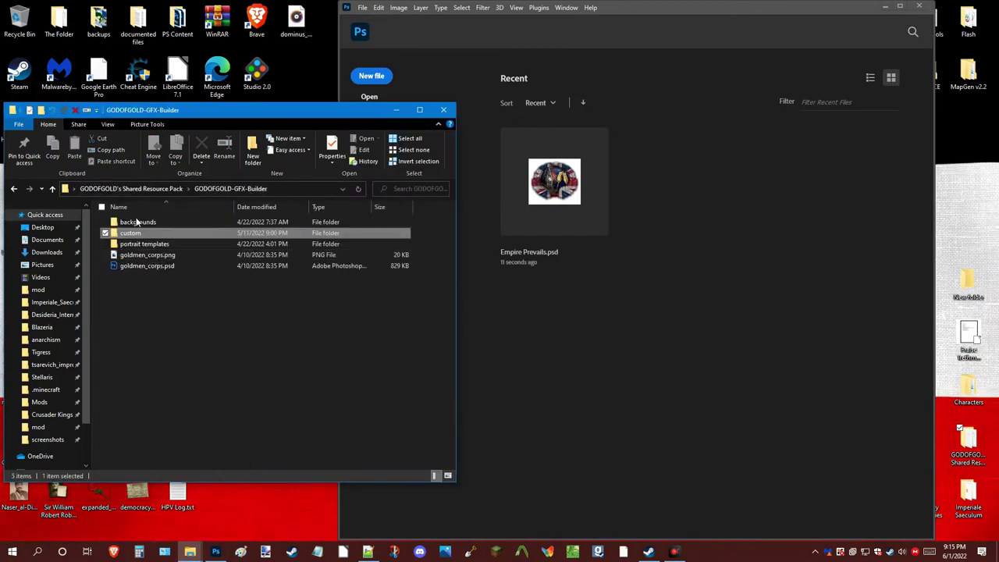
pyautogui.click(160, 189)
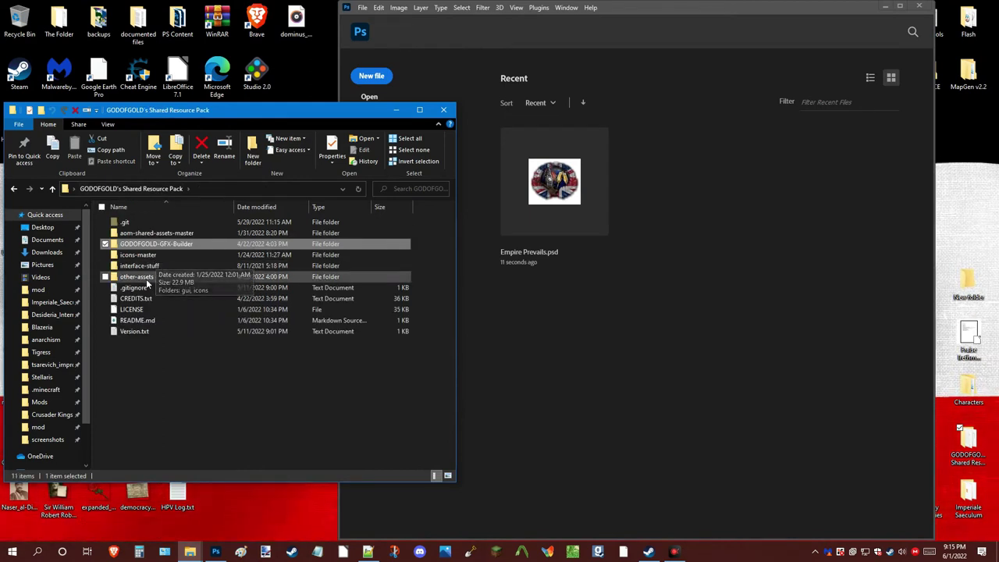
pyautogui.doubleClick(153, 232)
pyautogui.doubleClick(156, 245)
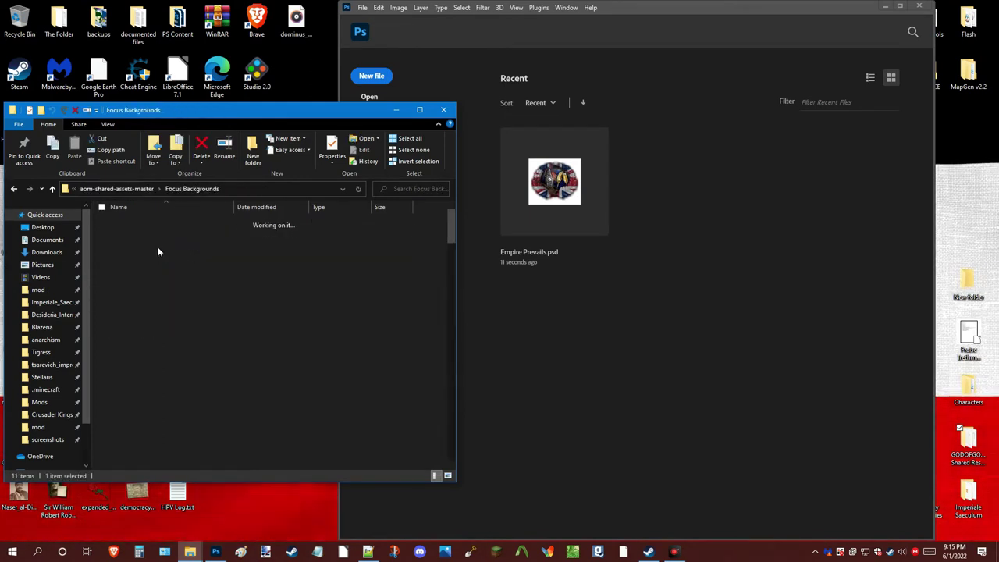
pyautogui.scroll(-5, 152, 244)
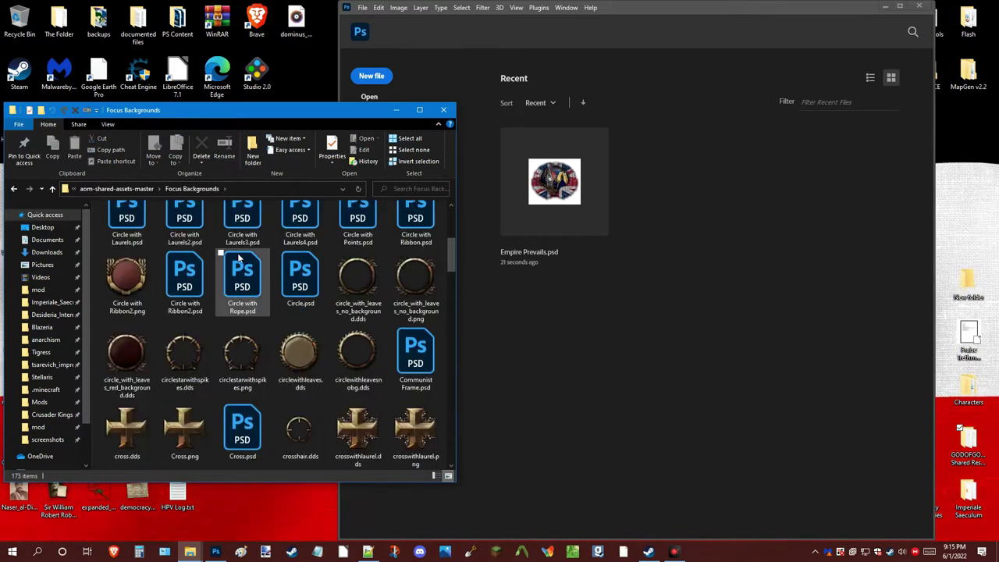
pyautogui.scroll(-5, 243, 253)
pyautogui.click(358, 281)
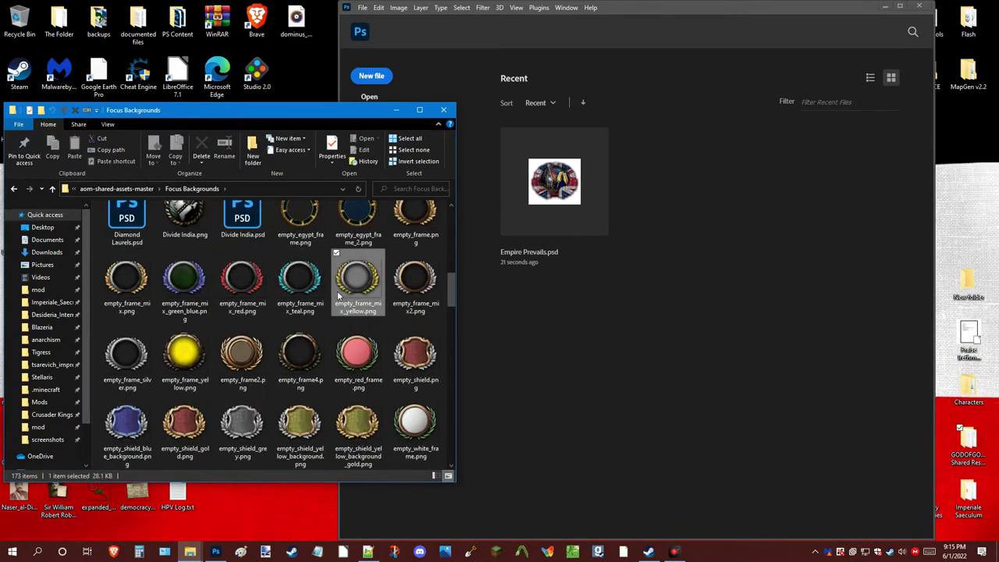
pyautogui.click(151, 286)
# Open empty_frame_mix.png, then save a 94 × 76 px landscape preset 'Hoi4 Focus Icon Template'
pyautogui.moveTo(151, 286); pyautogui.dragTo(620, 351)
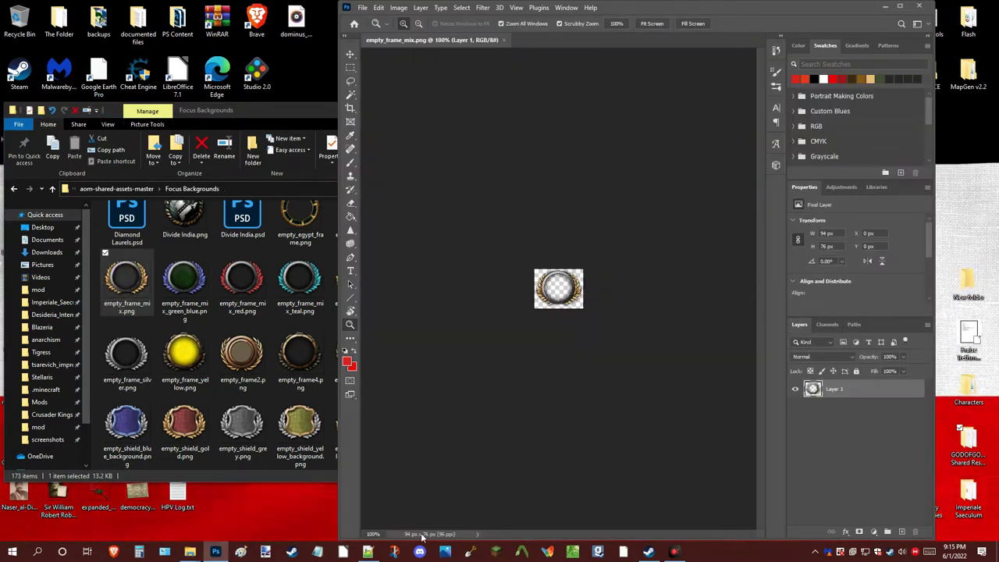
pyautogui.click(363, 7)
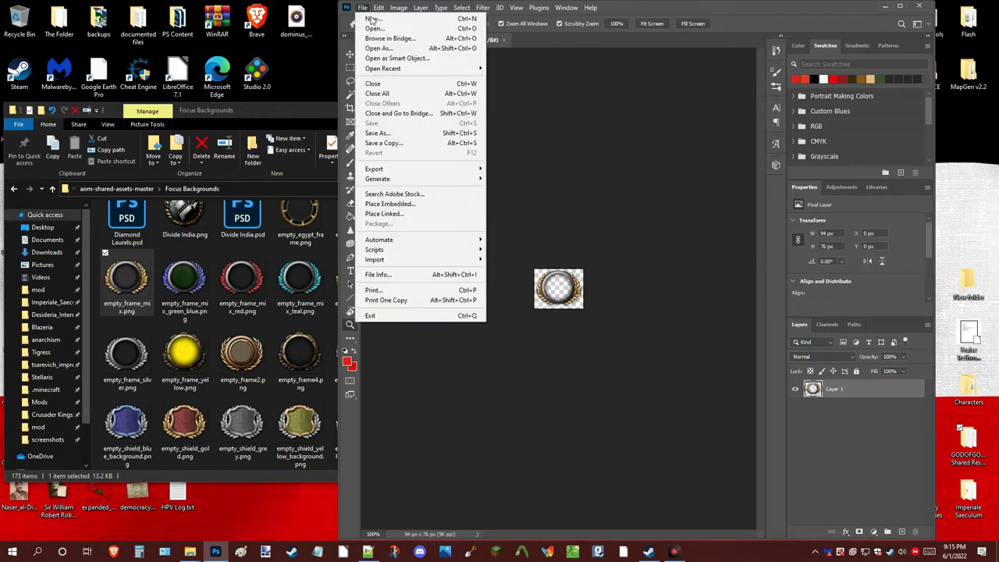
pyautogui.click(378, 24)
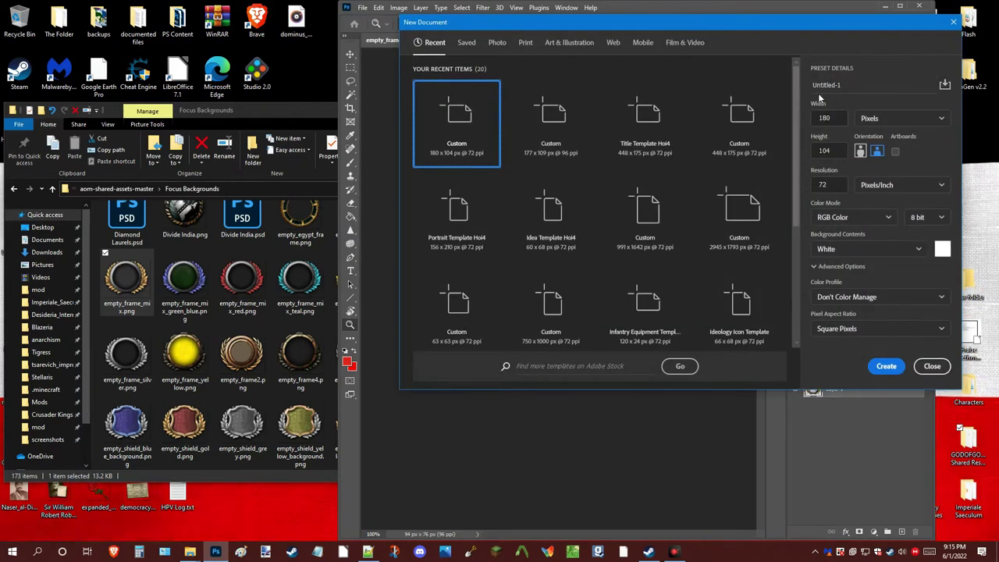
pyautogui.click(943, 85)
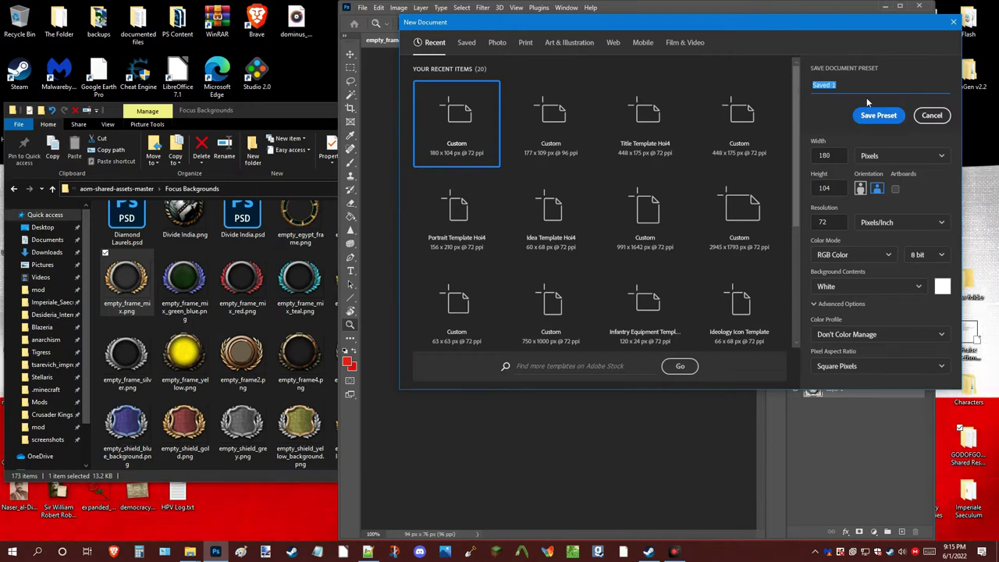
pyautogui.write('Hoi4 Fo')
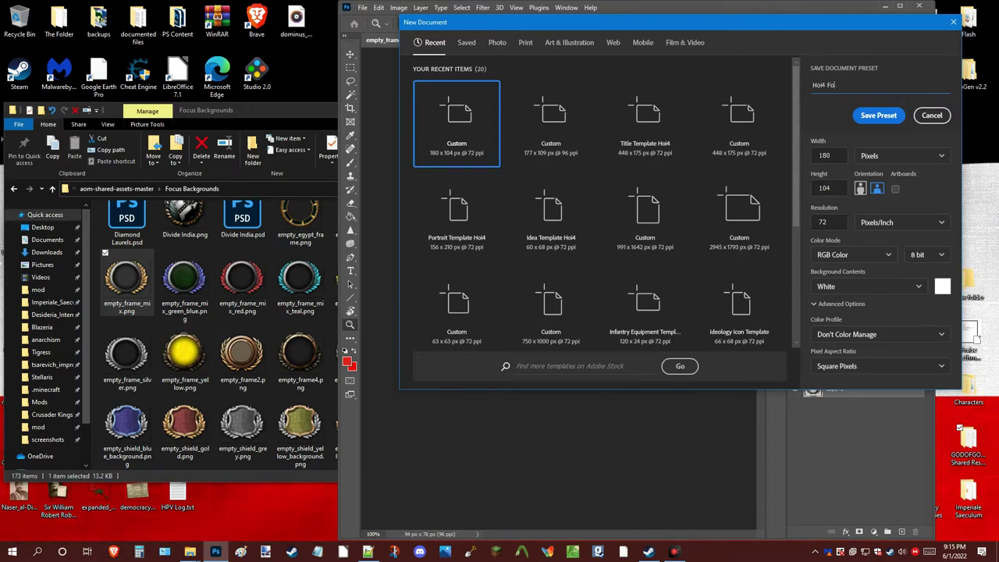
pyautogui.write('cus')
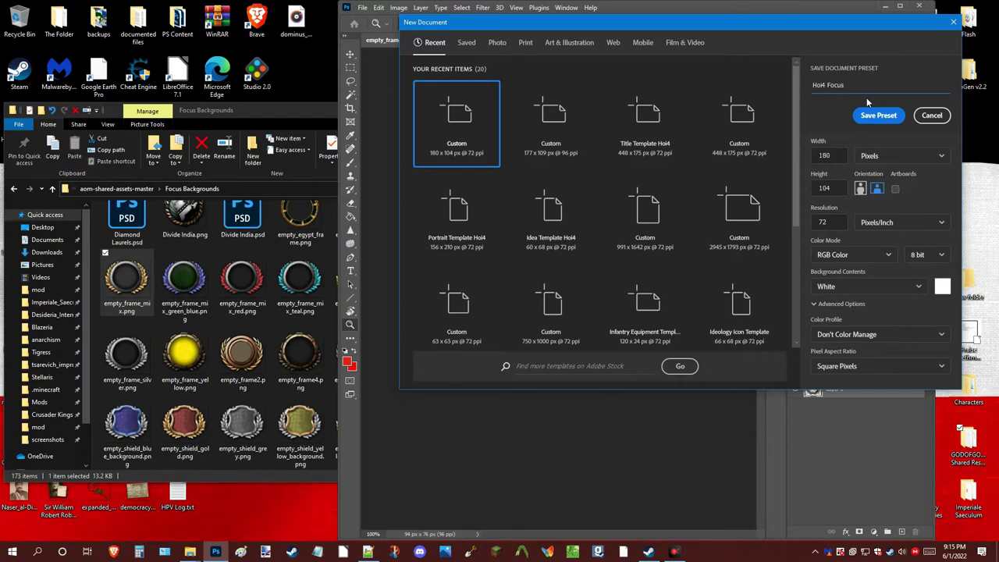
pyautogui.write(' Icon Template')
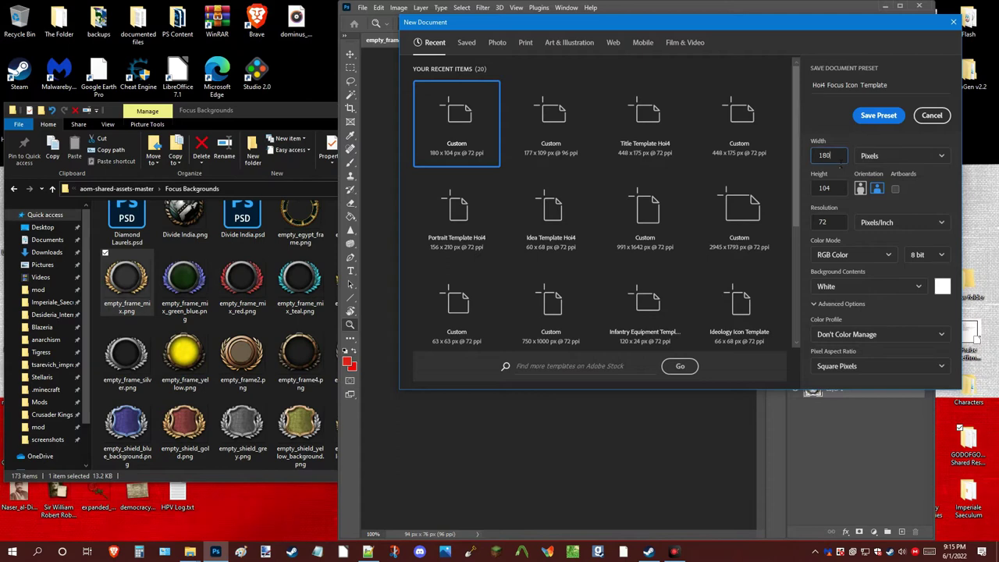
pyautogui.press('BackSpace')
pyautogui.press('BackSpace')
pyautogui.press('BackSpace')
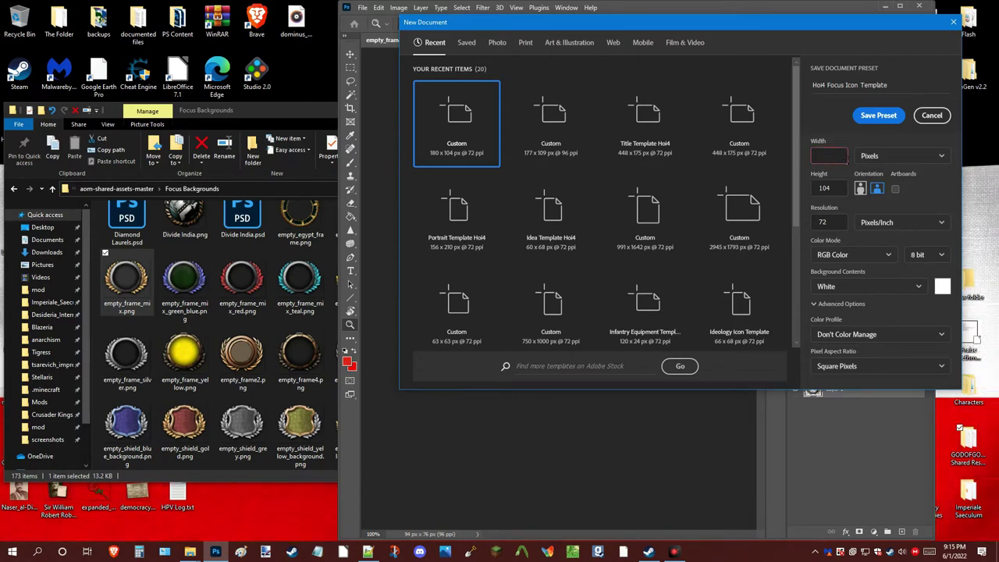
pyautogui.write('94')
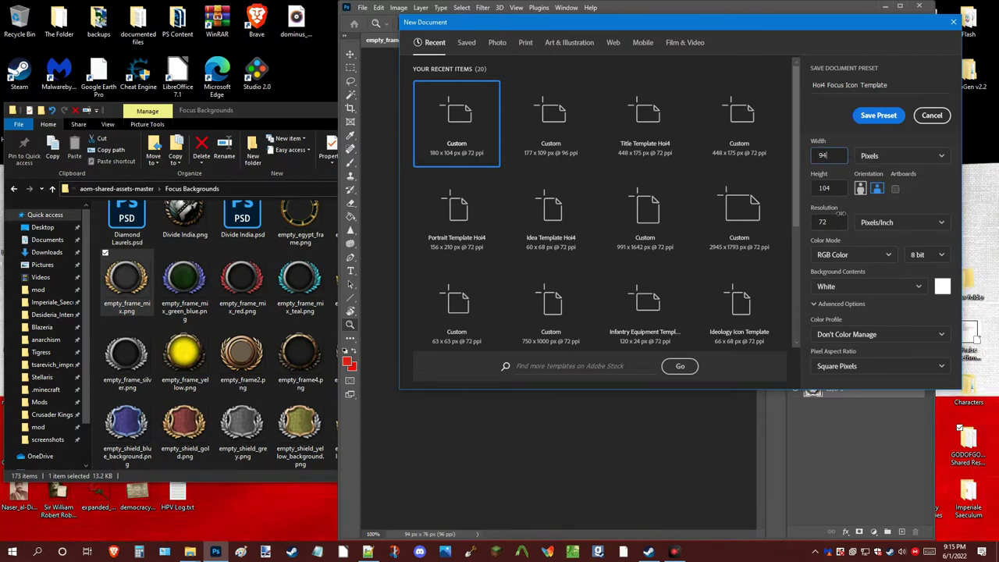
pyautogui.press('Tab')
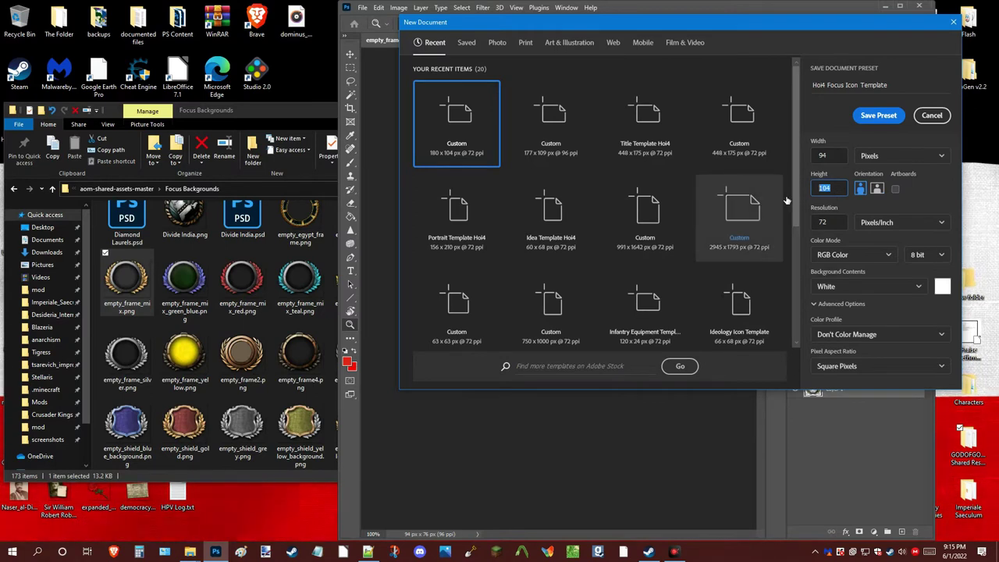
pyautogui.write('76')
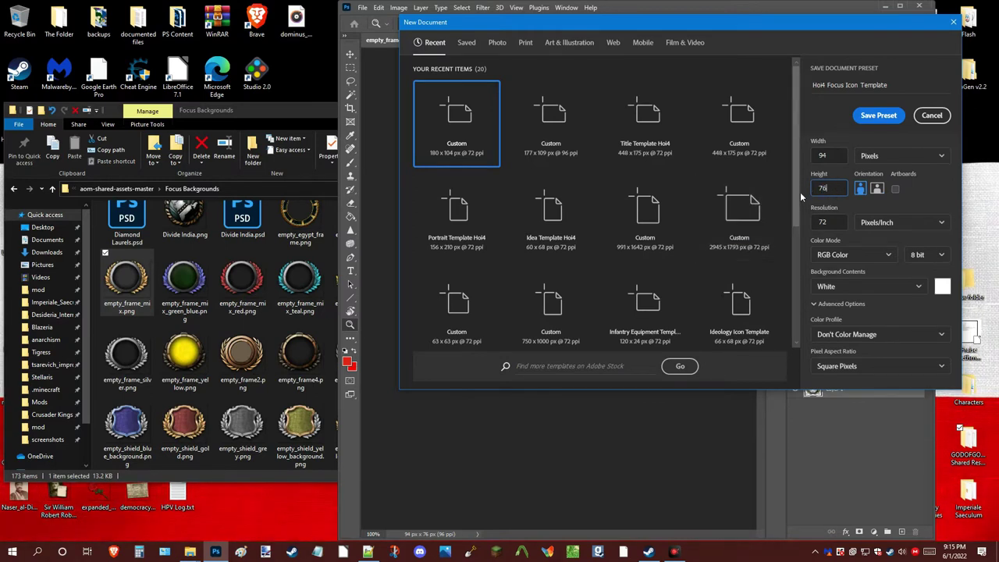
pyautogui.click(846, 165)
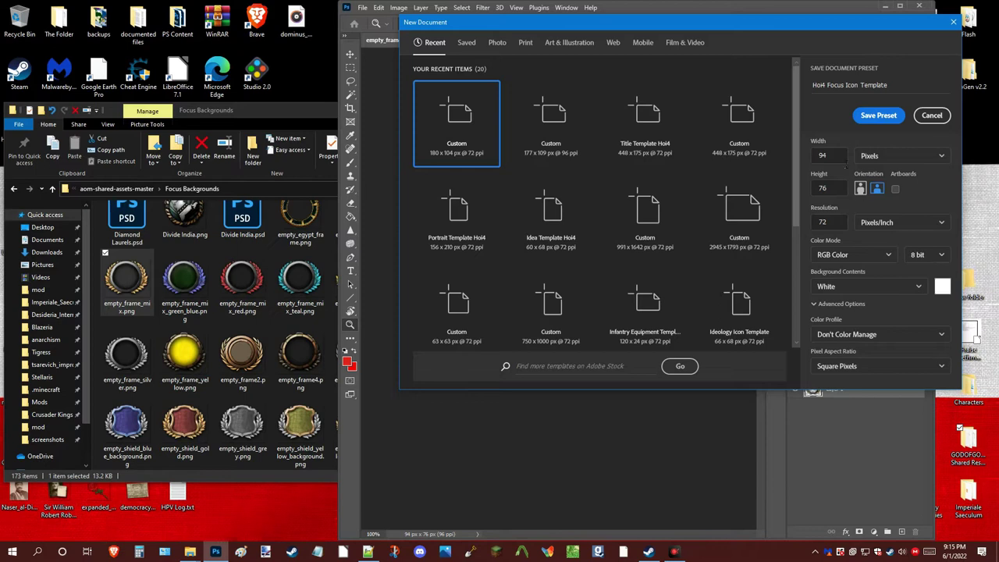
pyautogui.click(897, 119)
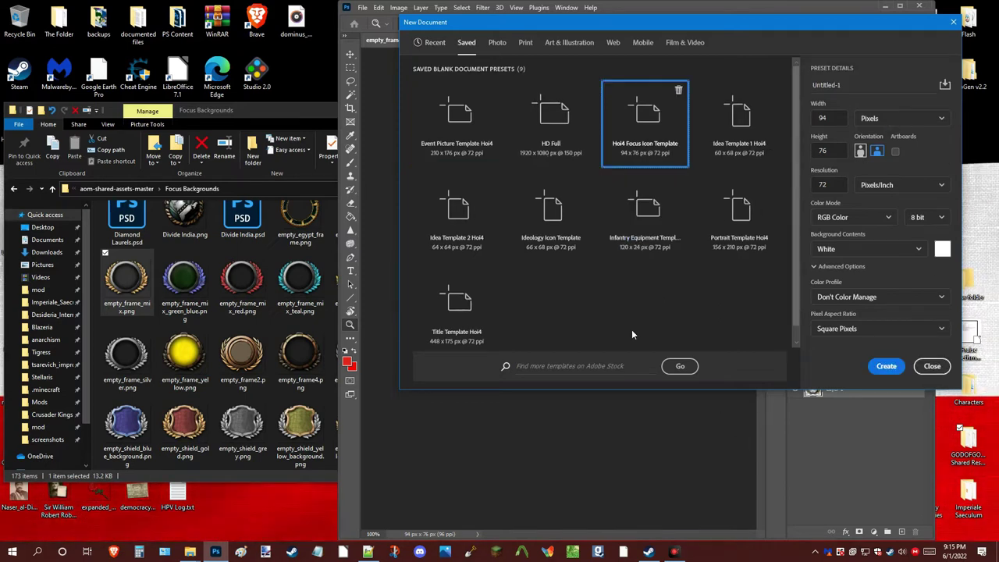
# Create a 94 × 76 px Untitled-1 document from the preset, keeping only transparent Layer 1
pyautogui.doubleClick(668, 125)
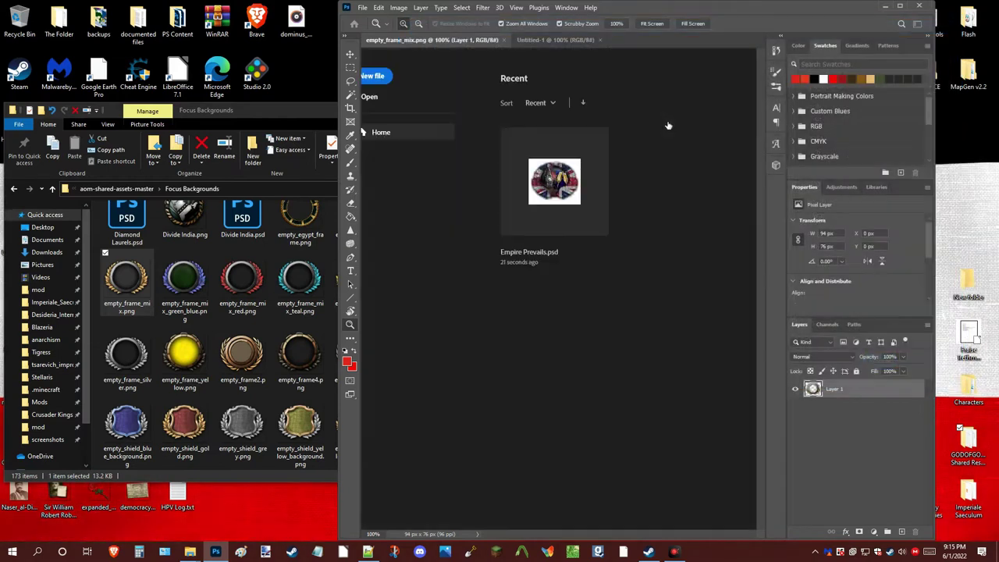
pyautogui.moveTo(536, 263); pyautogui.dragTo(609, 297)
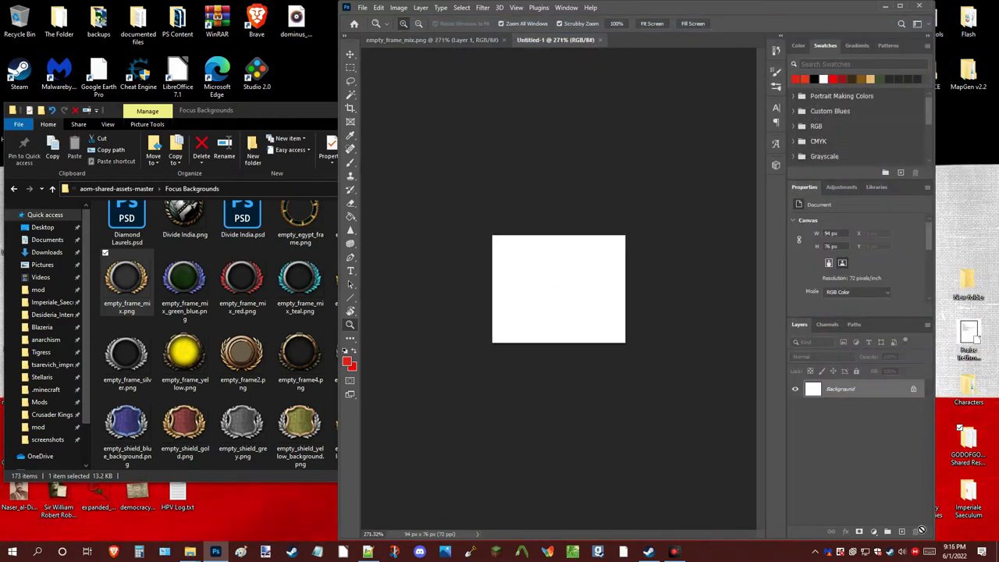
pyautogui.click(902, 531)
pyautogui.moveTo(841, 407); pyautogui.dragTo(916, 533)
pyautogui.scroll(3, 591, 297)
pyautogui.scroll(-1, 588, 296)
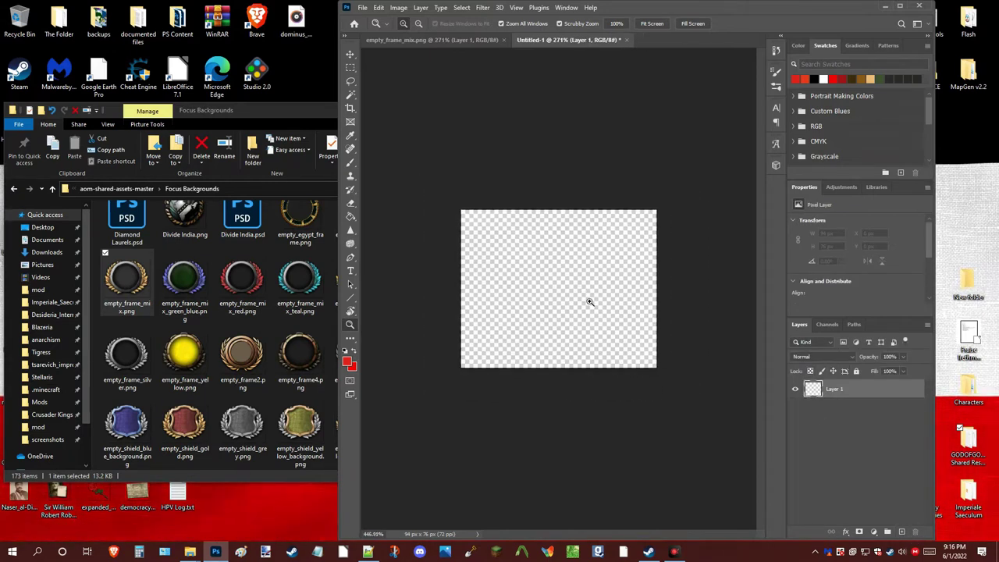
pyautogui.scroll(1, 579, 295)
# Browse the Focus Backgrounds folder, selecting the empty_shield_yellow_background_gold image
pyautogui.click(153, 321)
pyautogui.scroll(-2, 156, 320)
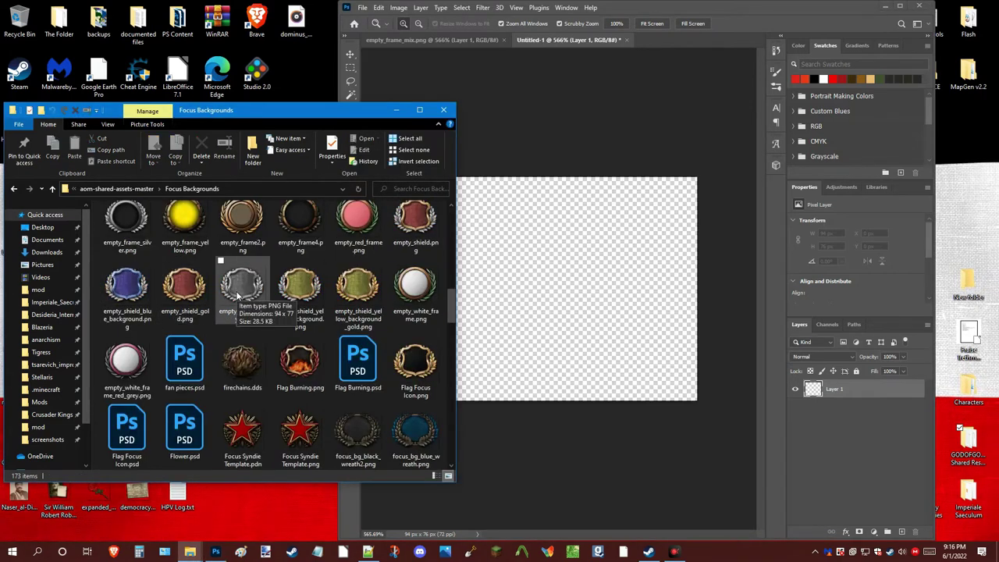
pyautogui.click(349, 310)
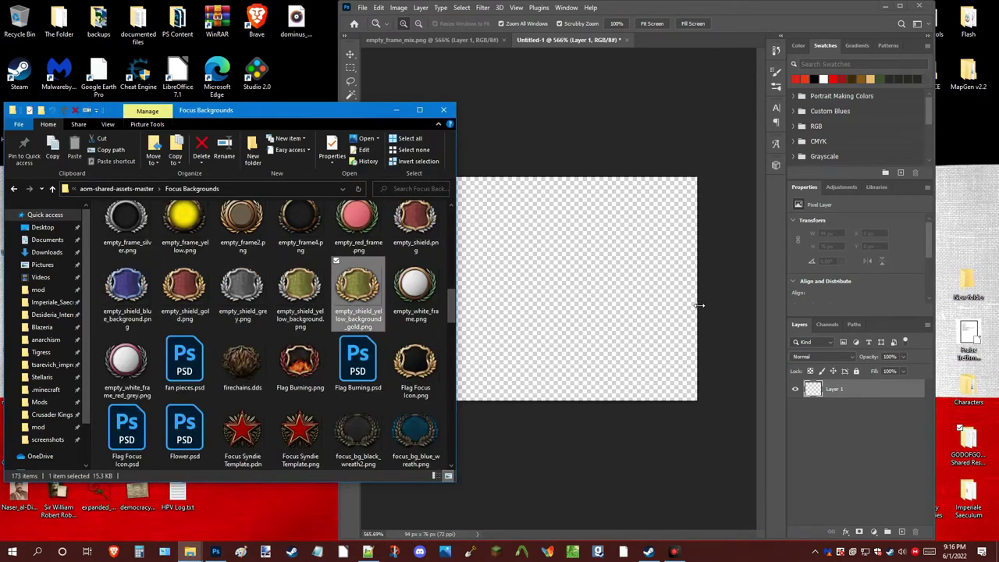
pyautogui.scroll(1, 313, 437)
pyautogui.scroll(-1, 314, 468)
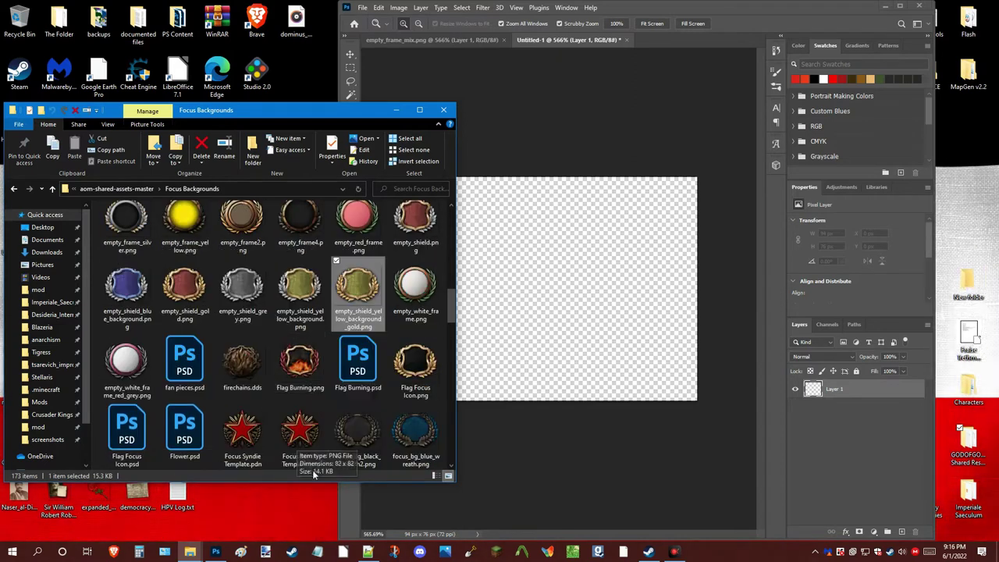
pyautogui.scroll(1, 245, 311)
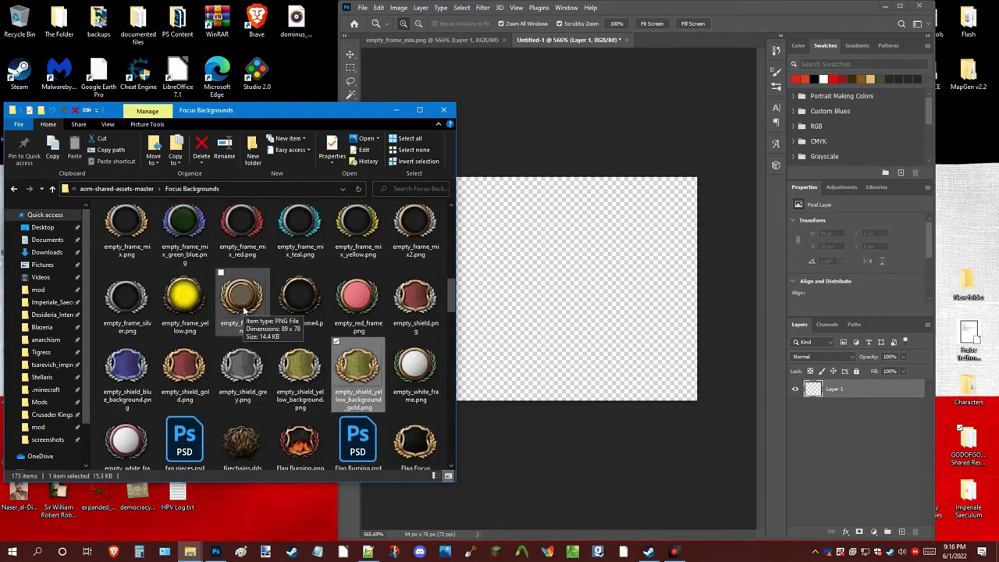
pyautogui.scroll(-1, 244, 310)
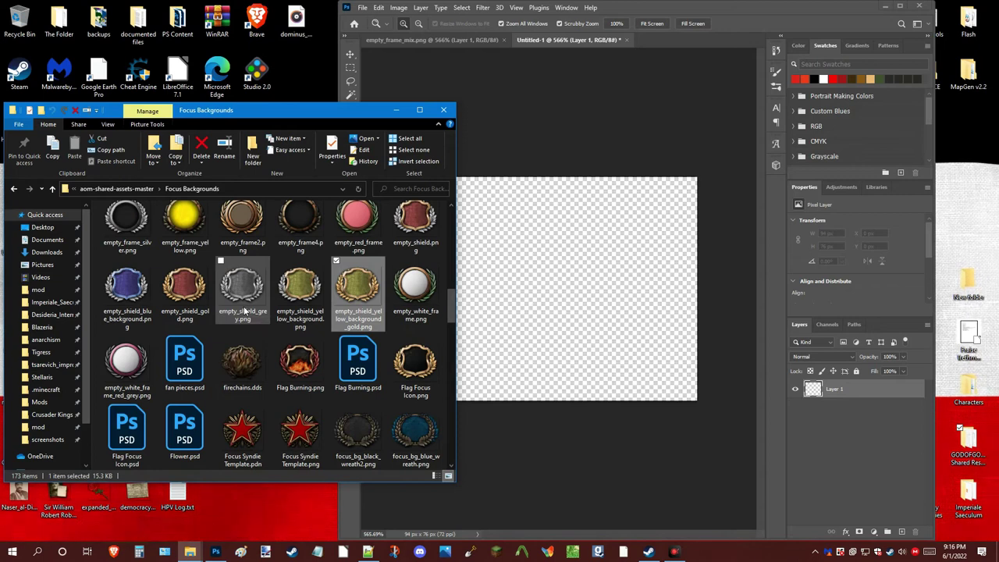
pyautogui.scroll(1, 244, 311)
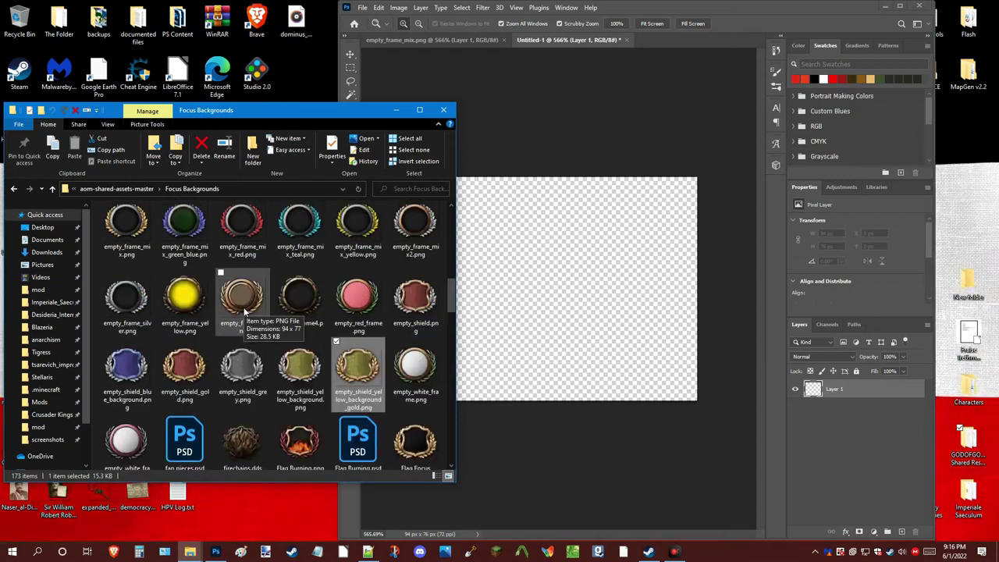
pyautogui.scroll(2, 244, 311)
pyautogui.scroll(3, 270, 328)
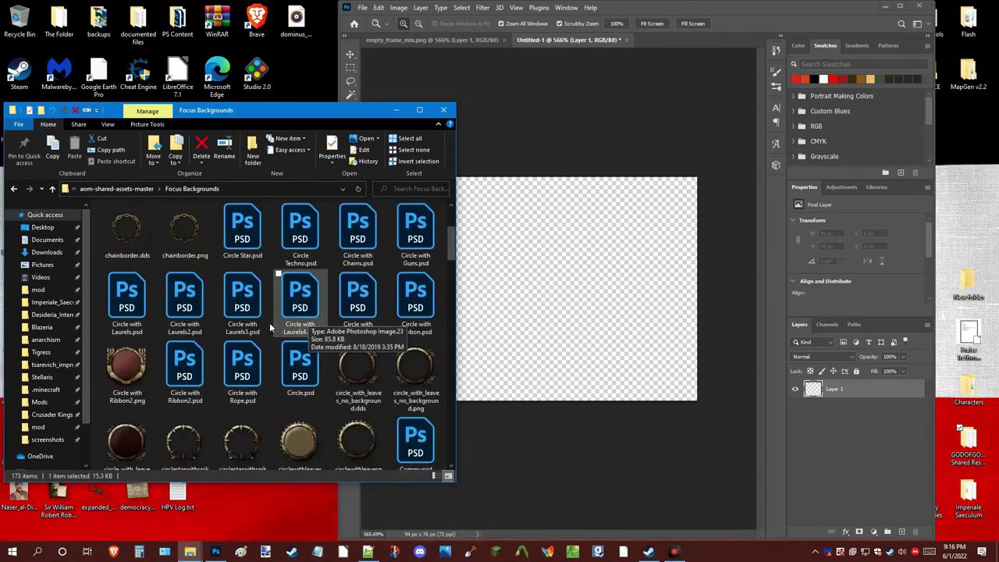
pyautogui.scroll(2, 265, 326)
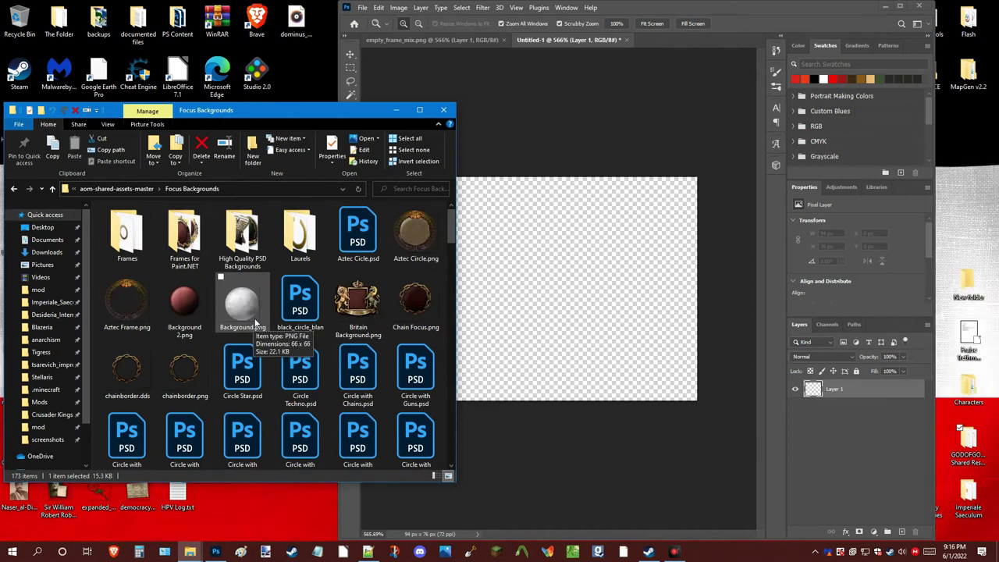
# Open High Quality PSD Backgrounds in Large icons view and scroll down to the Circle files
pyautogui.doubleClick(242, 235)
pyautogui.scroll(-10, 450, 467)
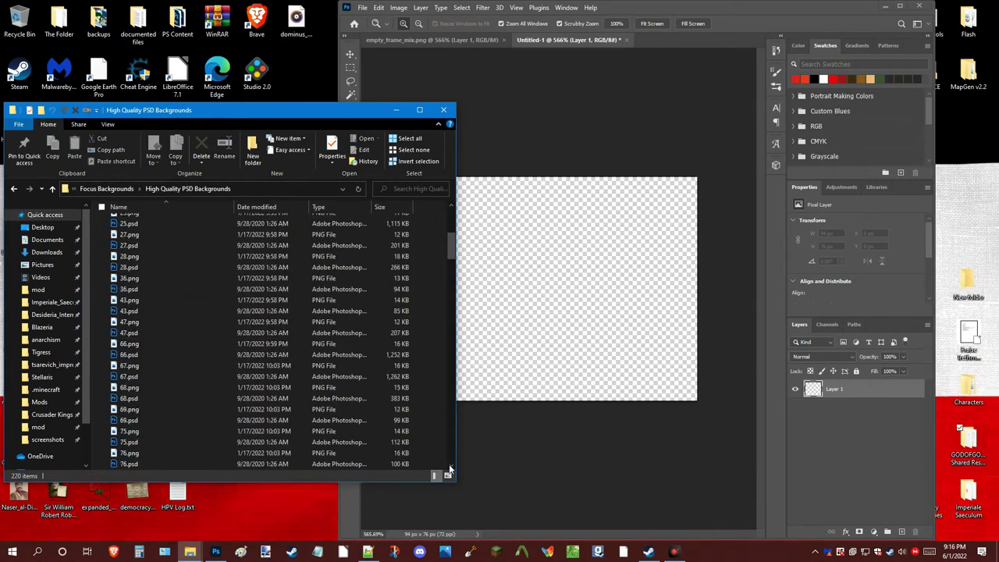
pyautogui.click(448, 475)
pyautogui.scroll(-6, 297, 328)
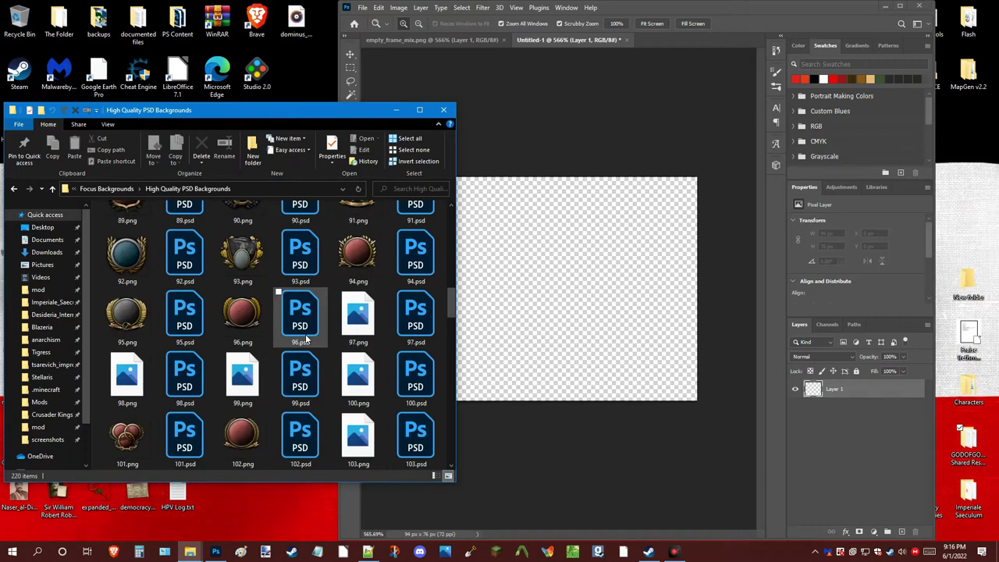
pyautogui.scroll(-9, 306, 339)
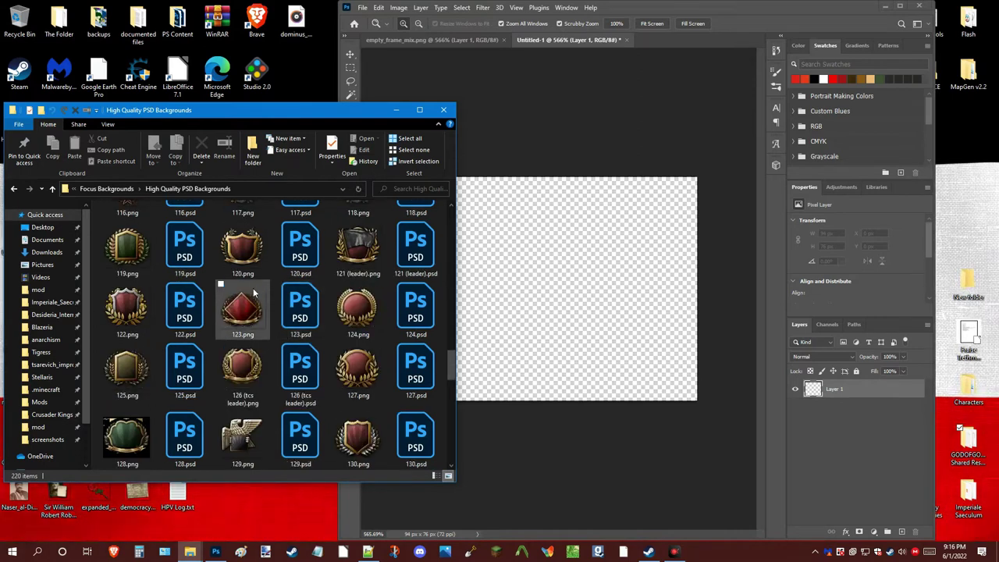
pyautogui.scroll(-3, 167, 290)
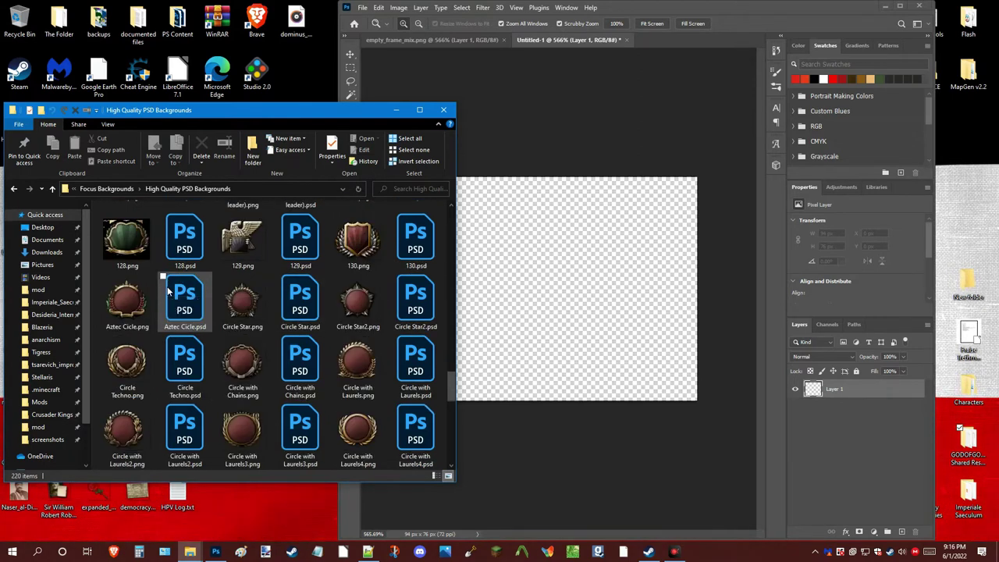
pyautogui.scroll(-3, 167, 291)
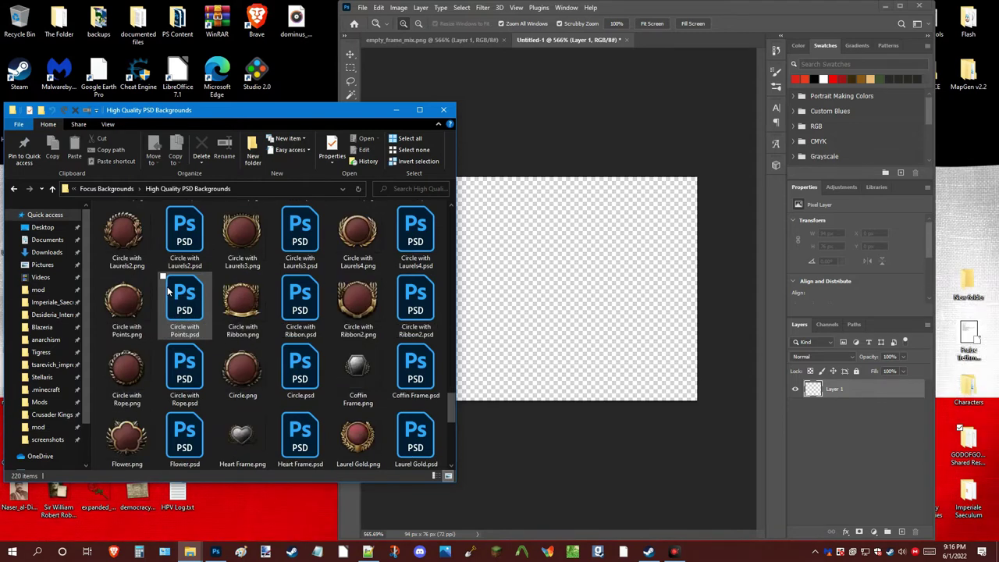
# Place Circle with Ribbon2 into Untitled-1, then select Circle with Ribbon.psd in Explorer
pyautogui.moveTo(364, 298); pyautogui.dragTo(574, 273)
pyautogui.press('Return')
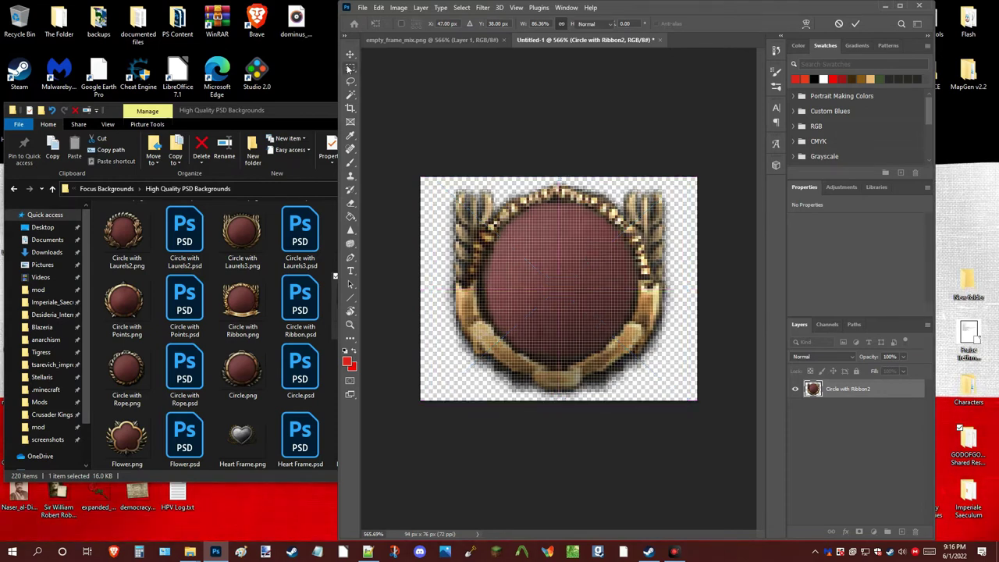
pyautogui.moveTo(591, 261)
pyautogui.mouseDown()
pyautogui.moveTo(557, 273)
pyautogui.moveTo(592, 277)
pyautogui.mouseUp()
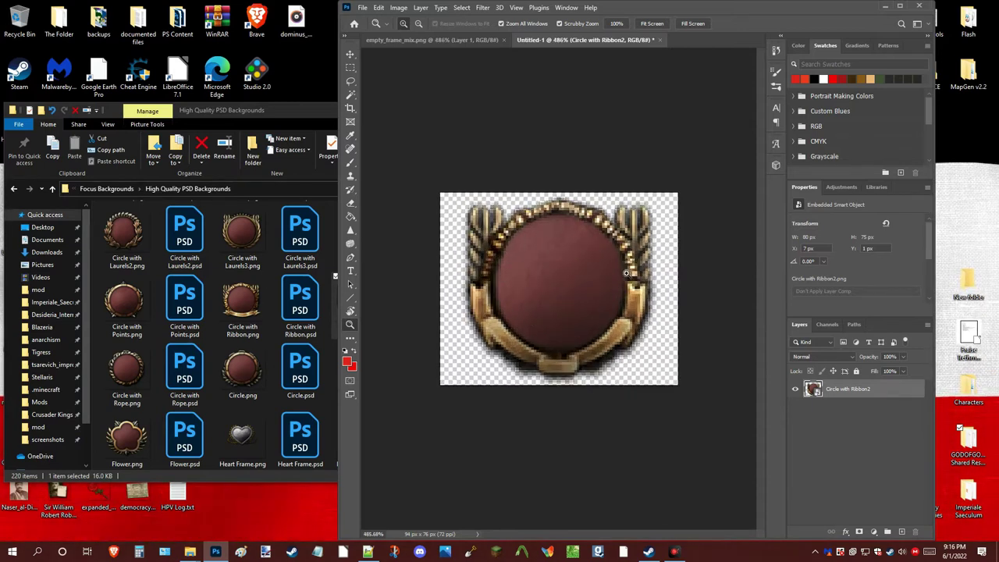
pyautogui.moveTo(594, 266); pyautogui.dragTo(573, 276)
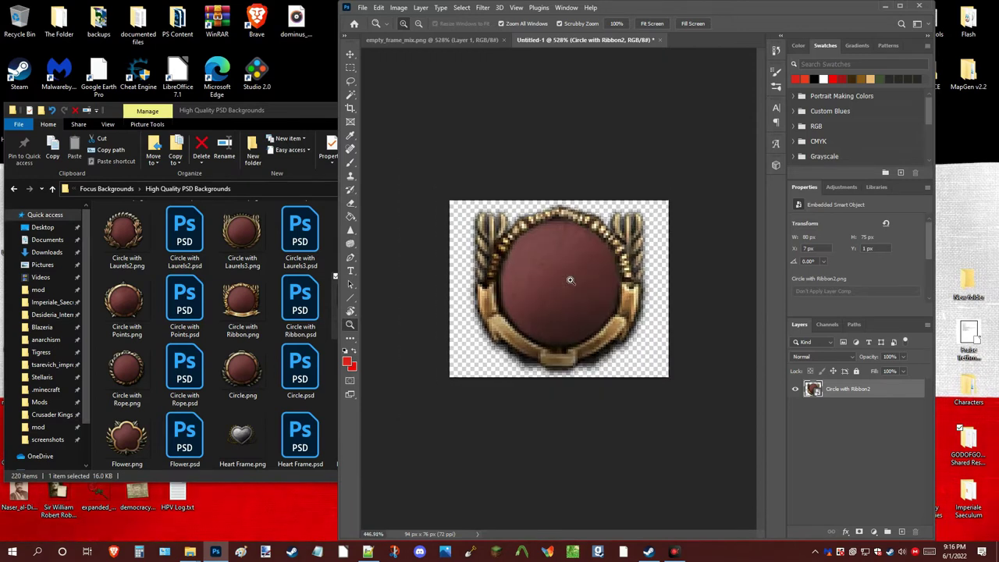
pyautogui.click(310, 410)
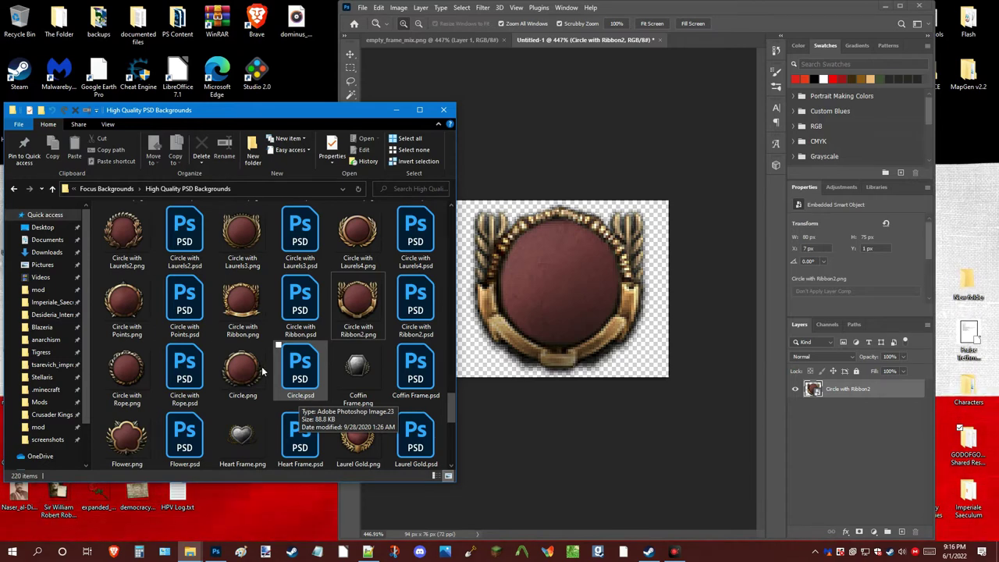
pyautogui.click(279, 331)
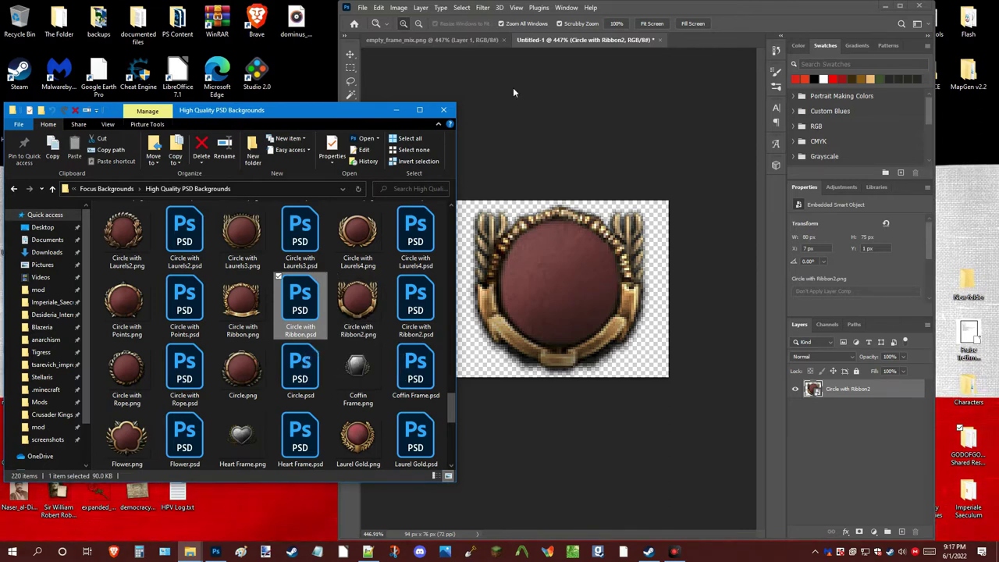
# Close empty_frame_mix.png and Untitled-1 in Photoshop without saving
pyautogui.click(479, 32)
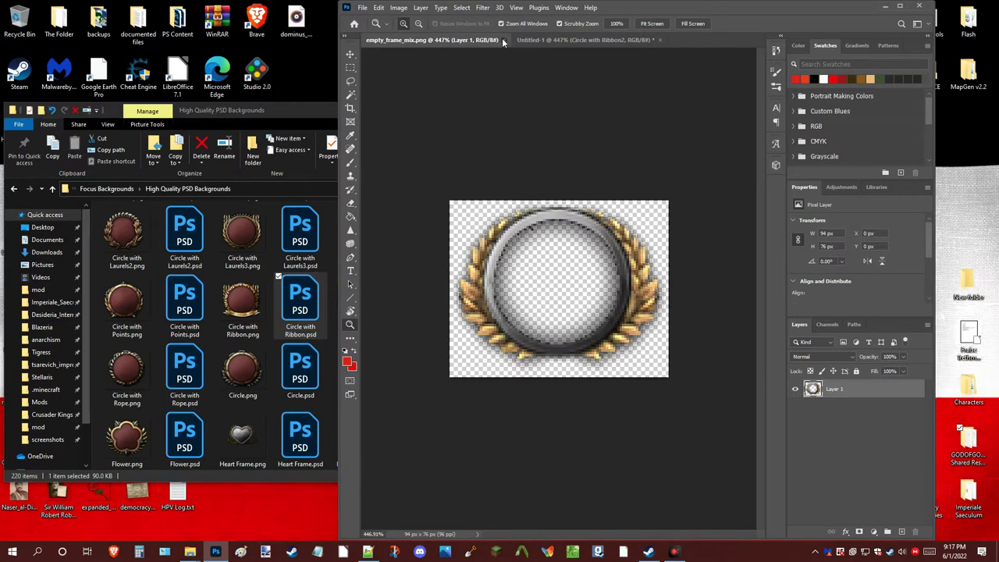
pyautogui.click(504, 40)
pyautogui.click(504, 40)
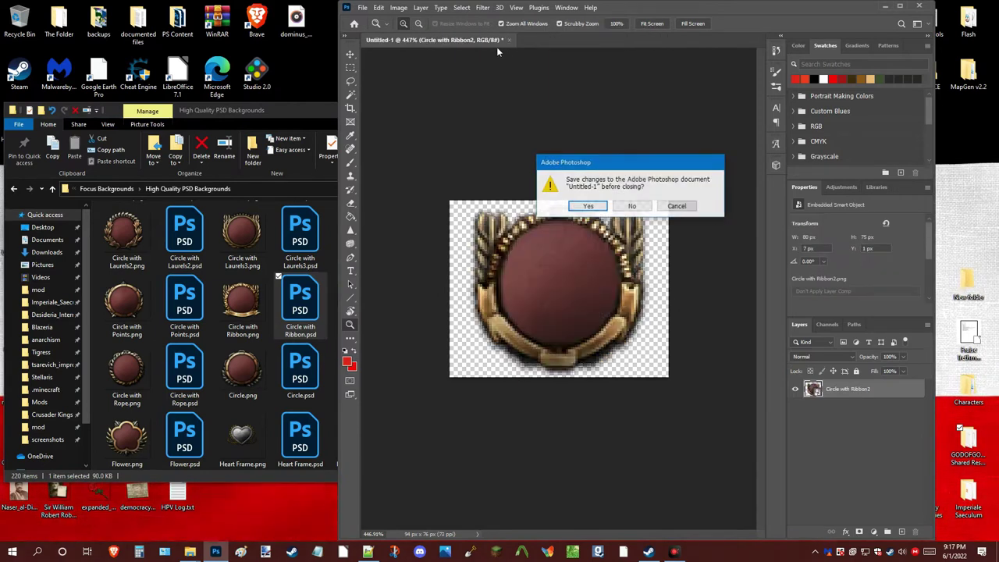
pyautogui.click(629, 205)
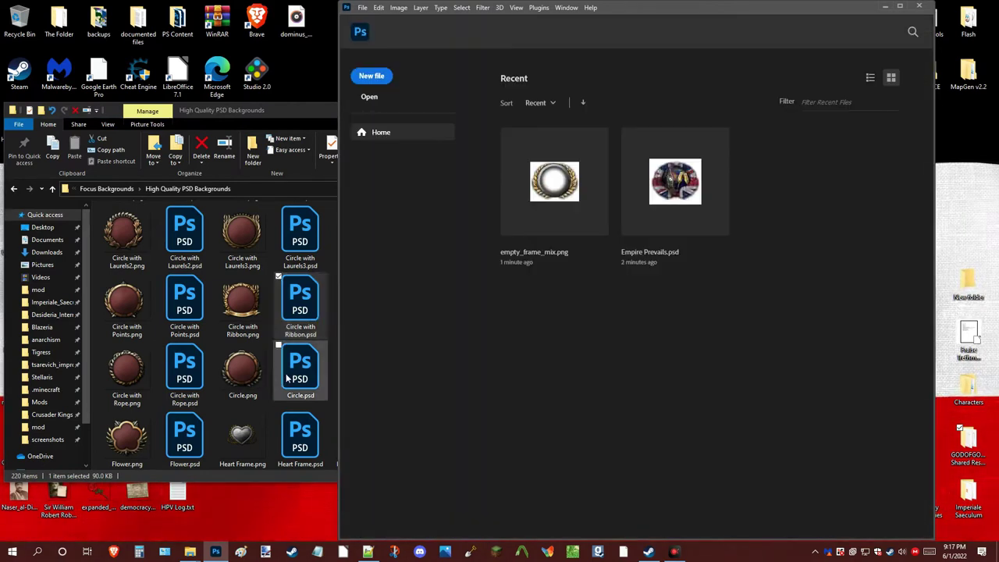
# Open Circle with Ribbon.psd in Photoshop and select its Calque 9 layer
pyautogui.moveTo(300, 305); pyautogui.dragTo(562, 338)
pyautogui.click(570, 314)
pyautogui.scroll(-2, 930, 449)
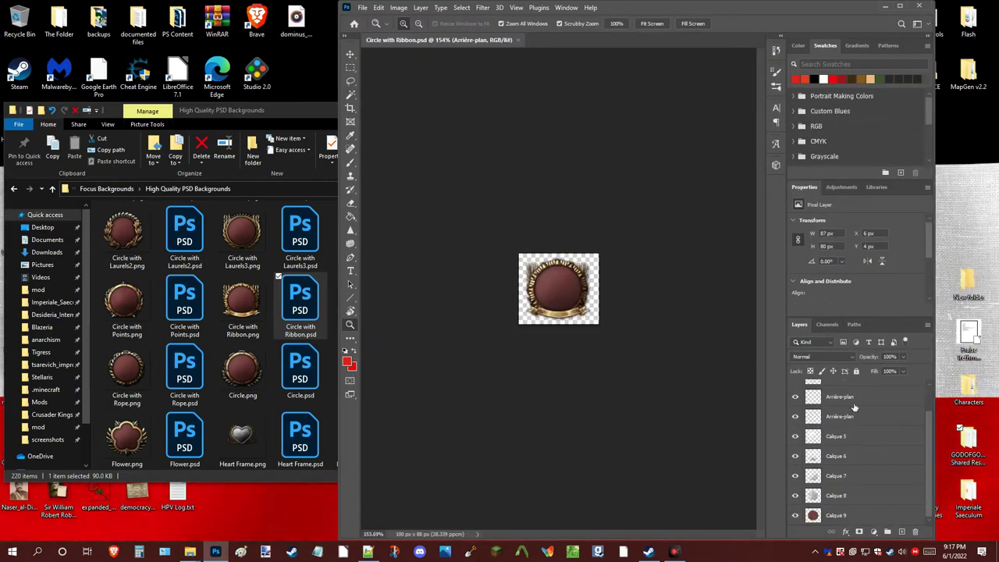
pyautogui.click(849, 518)
# Desaturate Calque 9's red inner circle with a default Black & White adjustment
pyautogui.click(421, 7)
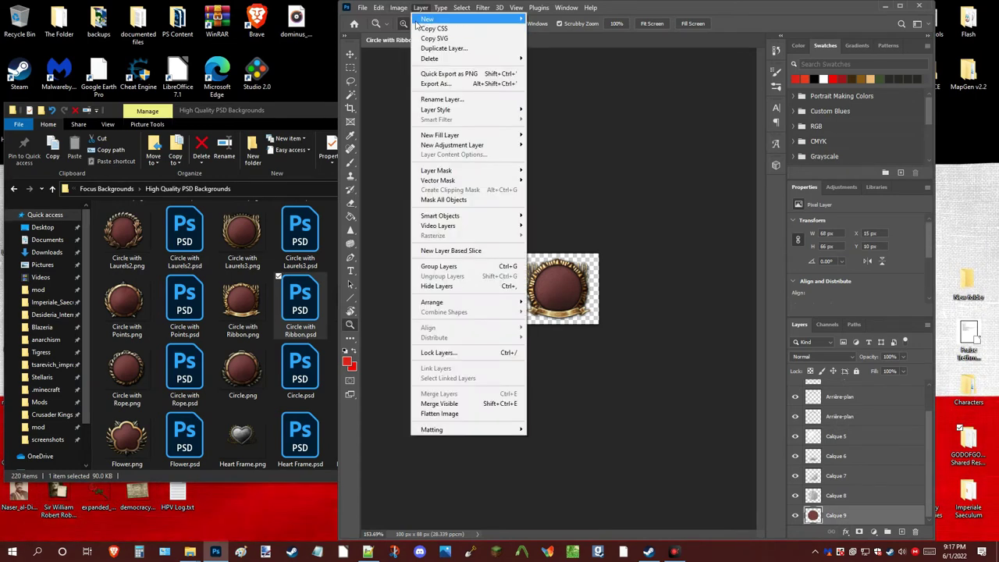
pyautogui.moveTo(399, 10)
pyautogui.click(876, 525)
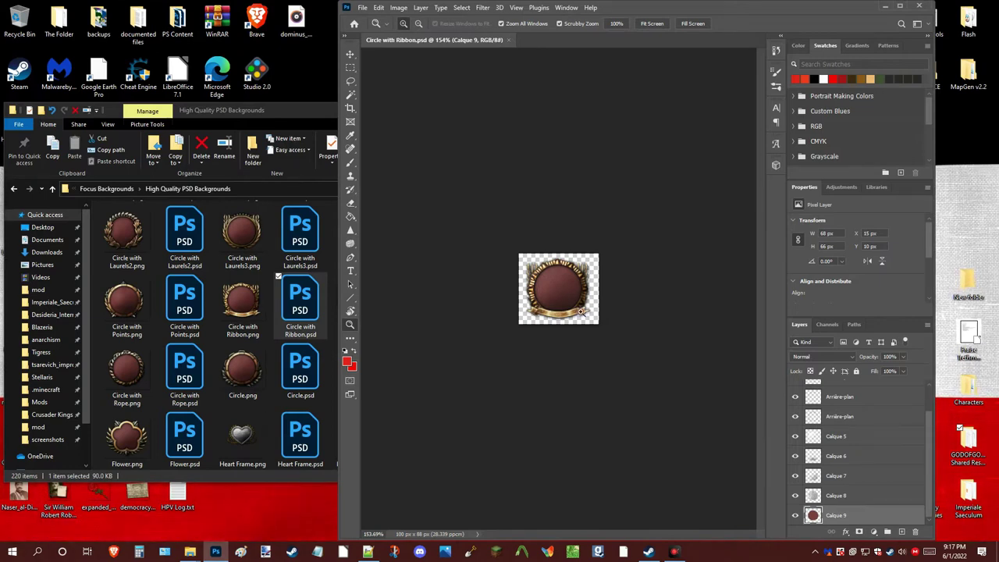
pyautogui.click(398, 7)
pyautogui.moveTo(445, 35)
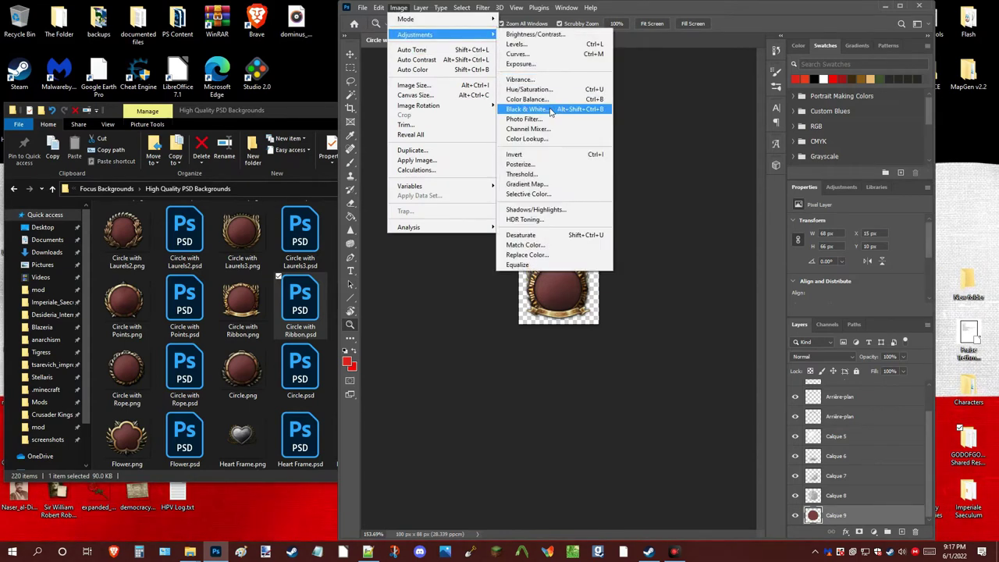
pyautogui.click(551, 109)
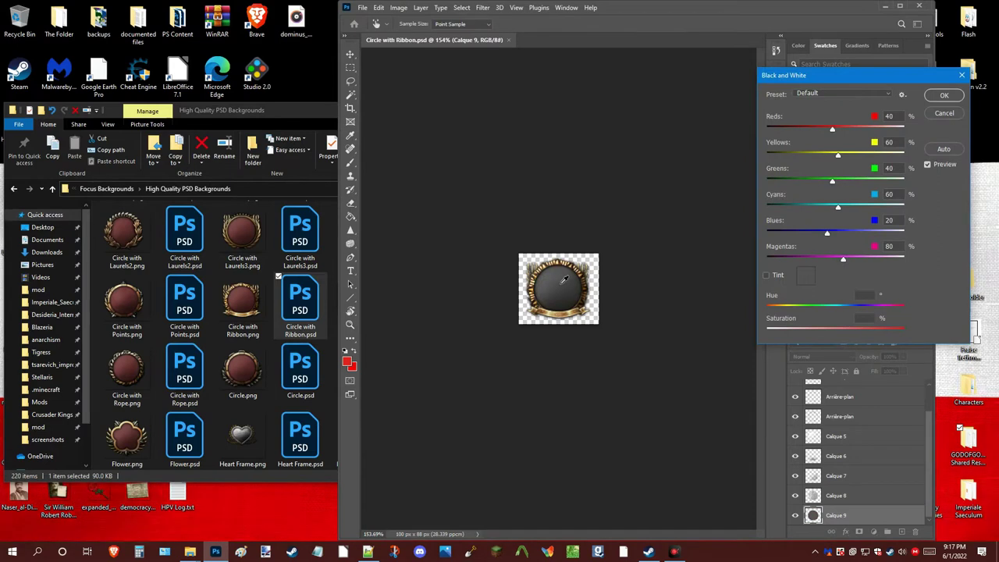
pyautogui.click(945, 95)
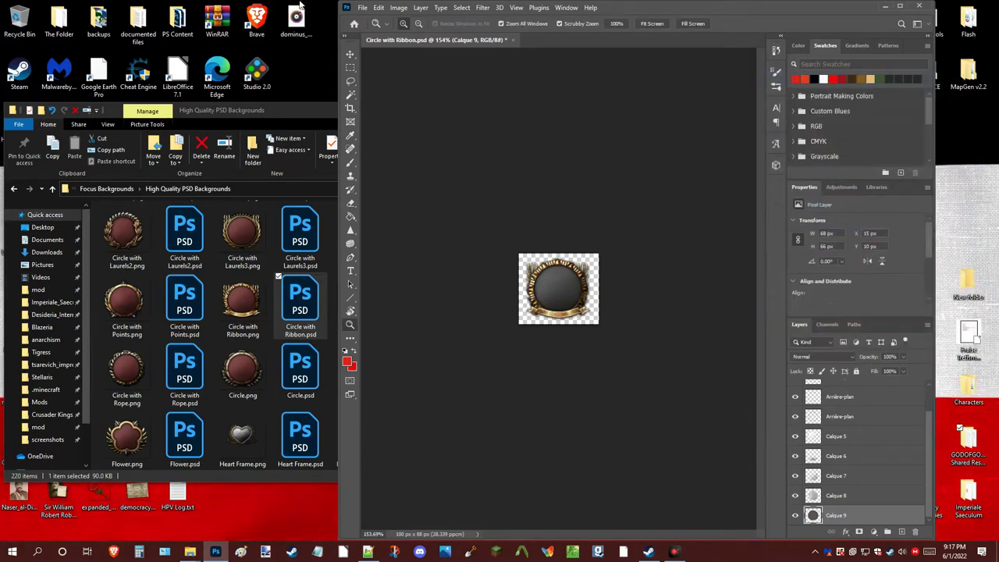
pyautogui.click(399, 7)
# Tint the grey circle green with a midtone Color Balance of 0, +50, 0
pyautogui.moveTo(402, 34)
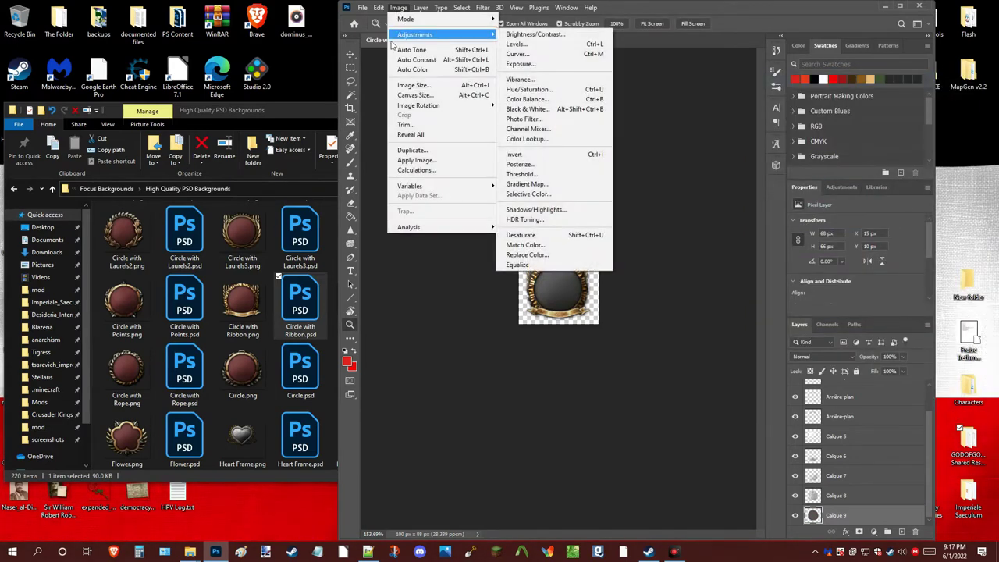
pyautogui.click(537, 101)
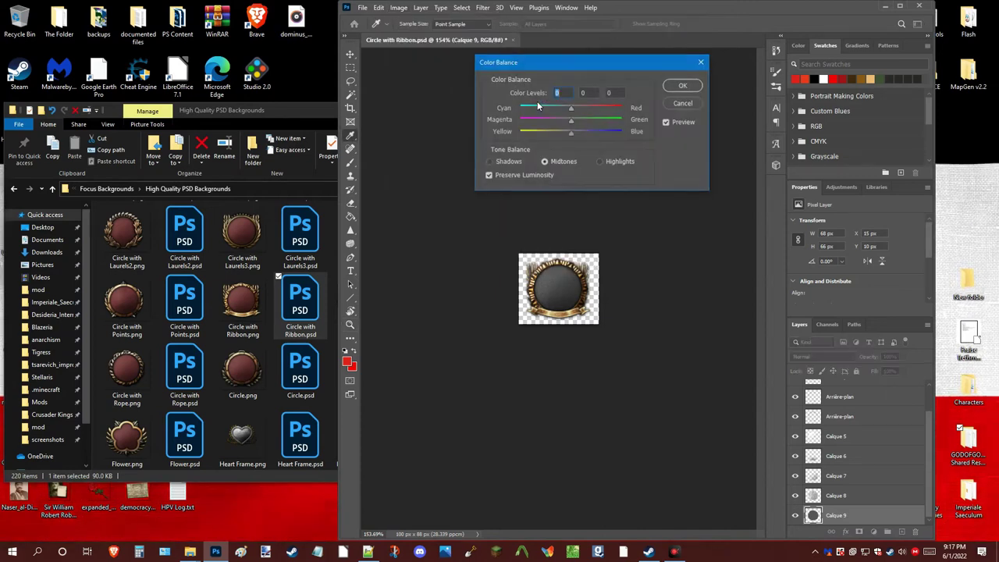
pyautogui.moveTo(572, 121); pyautogui.dragTo(603, 125)
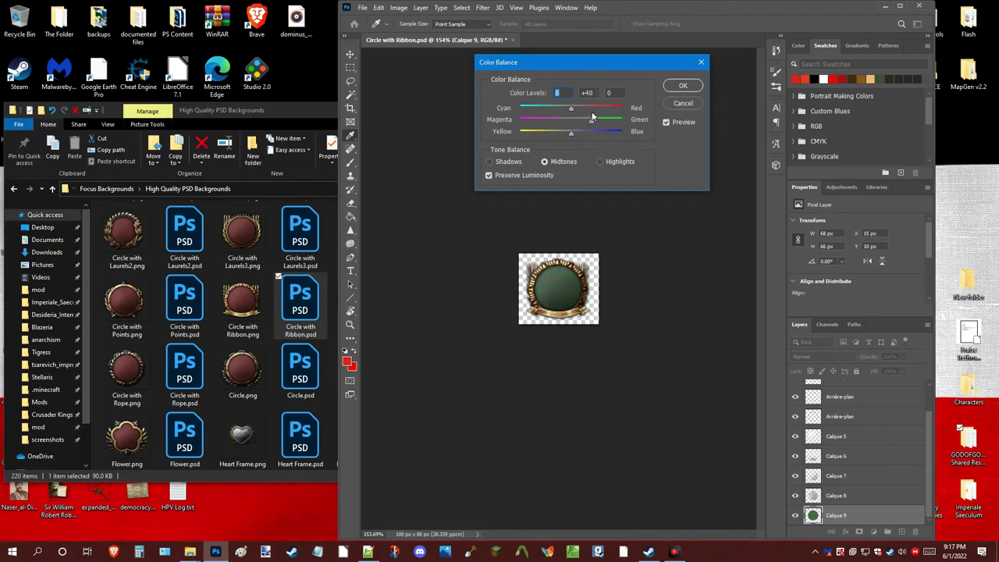
pyautogui.moveTo(597, 112); pyautogui.dragTo(596, 132)
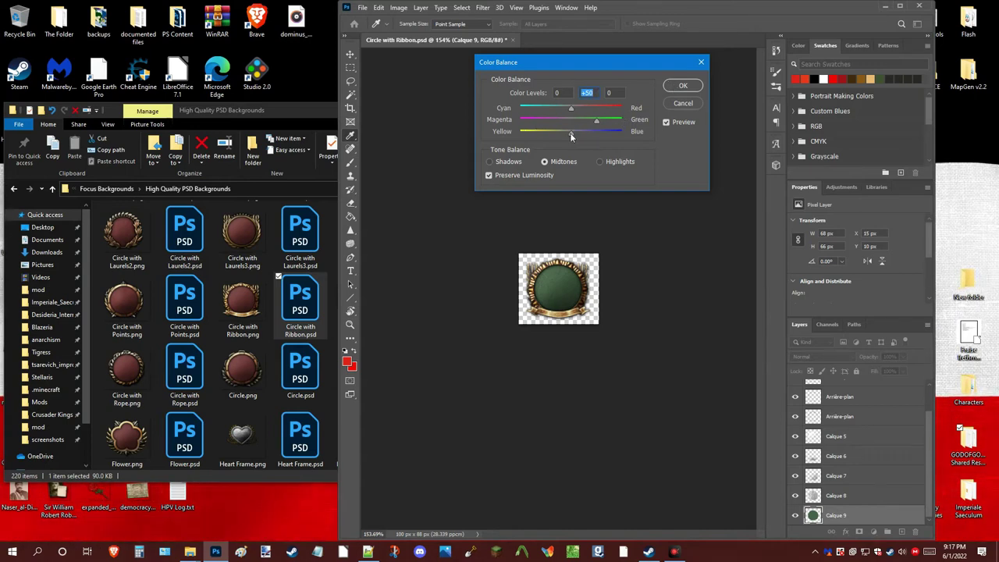
pyautogui.press('z')
pyautogui.click(683, 87)
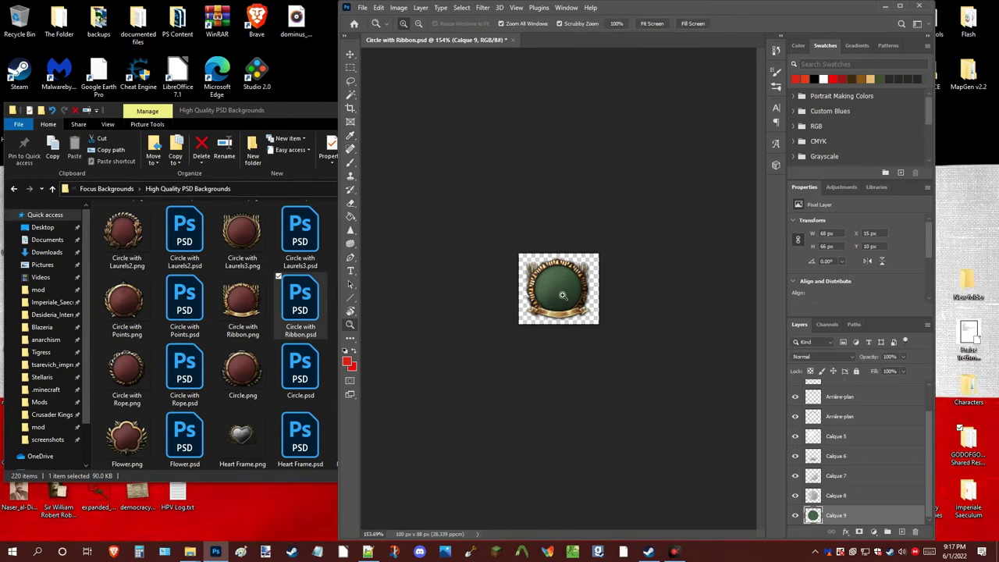
# Lower the green circle's brightness to -30 with Brightness/Contrast
pyautogui.click(398, 7)
pyautogui.moveTo(437, 34)
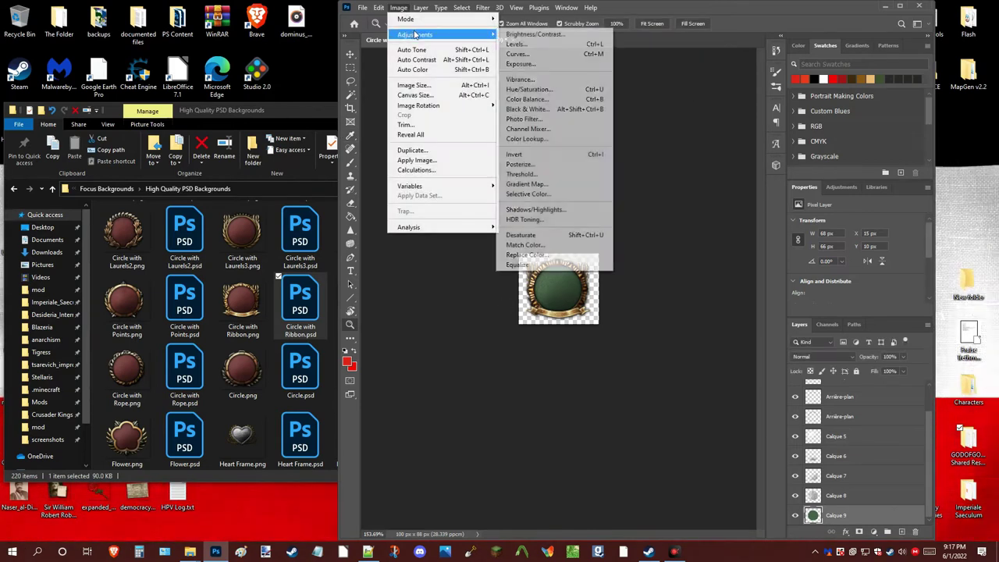
pyautogui.click(534, 34)
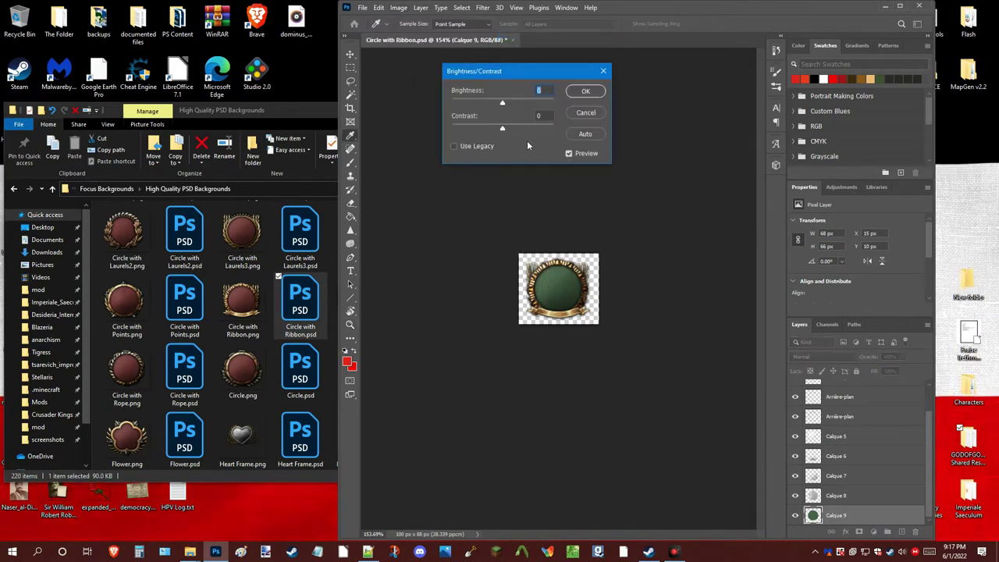
pyautogui.moveTo(502, 103); pyautogui.dragTo(493, 109)
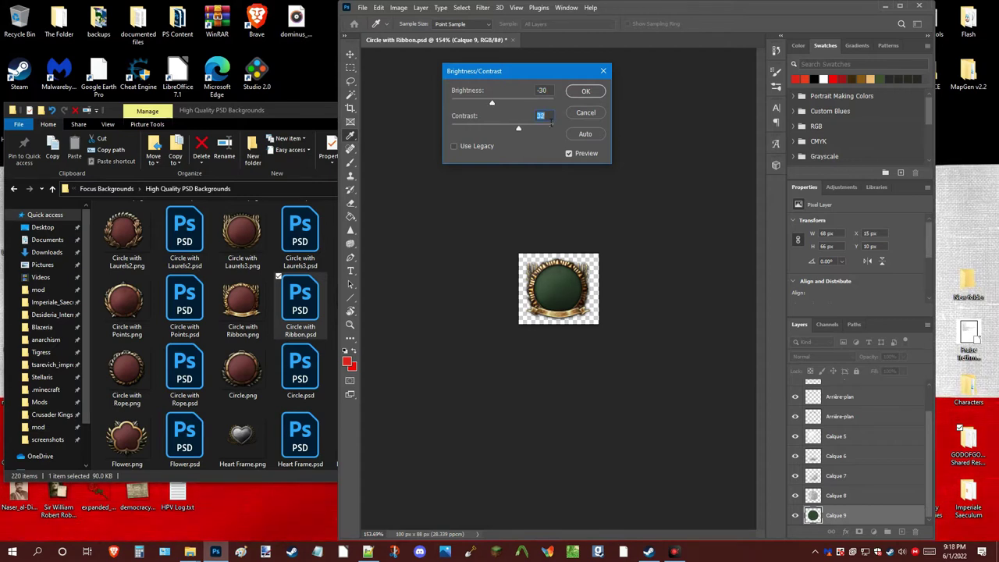
pyautogui.press('Return')
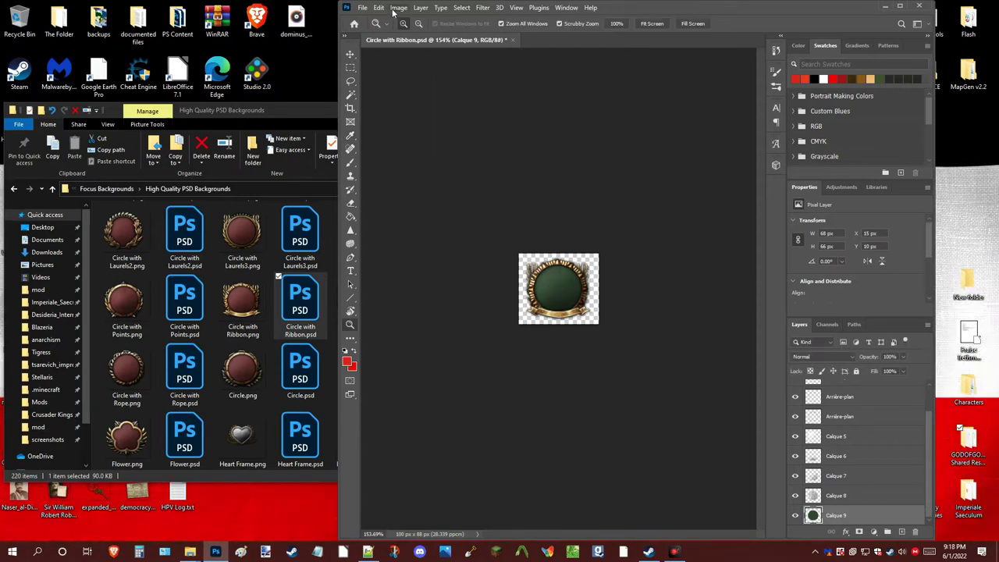
# Compare the change with undo/redo, zoom in, and return to the Focus Backgrounds folder
pyautogui.click(378, 8)
pyautogui.click(385, 19)
pyautogui.click(378, 8)
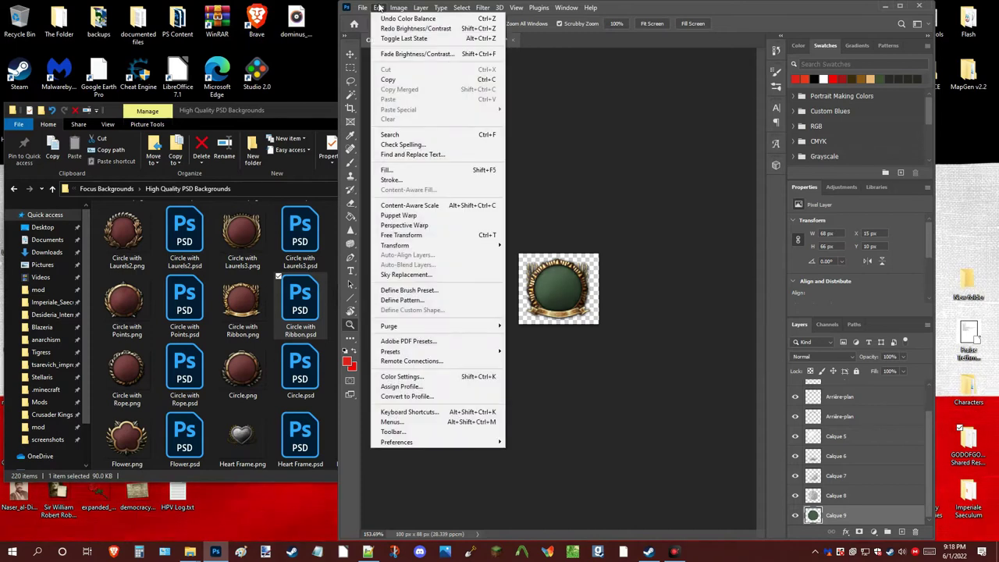
pyautogui.click(394, 29)
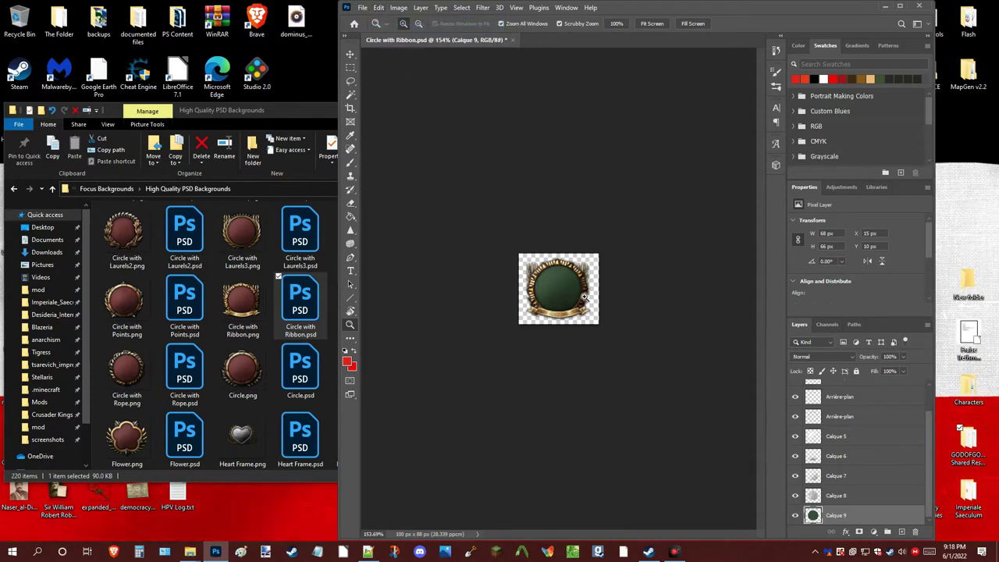
pyautogui.click(578, 292)
pyautogui.click(580, 295)
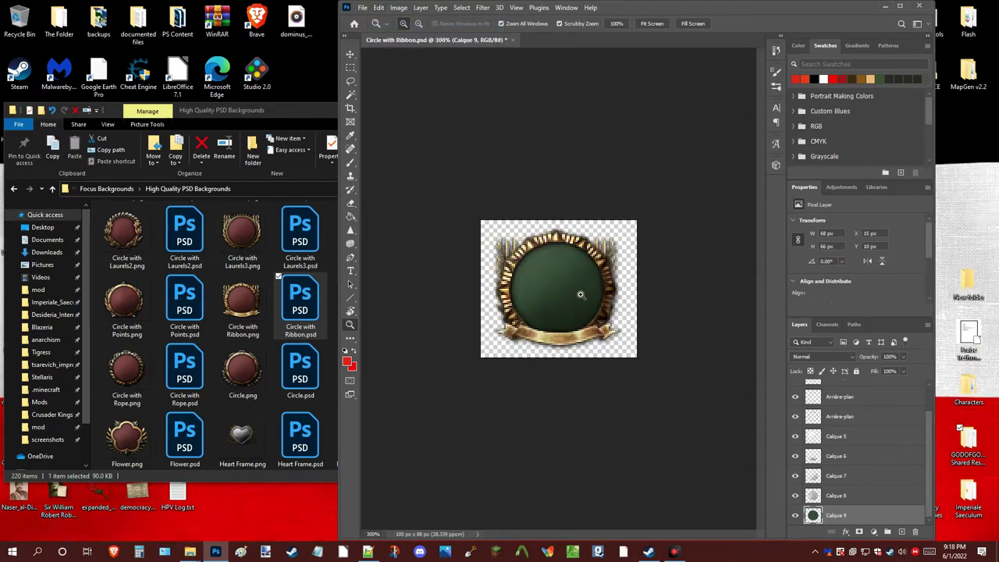
pyautogui.click(117, 191)
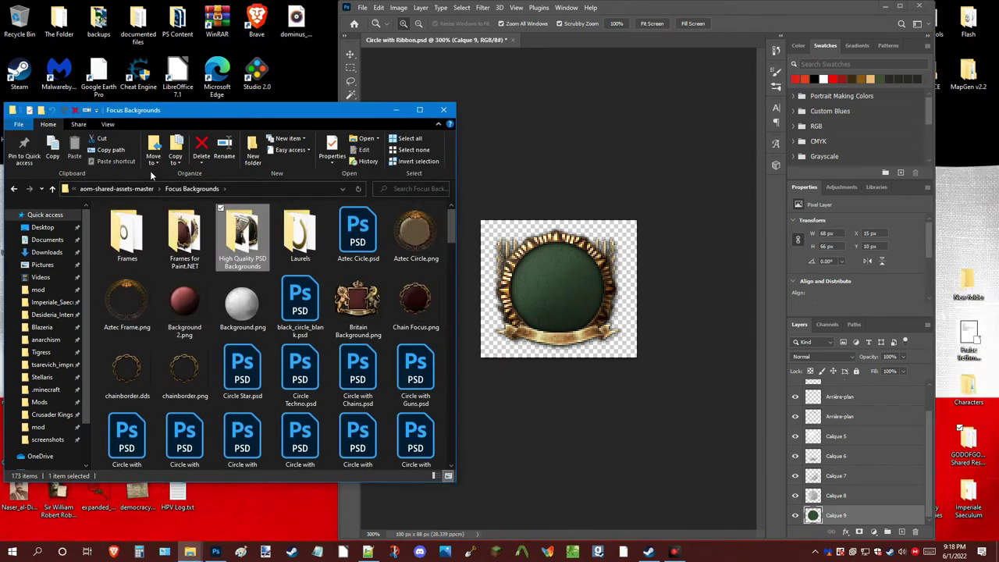
# Open the Focus & Idea Icon Pieces folder from aom-shared-assets-master and browse its icons
pyautogui.click(138, 191)
pyautogui.doubleClick(168, 225)
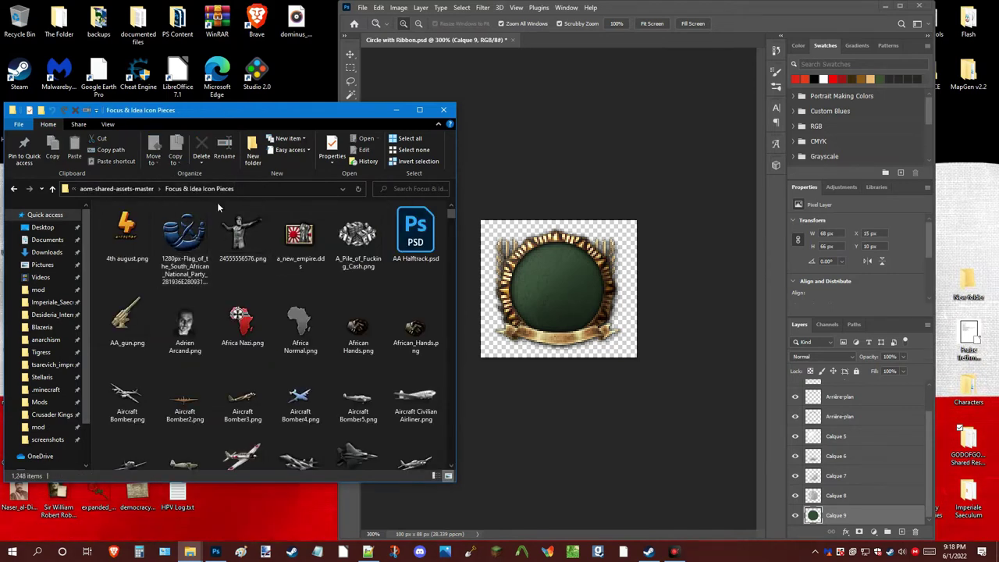
pyautogui.scroll(-1, 295, 331)
pyautogui.scroll(-10, 294, 331)
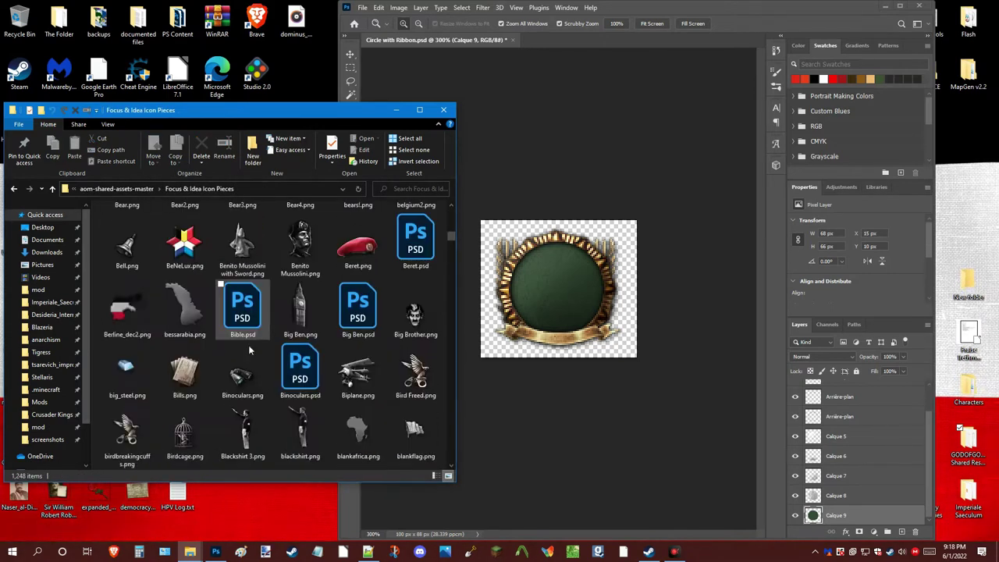
pyautogui.scroll(-12, 250, 359)
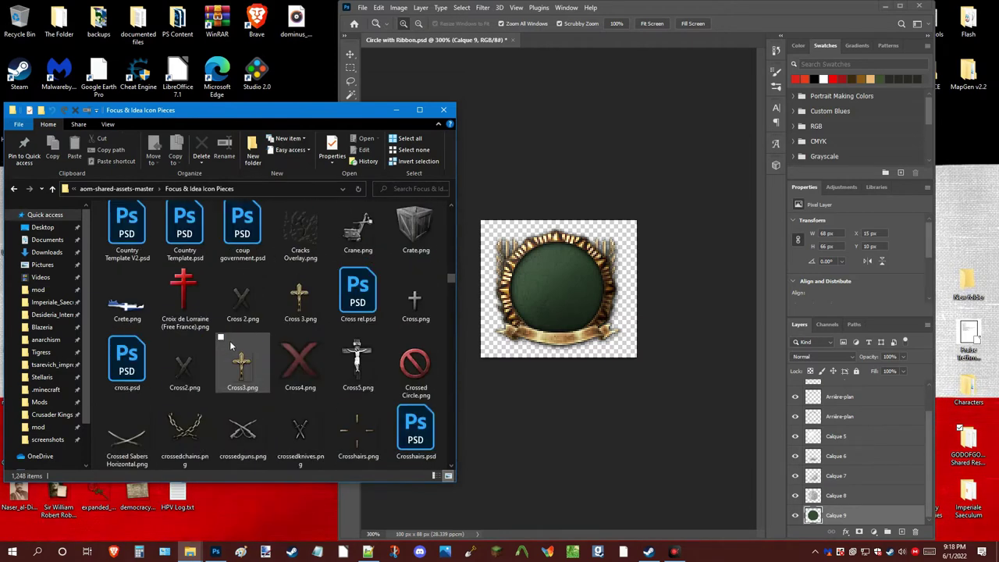
pyautogui.scroll(-10, 222, 347)
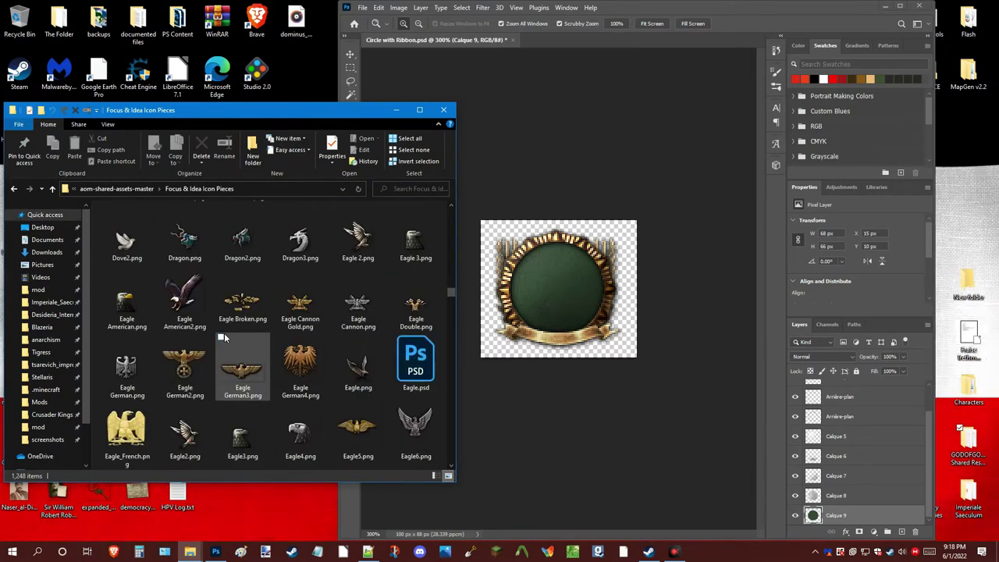
pyautogui.scroll(-3, 224, 332)
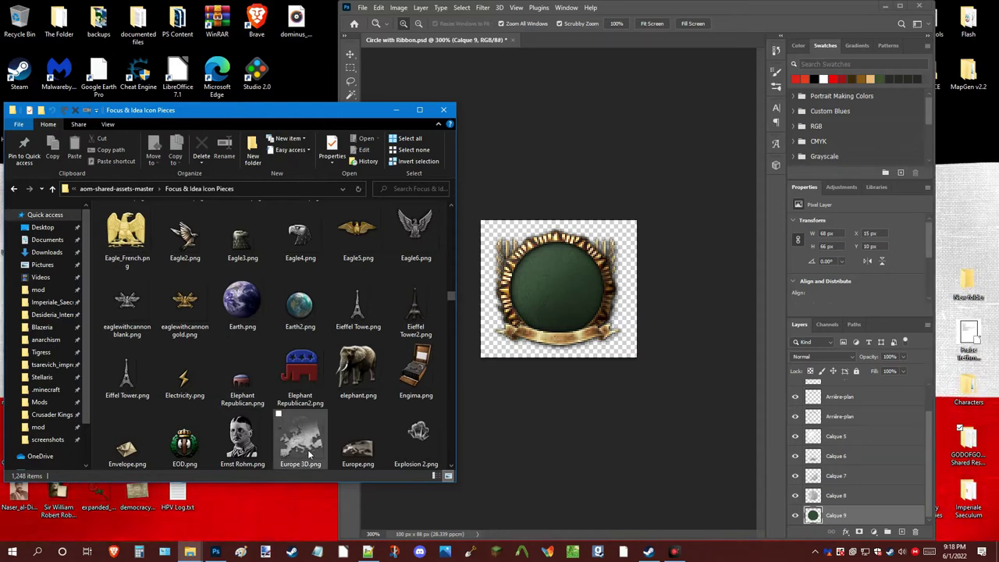
pyautogui.scroll(-3, 324, 459)
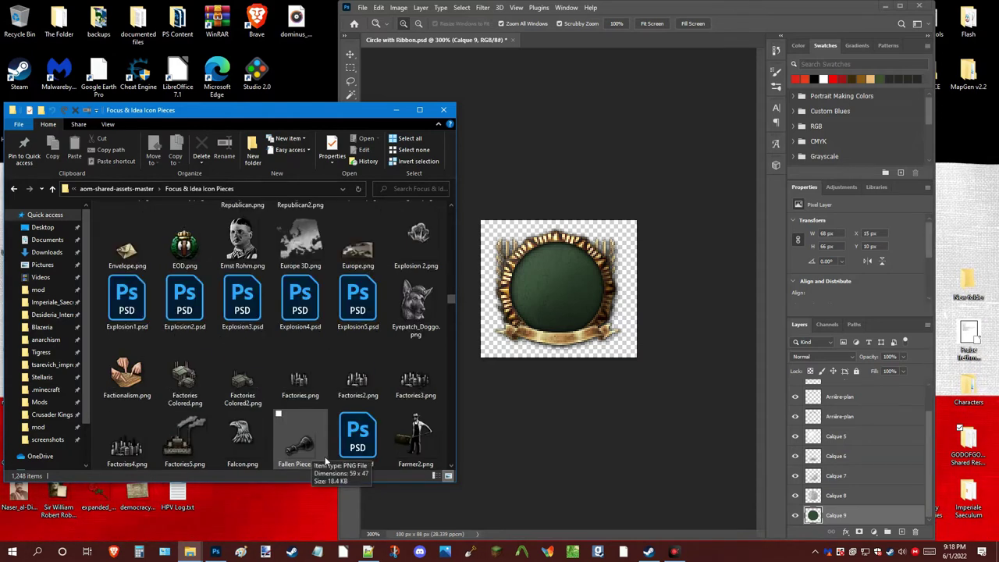
pyautogui.click(296, 351)
pyautogui.click(92, 341)
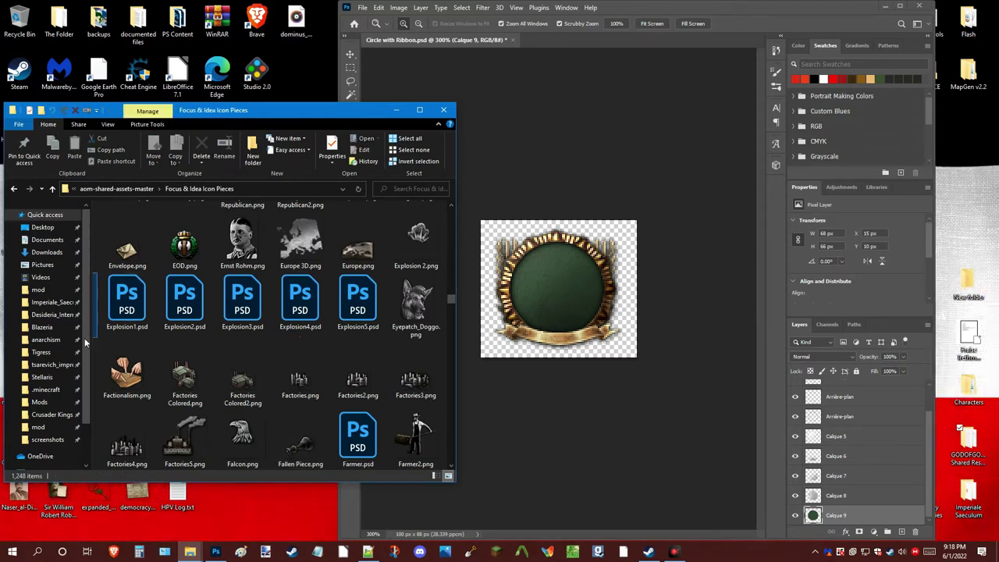
# Scroll further and select Ireland United.png among the Ireland icons
pyautogui.scroll(-3, 141, 310)
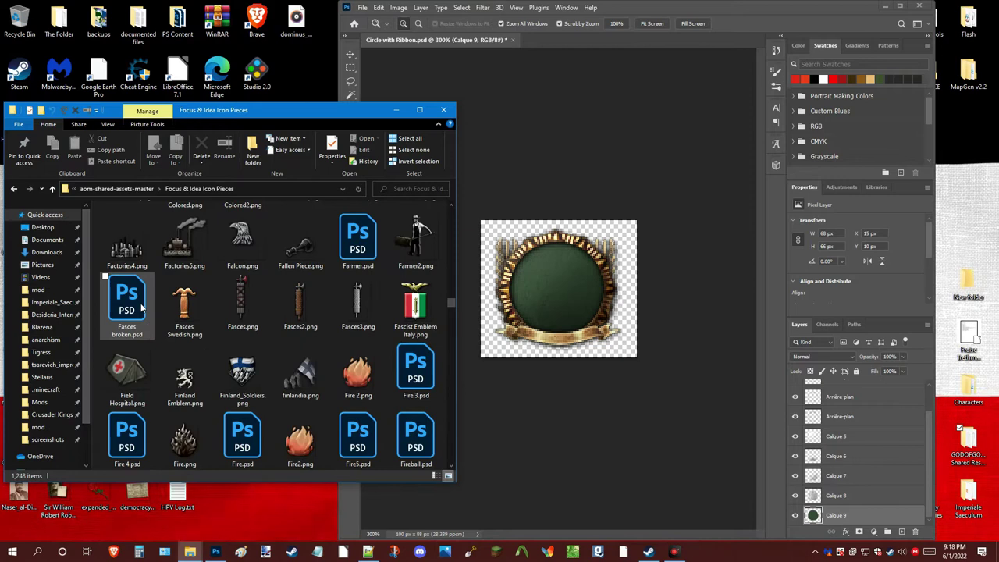
pyautogui.scroll(-20, 140, 310)
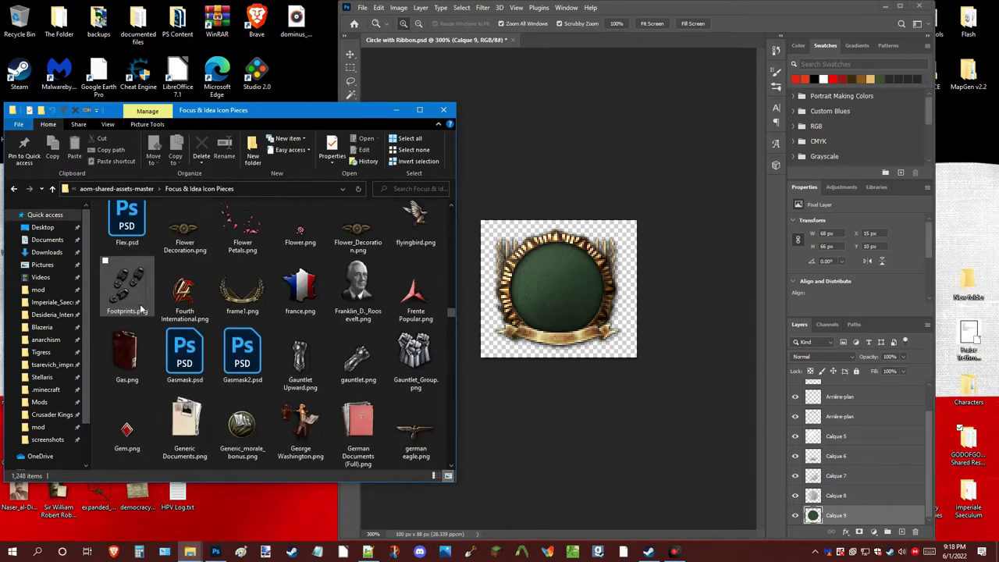
pyautogui.scroll(-20, 140, 310)
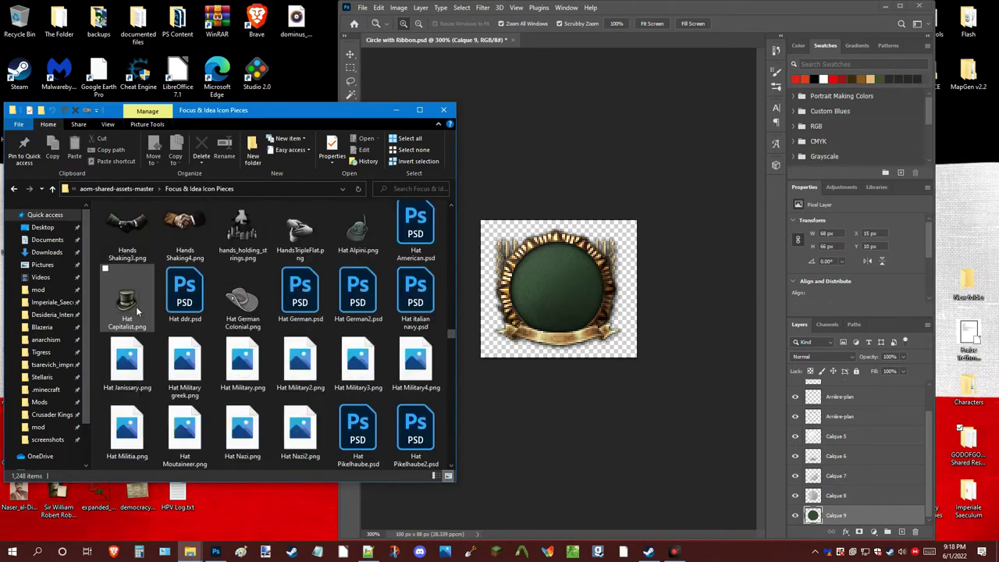
pyautogui.scroll(-20, 139, 312)
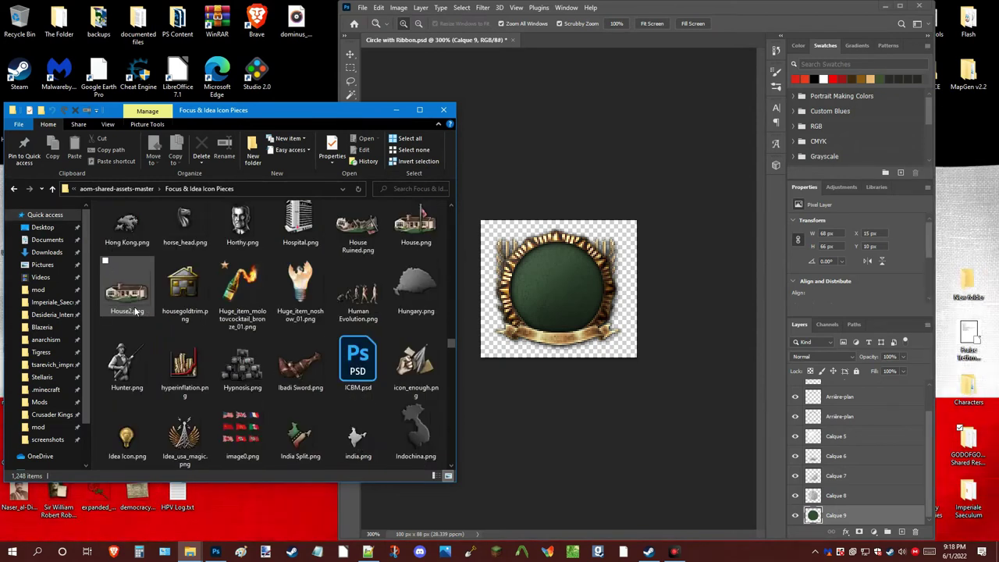
pyautogui.scroll(-3, 135, 312)
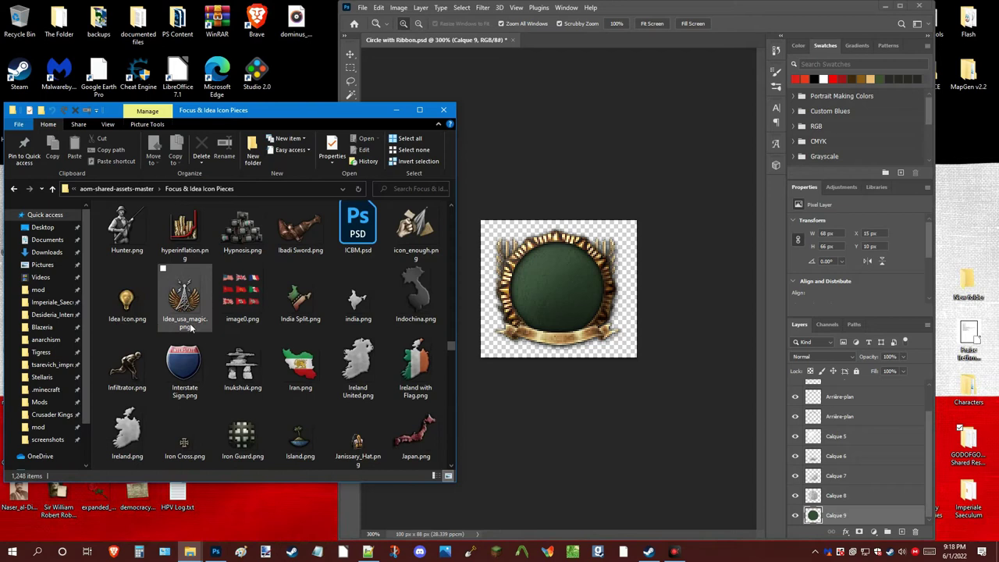
pyautogui.click(358, 364)
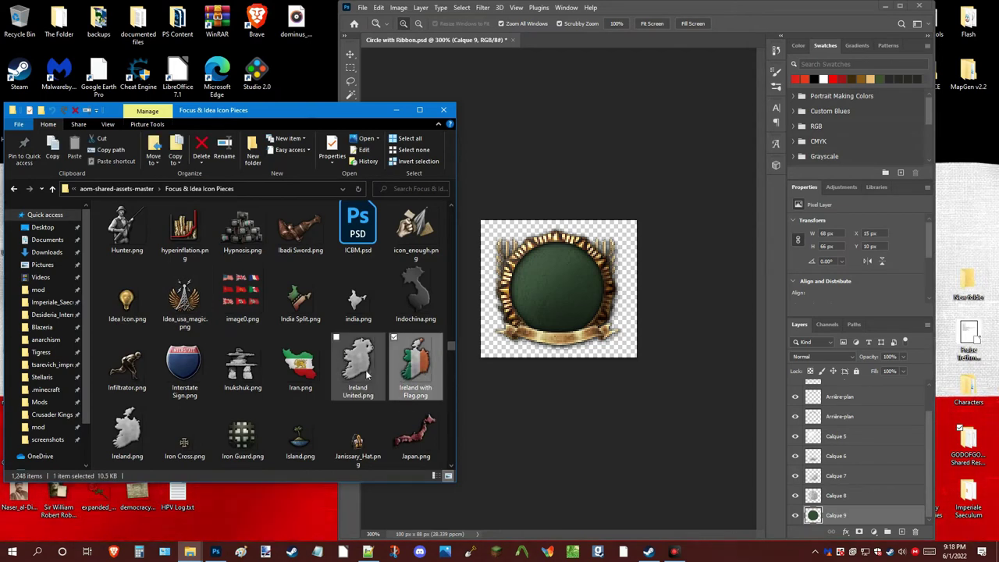
pyautogui.click(431, 365)
pyautogui.click(367, 373)
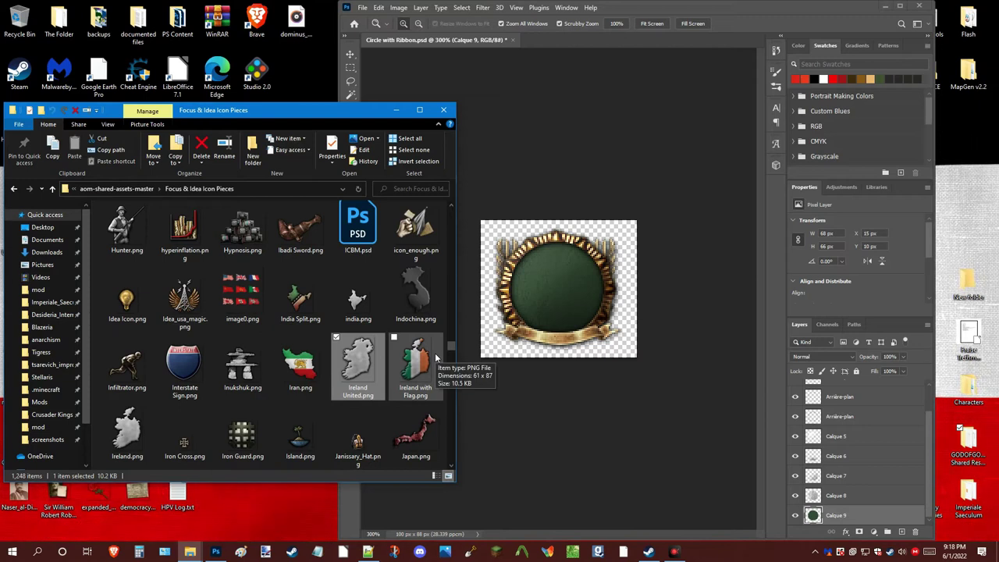
# Drag Ireland United.png onto the green medallion and scale it up to about 278%
pyautogui.moveTo(357, 366); pyautogui.dragTo(557, 320)
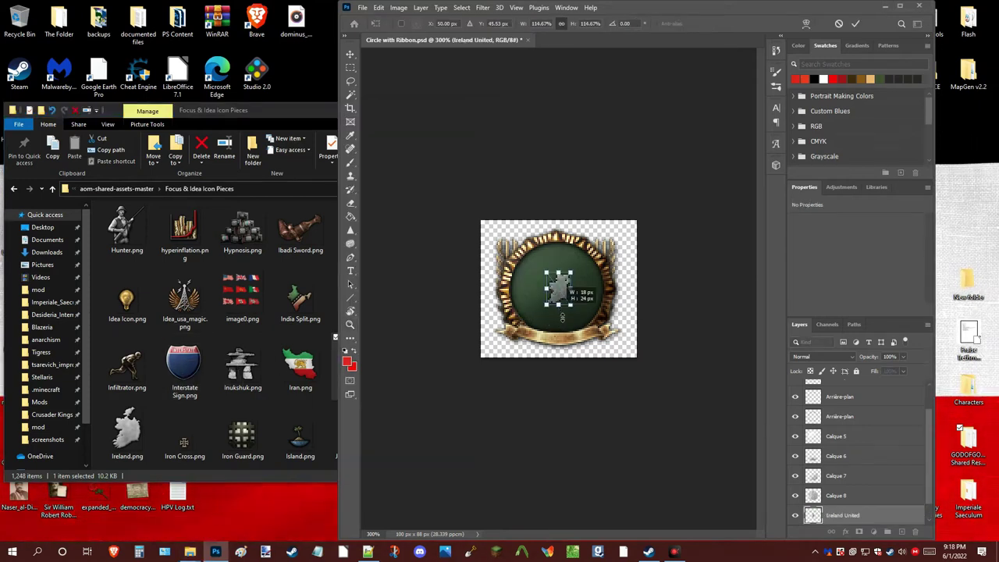
pyautogui.moveTo(562, 327); pyautogui.dragTo(557, 335)
pyautogui.moveTo(559, 272); pyautogui.dragTo(559, 244)
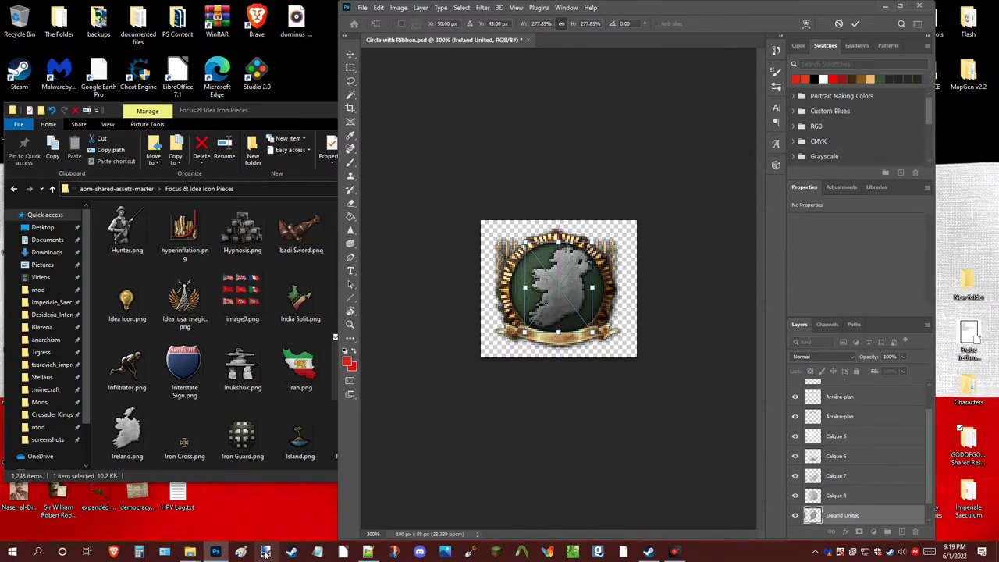
# Write '43 x 58' in a new Notepad note, test a map resize and undo it
pyautogui.click(317, 552)
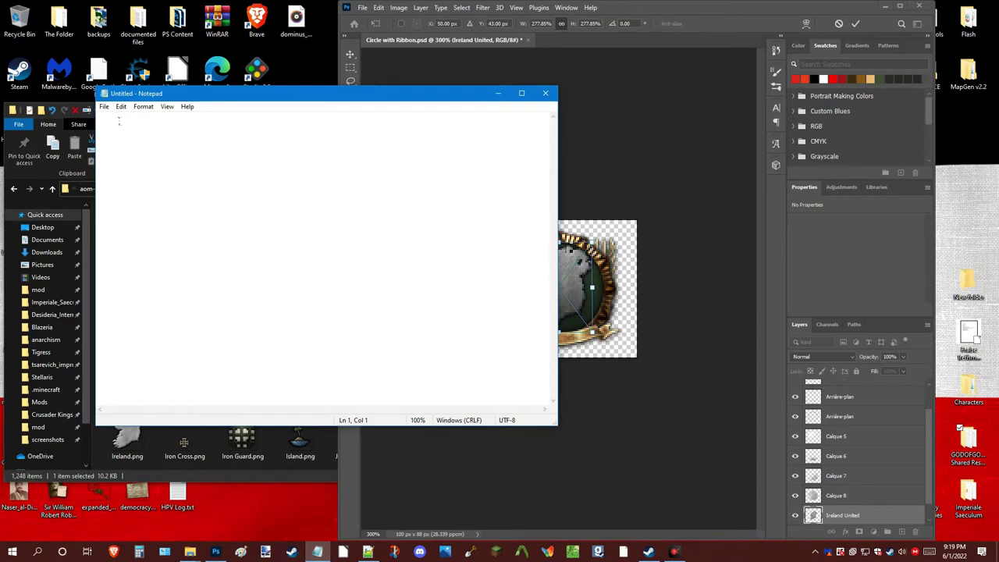
pyautogui.write('43')
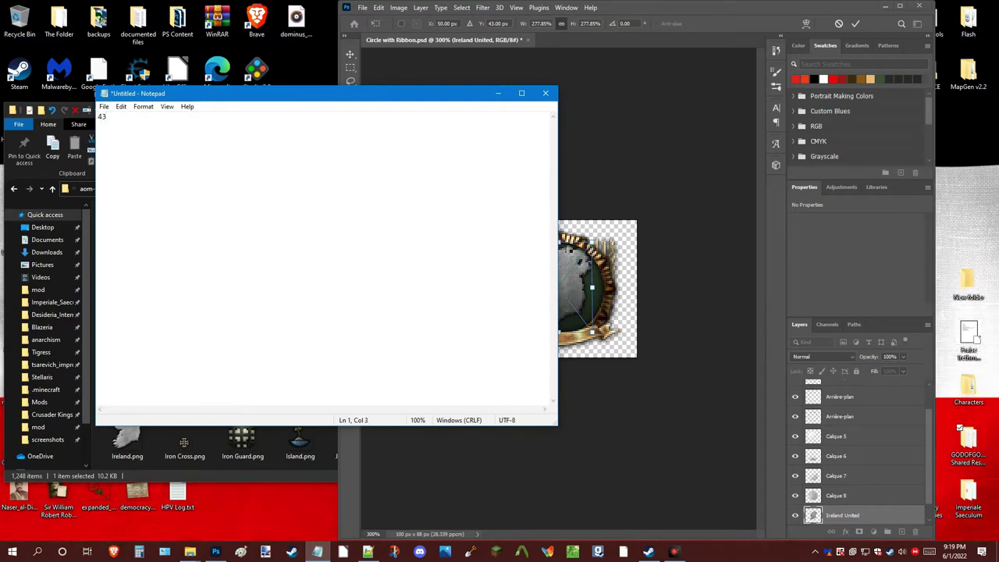
pyautogui.write(' x 58')
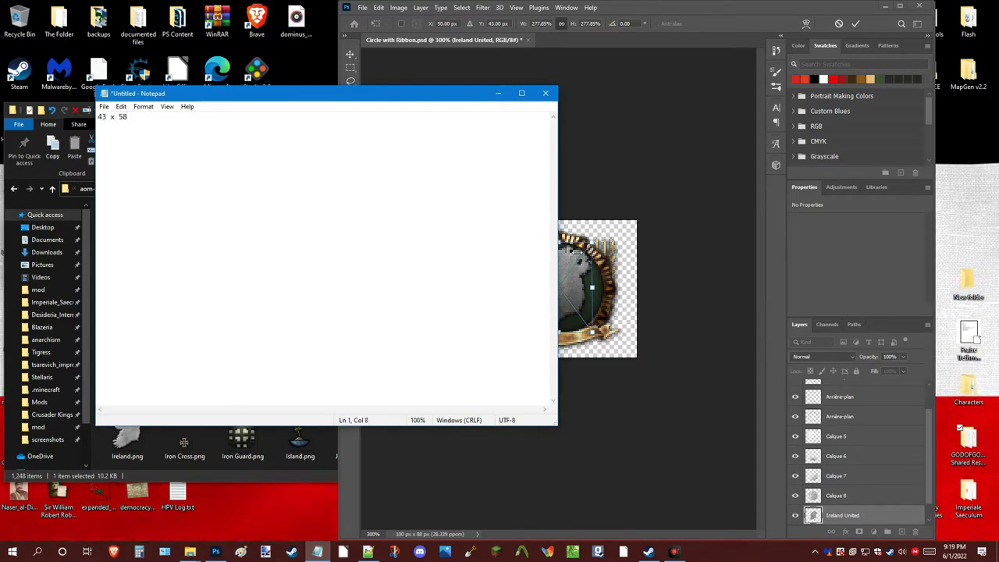
pyautogui.click(578, 252)
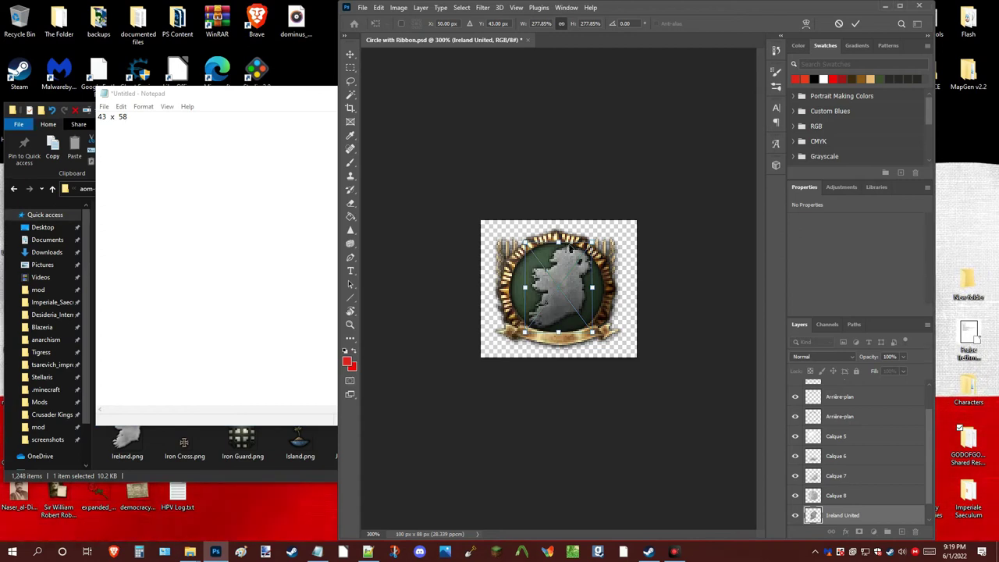
pyautogui.moveTo(563, 245); pyautogui.dragTo(565, 234)
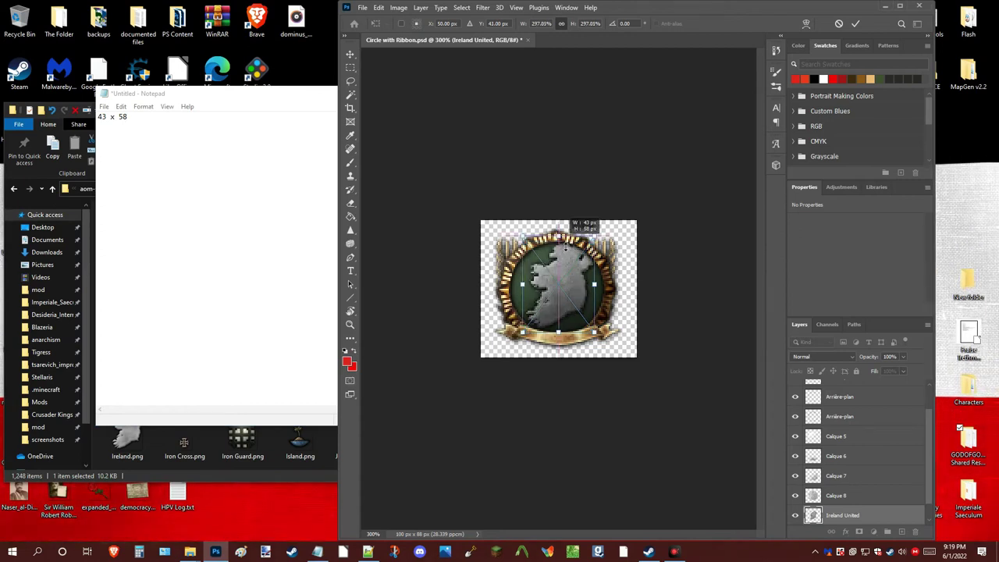
pyautogui.hotkey('ctrl', 'z')
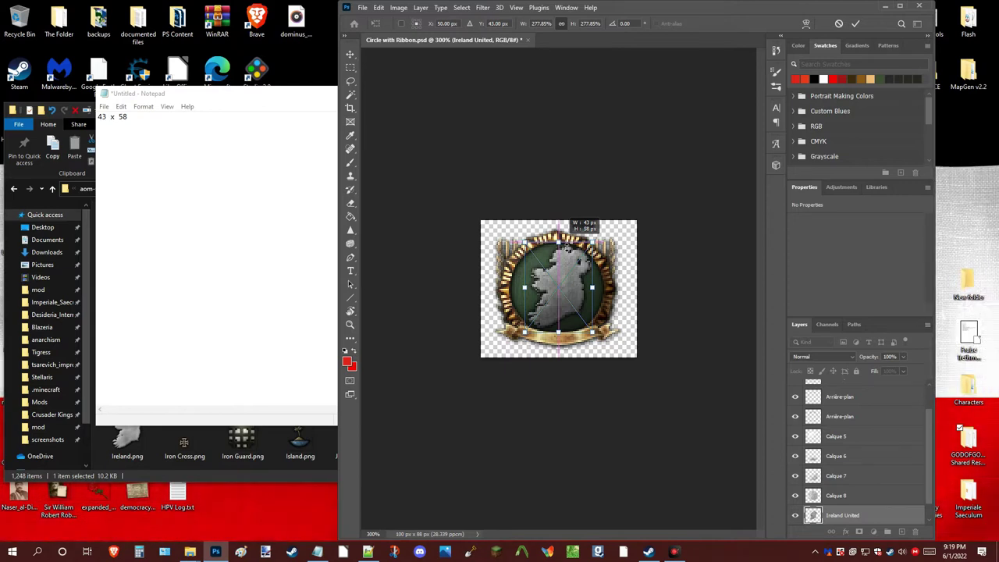
pyautogui.moveTo(266, 98); pyautogui.dragTo(158, 495)
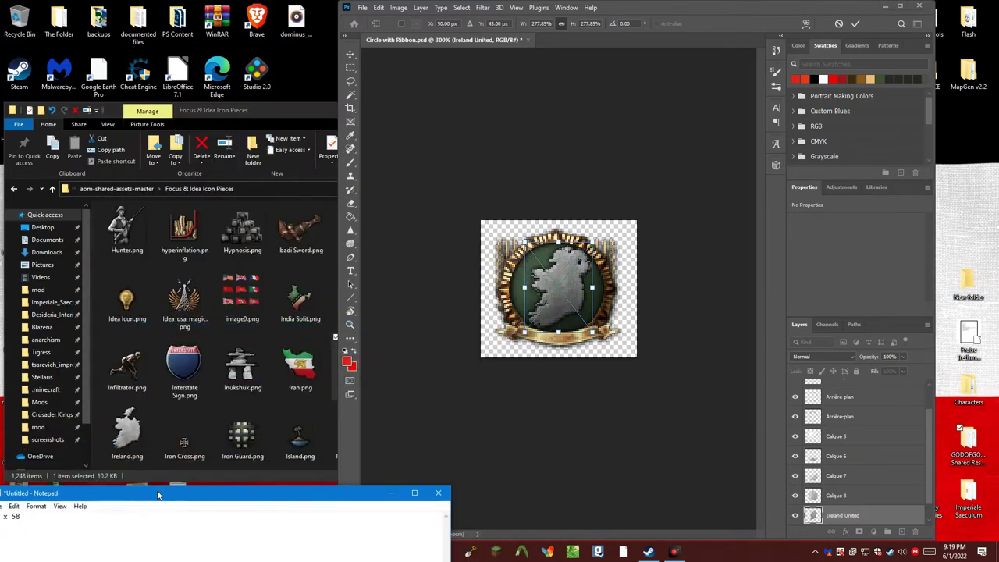
# Place Ireland.png on the medallion, scale it to about 277.8%, and commit it
pyautogui.click(134, 453)
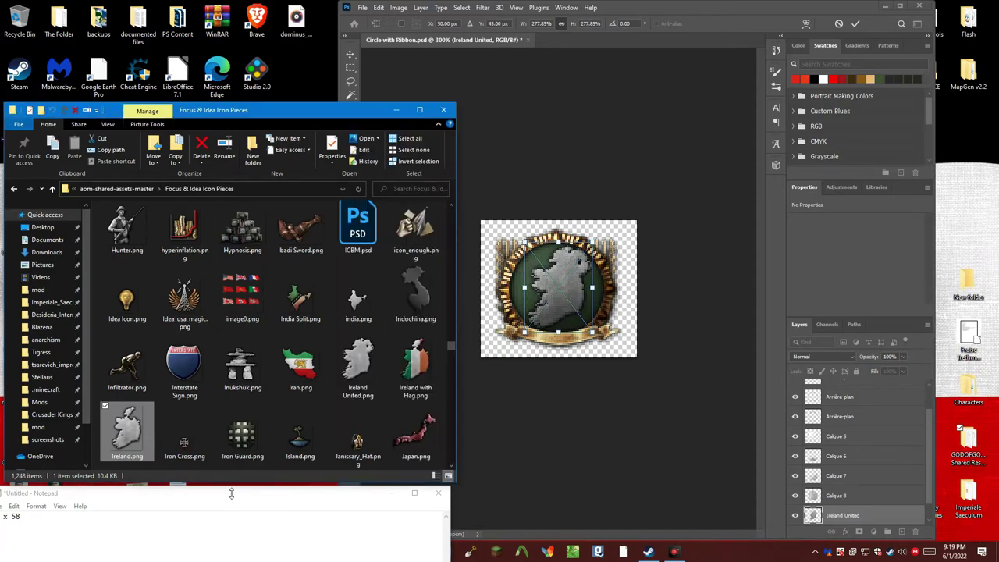
pyautogui.click(350, 69)
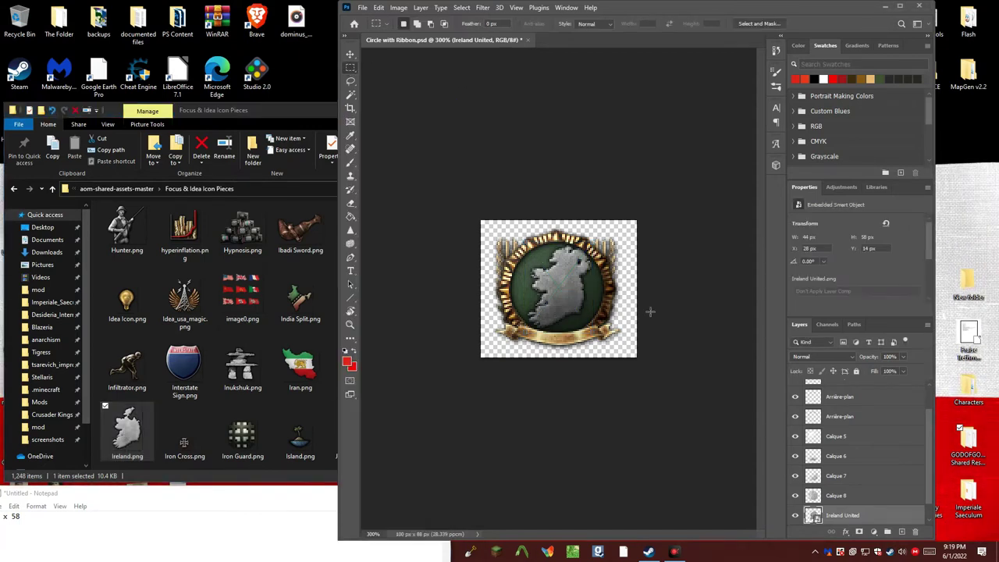
pyautogui.moveTo(138, 411); pyautogui.dragTo(559, 339)
pyautogui.moveTo(563, 272); pyautogui.dragTo(564, 239)
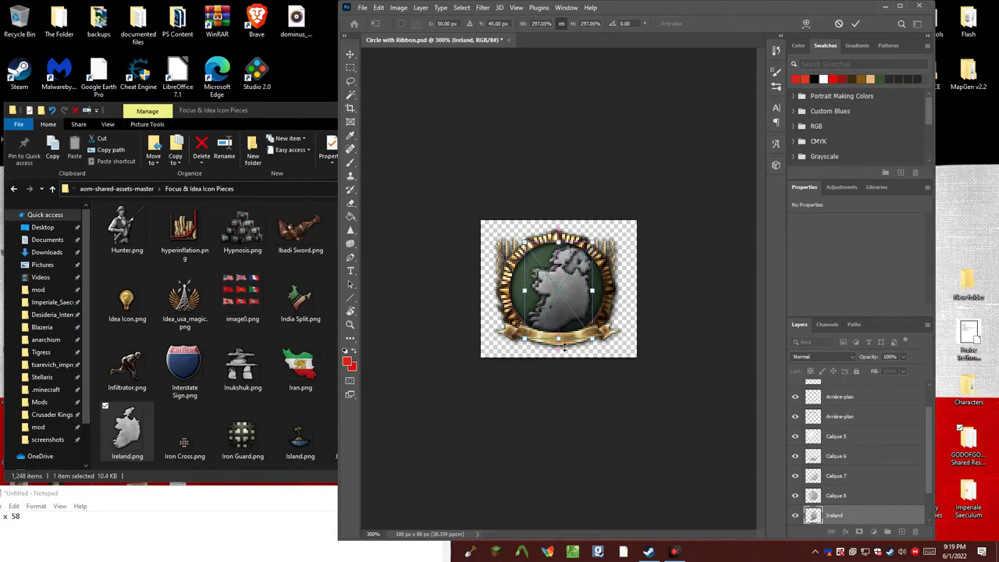
pyautogui.moveTo(564, 348); pyautogui.dragTo(559, 311)
pyautogui.click(188, 505)
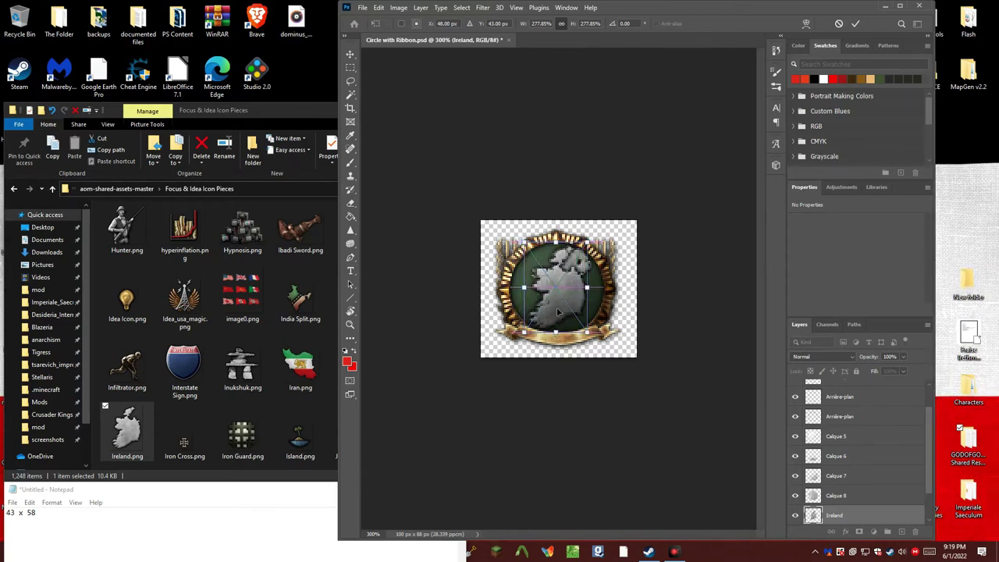
pyautogui.press('Return')
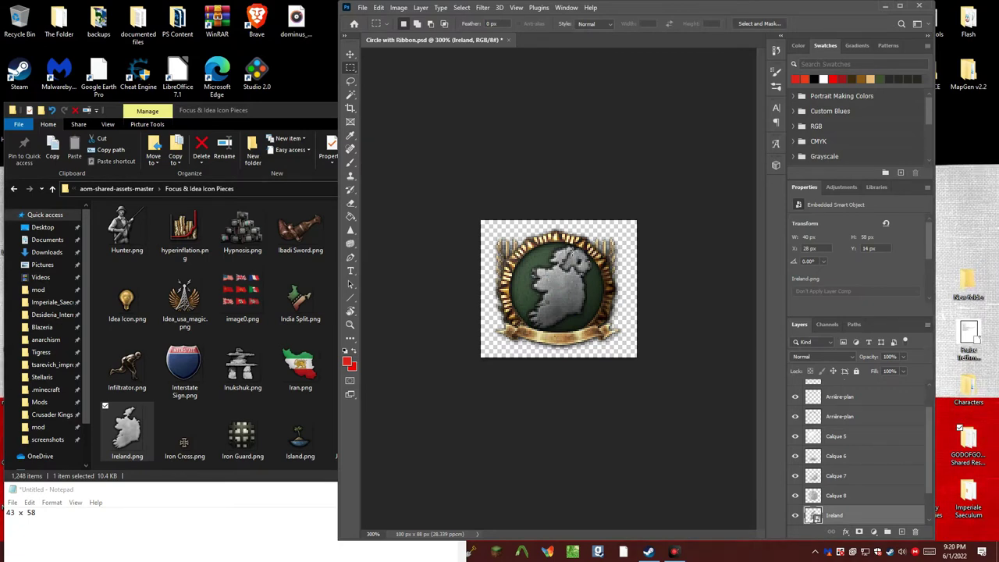
# Rasterize the Ireland United layer for erasing and set the eraser size to 13
pyautogui.click(350, 324)
pyautogui.click(559, 289)
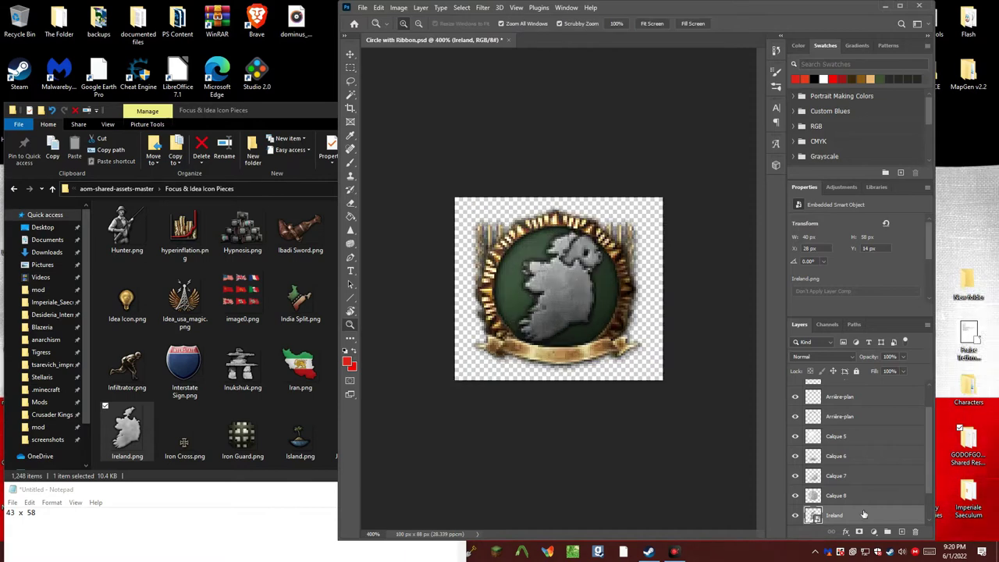
pyautogui.scroll(-2, 859, 512)
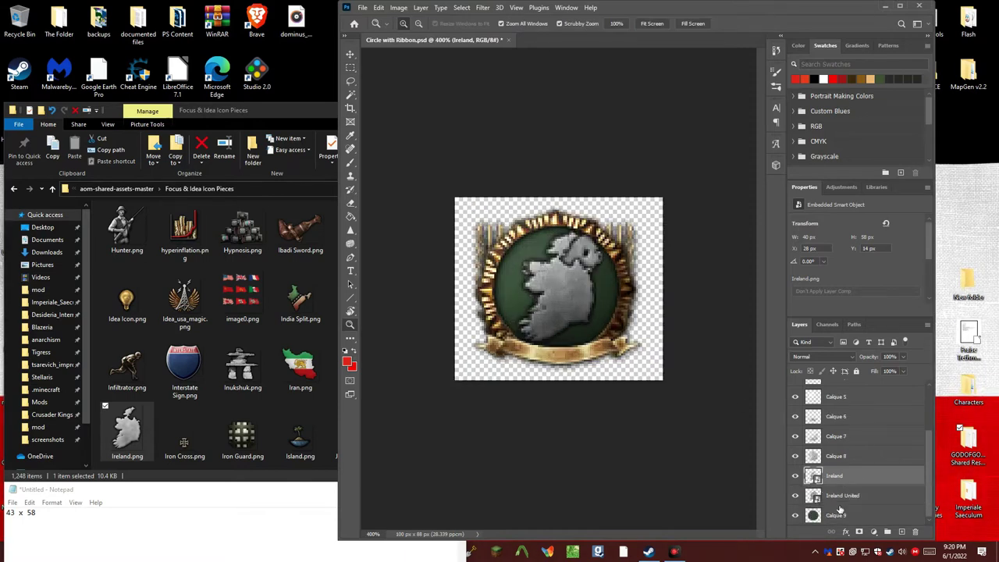
pyautogui.click(855, 504)
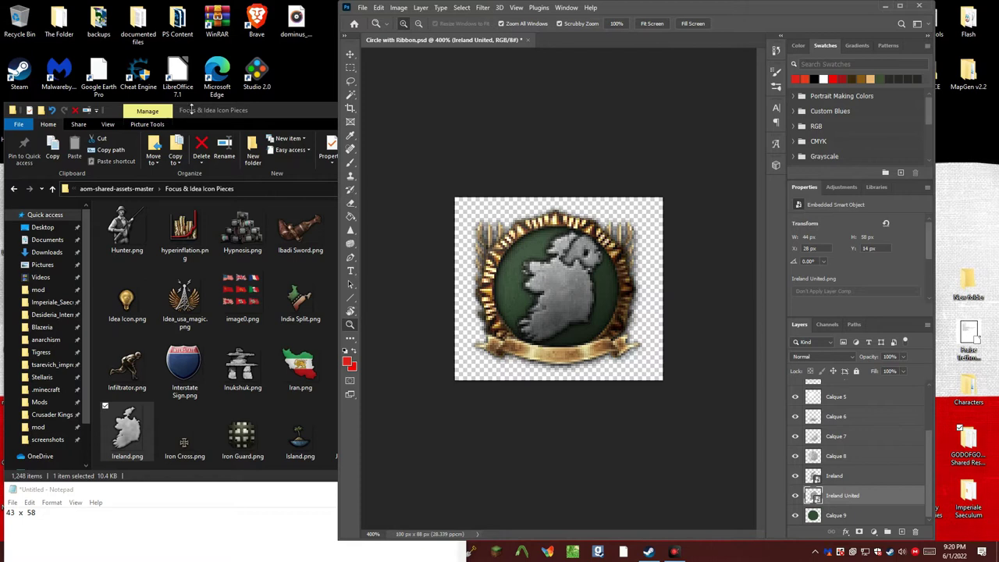
pyautogui.press('b')
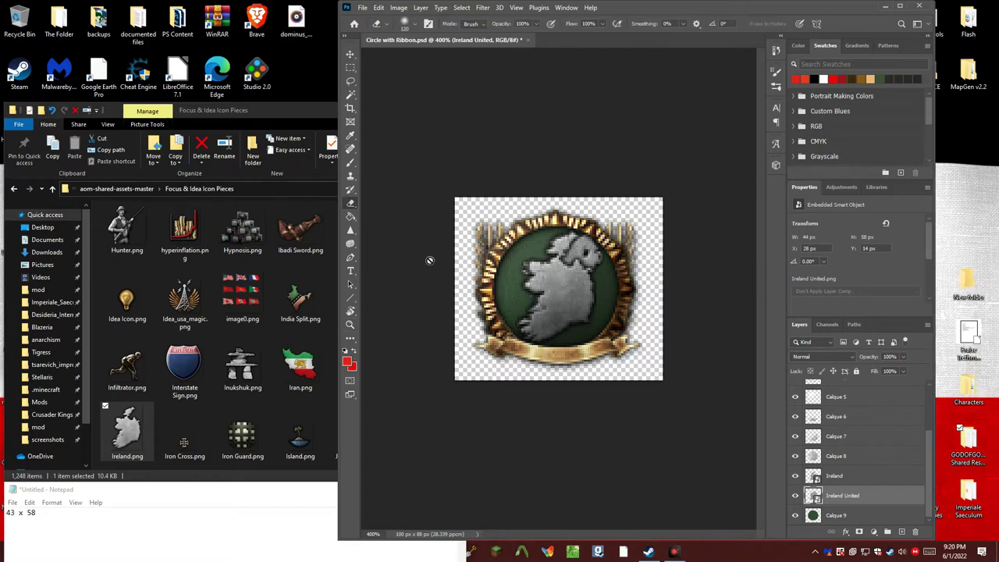
pyautogui.click(527, 281)
pyautogui.click(629, 215)
pyautogui.click(414, 24)
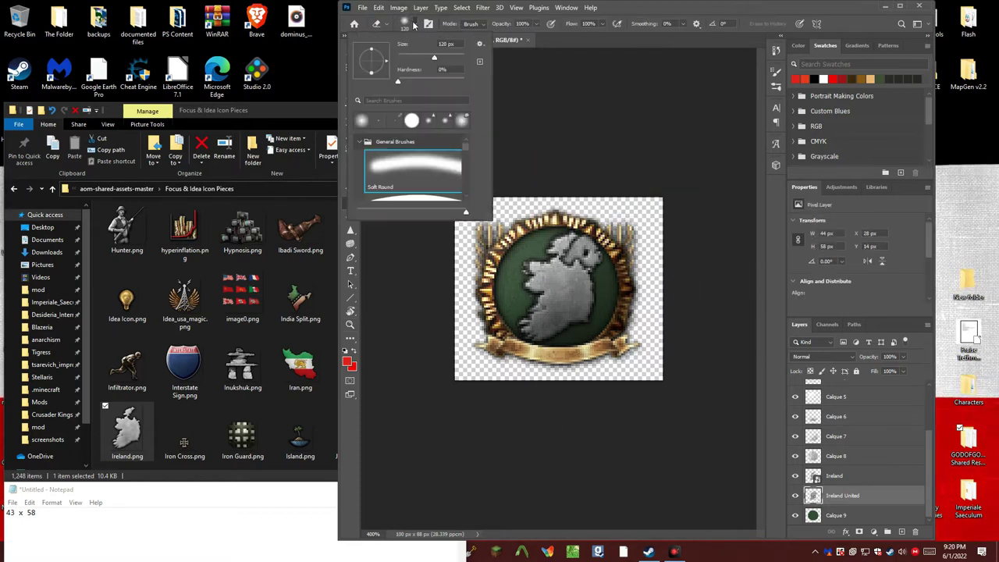
pyautogui.write('13')
pyautogui.press('Return')
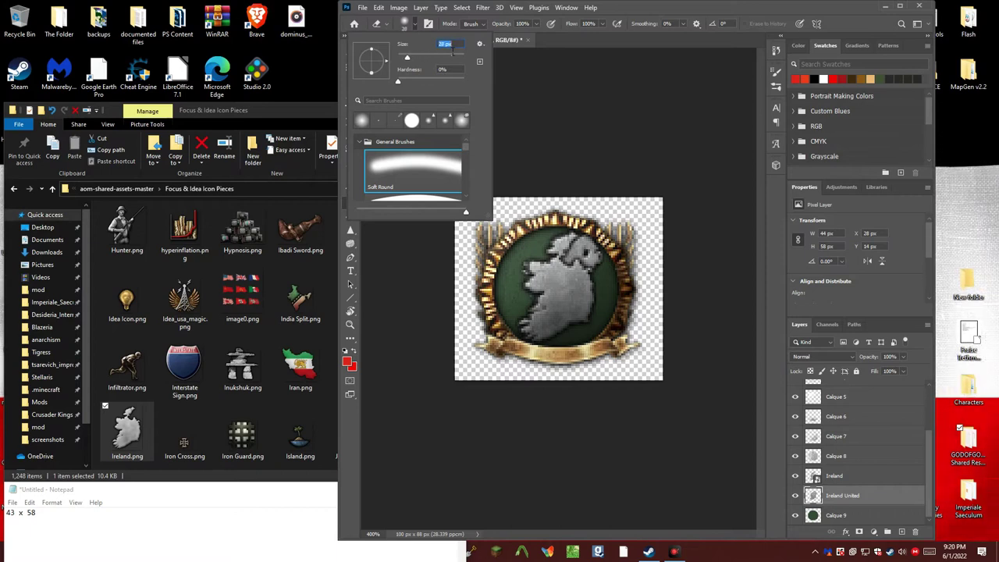
pyautogui.click(531, 267)
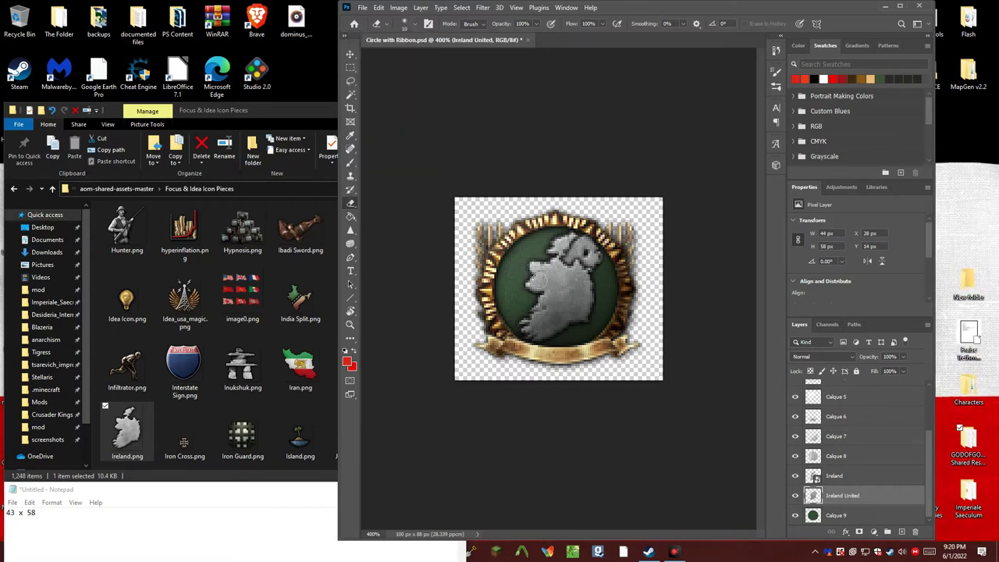
# Rasterize the Ireland layer too, then undo the test eraser stroke
pyautogui.click(867, 483)
pyautogui.click(588, 304)
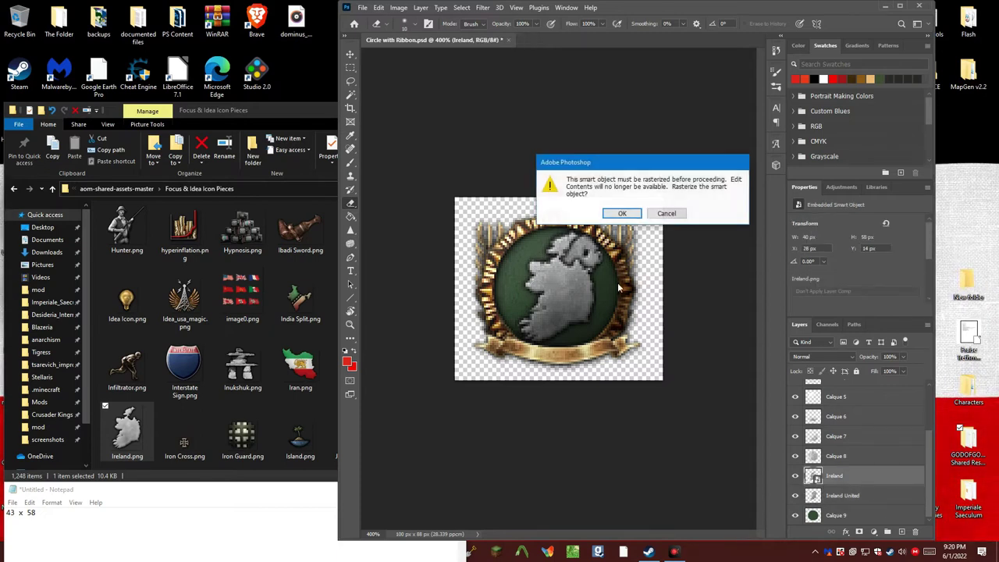
pyautogui.click(632, 214)
pyautogui.moveTo(539, 281); pyautogui.dragTo(556, 311)
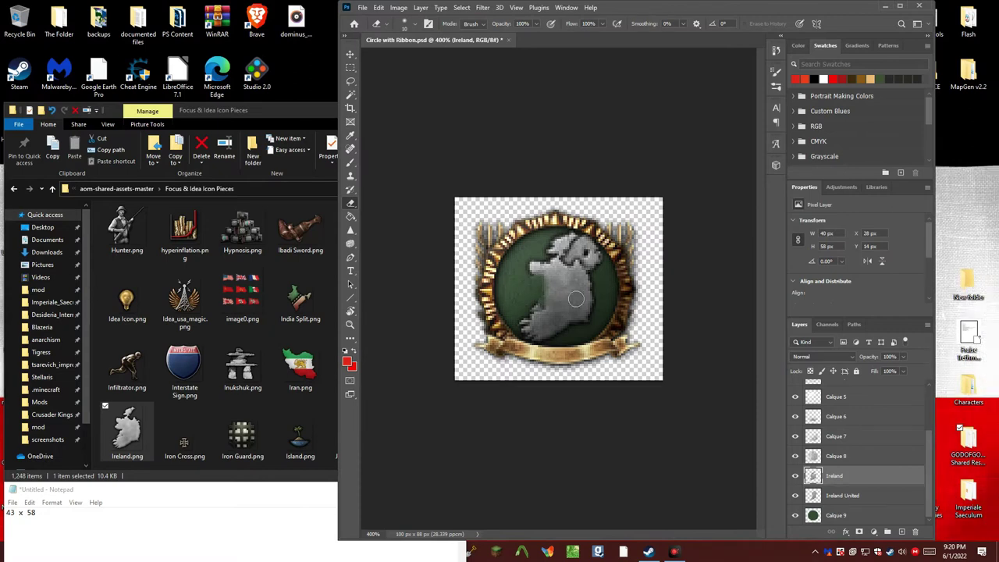
pyautogui.click(379, 7)
pyautogui.click(395, 19)
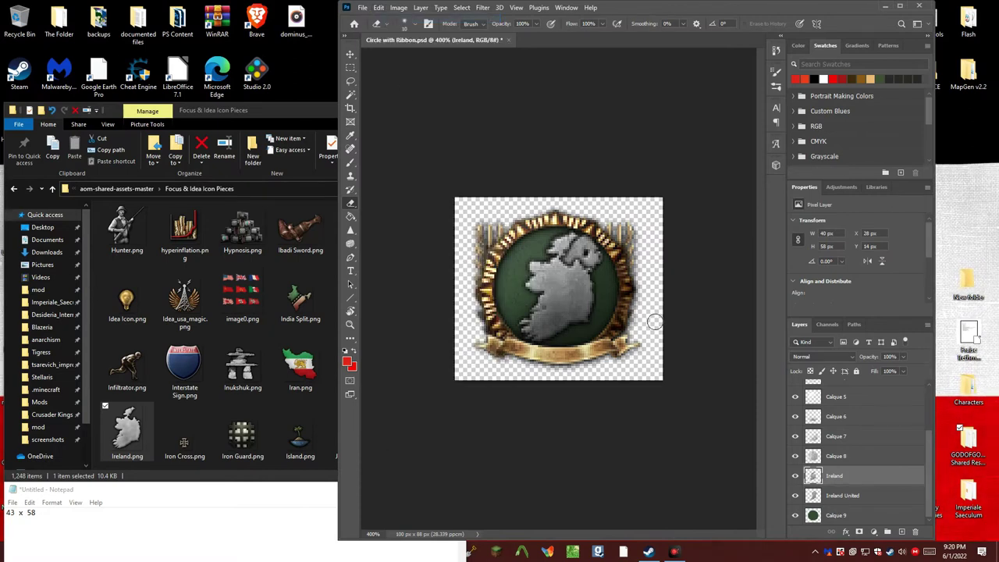
pyautogui.click(847, 498)
# Shift Ireland United's colour balance fully to red and discard a trial brightness change
pyautogui.click(398, 7)
pyautogui.moveTo(488, 35)
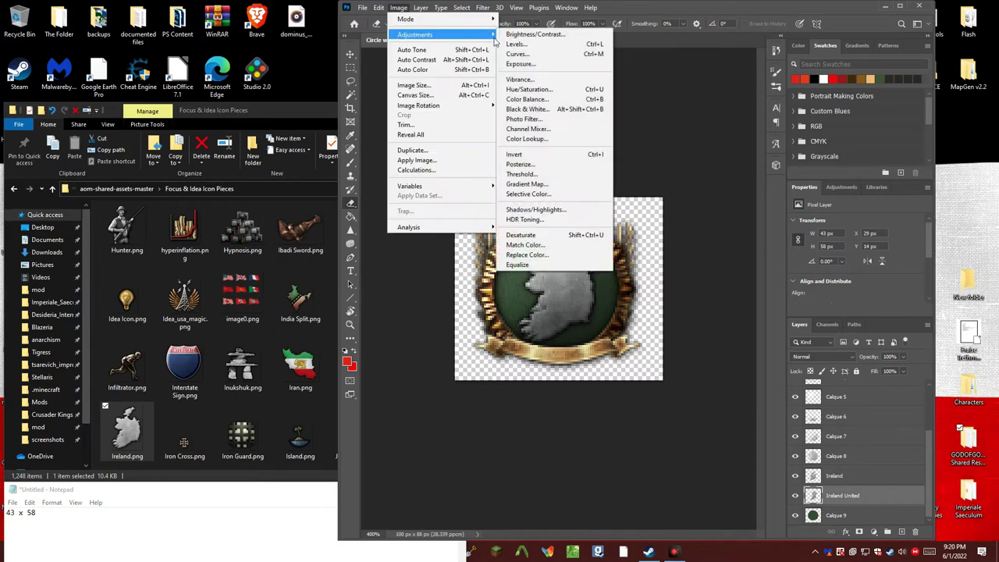
pyautogui.click(527, 100)
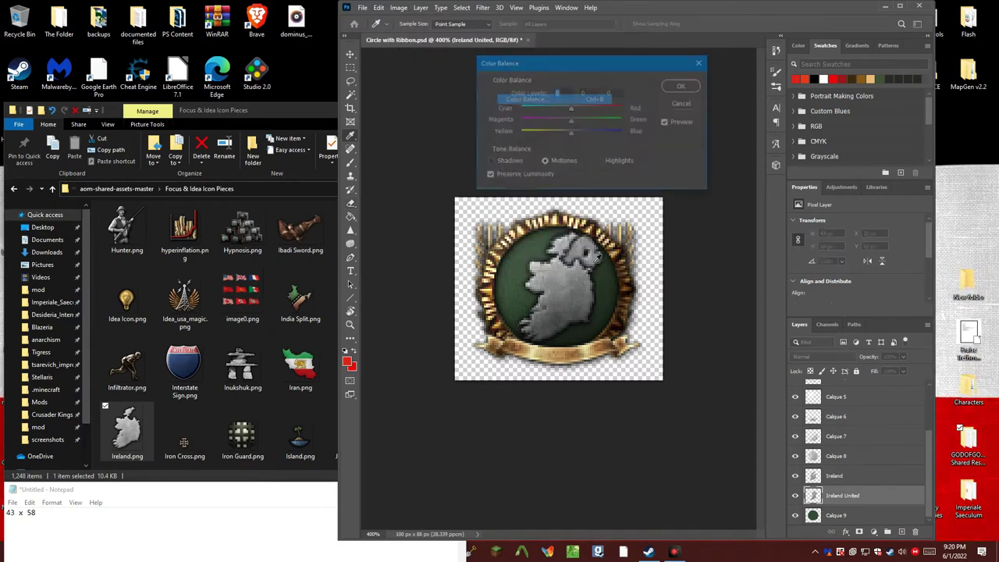
pyautogui.moveTo(571, 110); pyautogui.dragTo(625, 107)
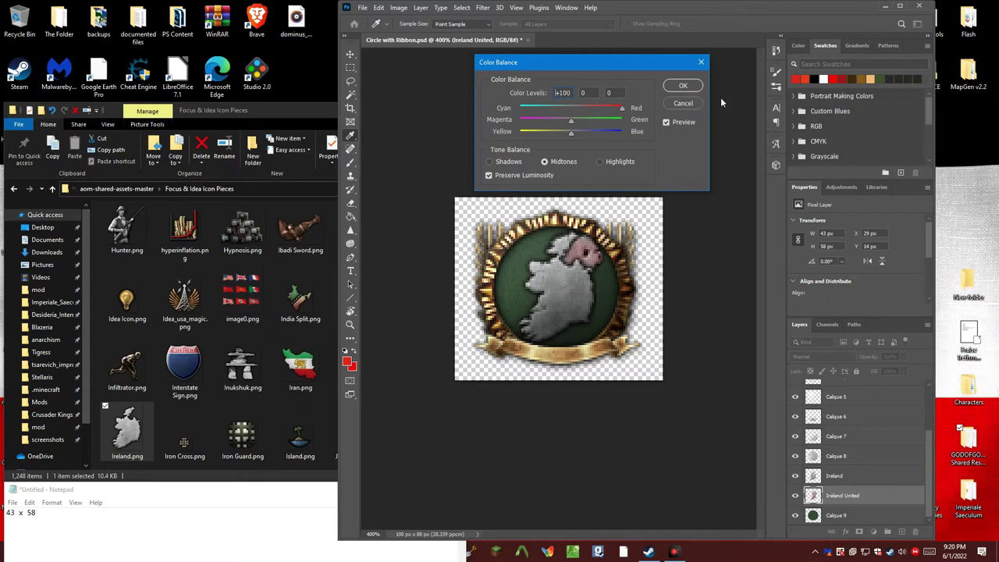
pyautogui.click(681, 85)
pyautogui.click(398, 7)
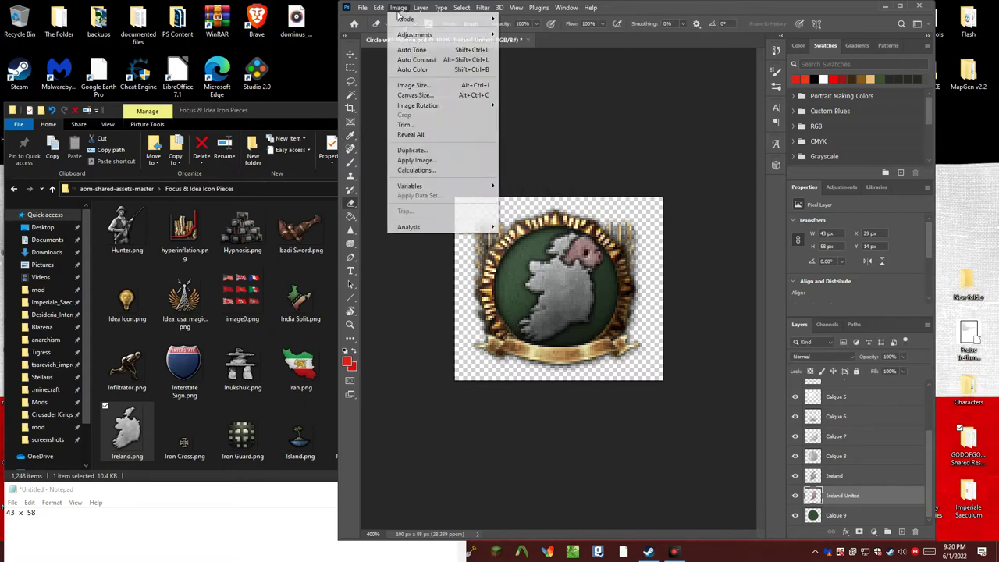
pyautogui.moveTo(422, 34)
pyautogui.click(535, 34)
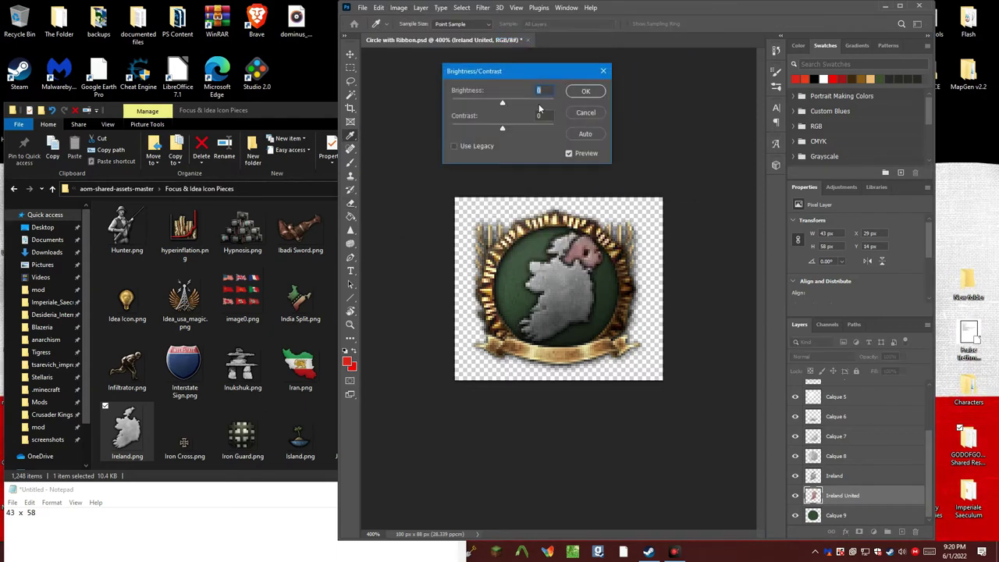
pyautogui.moveTo(502, 101); pyautogui.dragTo(531, 125)
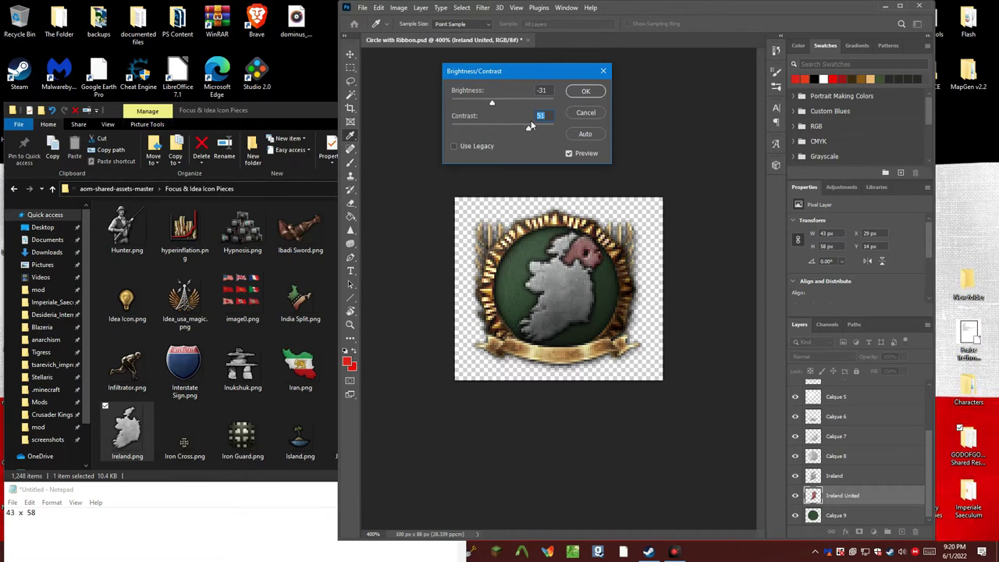
pyautogui.click(586, 113)
# Apply a second Color Balance pushed fully to Cyan-Red +100
pyautogui.click(398, 7)
pyautogui.moveTo(437, 35)
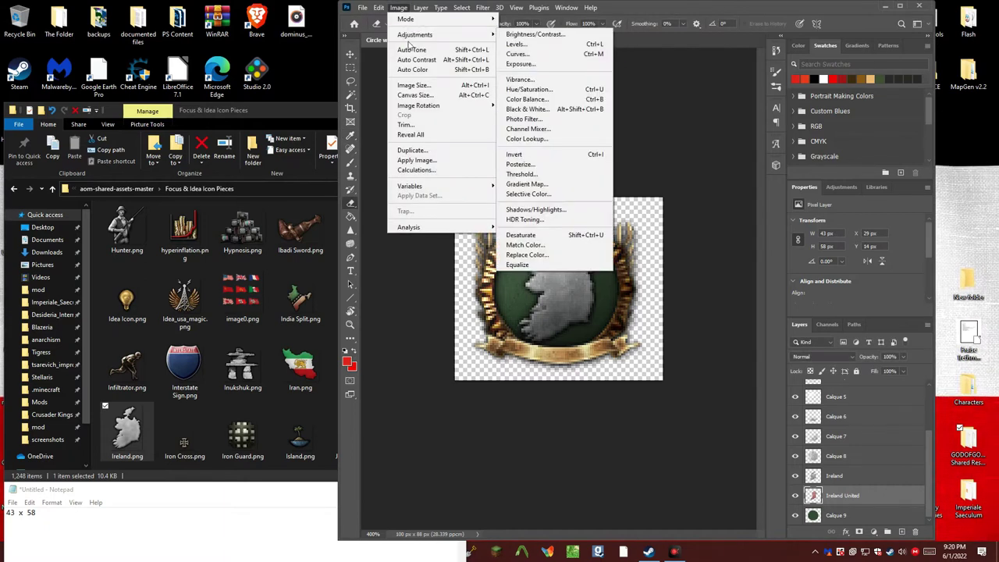
pyautogui.click(538, 100)
pyautogui.moveTo(574, 109); pyautogui.dragTo(685, 81)
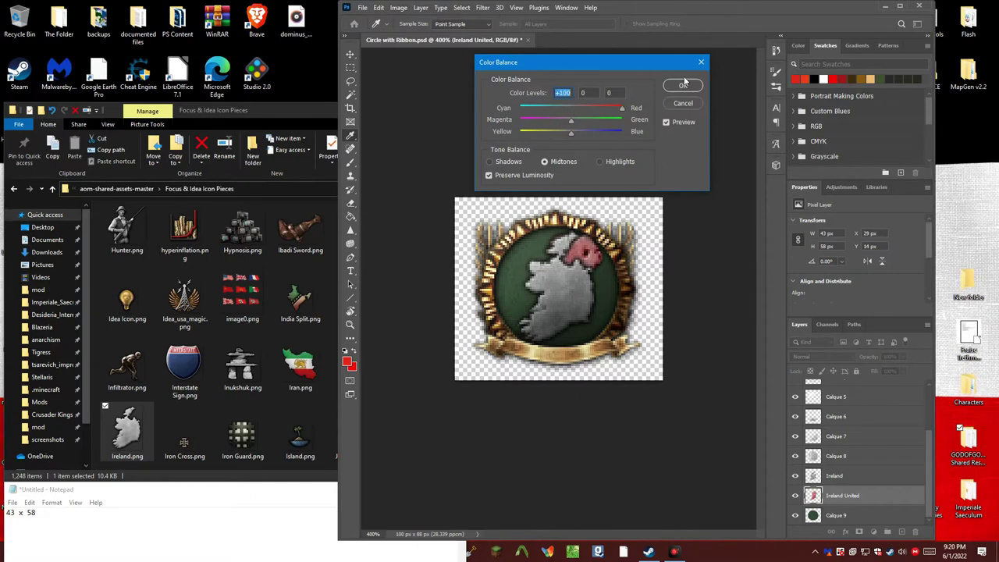
pyautogui.click(683, 84)
pyautogui.press('e')
# Darken the red patch with Brightness/Contrast at brightness -50 and contrast 50
pyautogui.click(398, 7)
pyautogui.moveTo(437, 35)
pyautogui.click(565, 33)
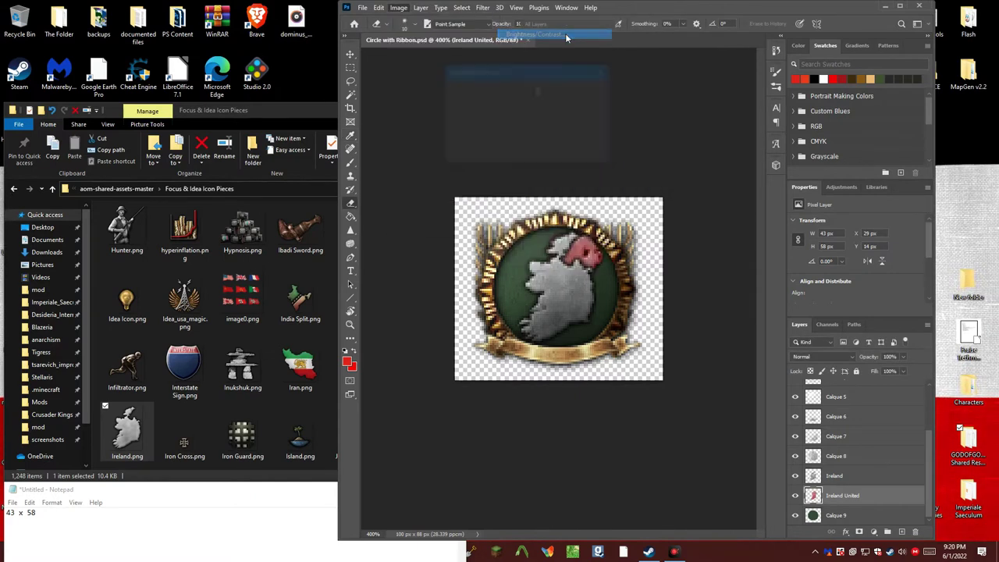
pyautogui.moveTo(503, 104); pyautogui.dragTo(487, 104)
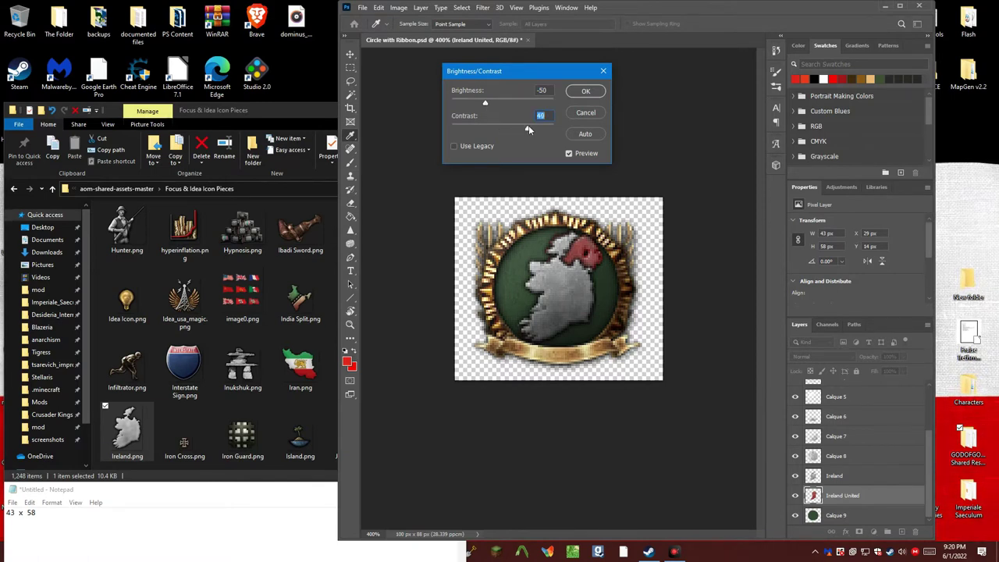
pyautogui.moveTo(529, 131); pyautogui.dragTo(527, 131)
pyautogui.click(587, 91)
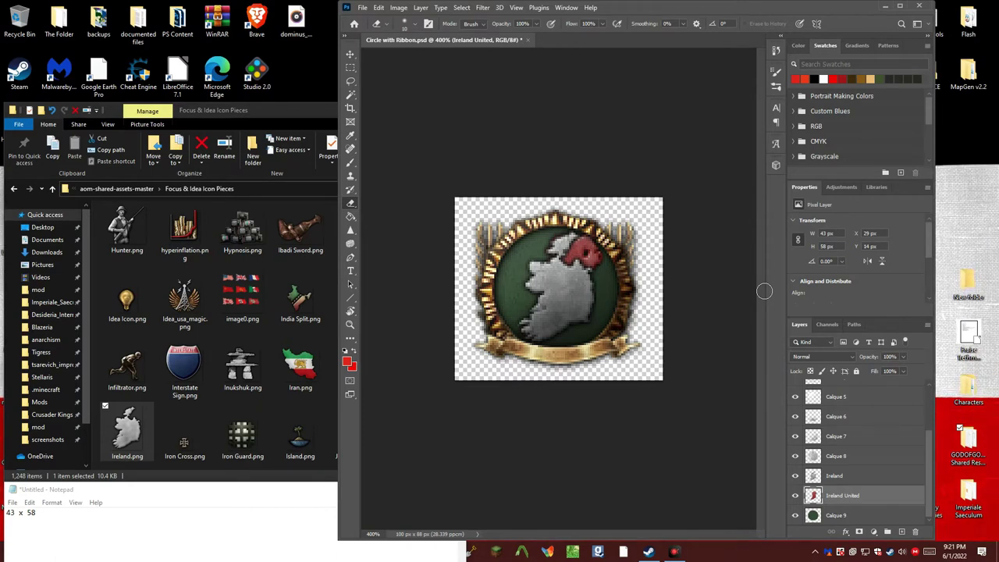
# Add a default Drop Shadow to both the Ireland United and Ireland layers
pyautogui.doubleClick(909, 501)
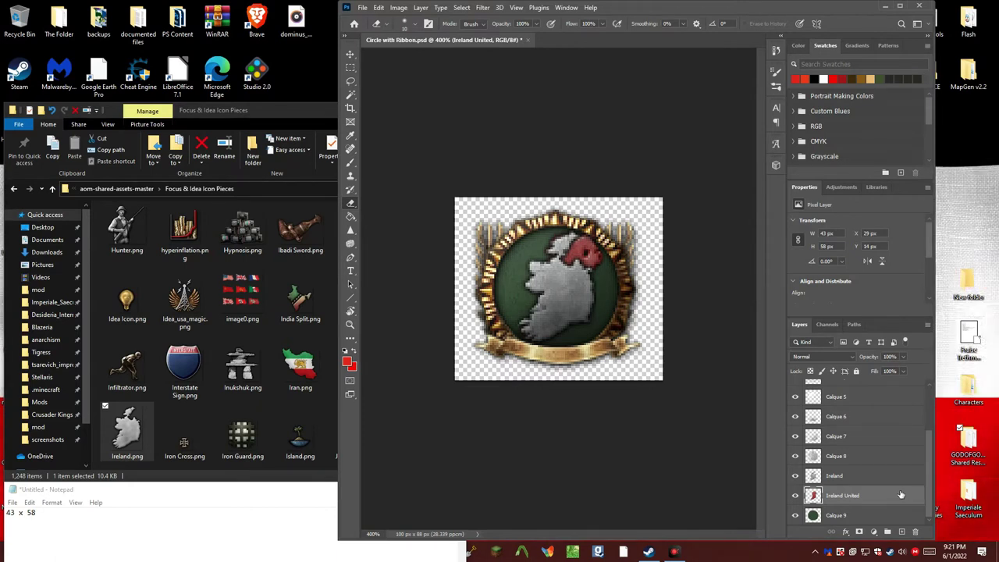
pyautogui.moveTo(360, 292); pyautogui.dragTo(282, 178)
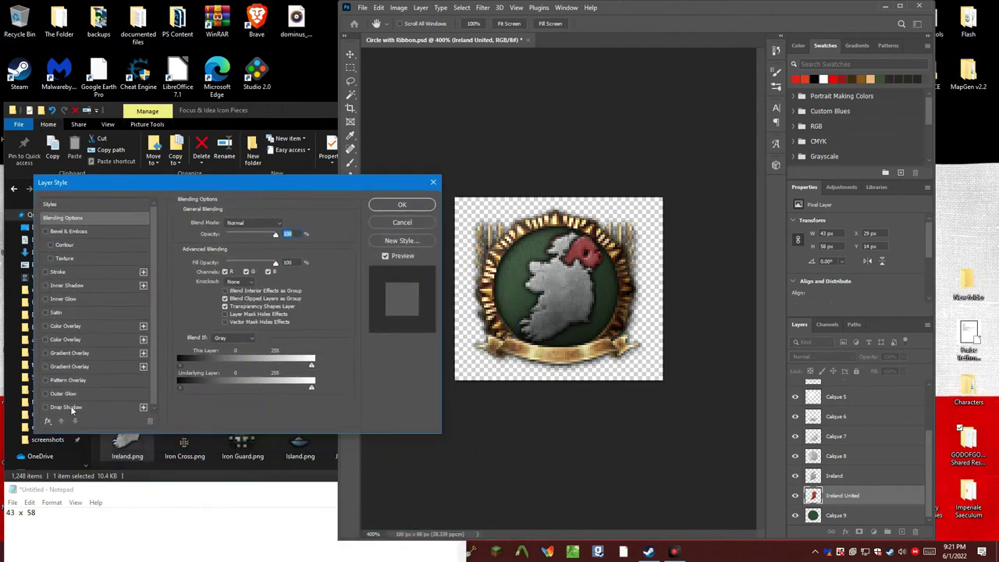
pyautogui.click(70, 407)
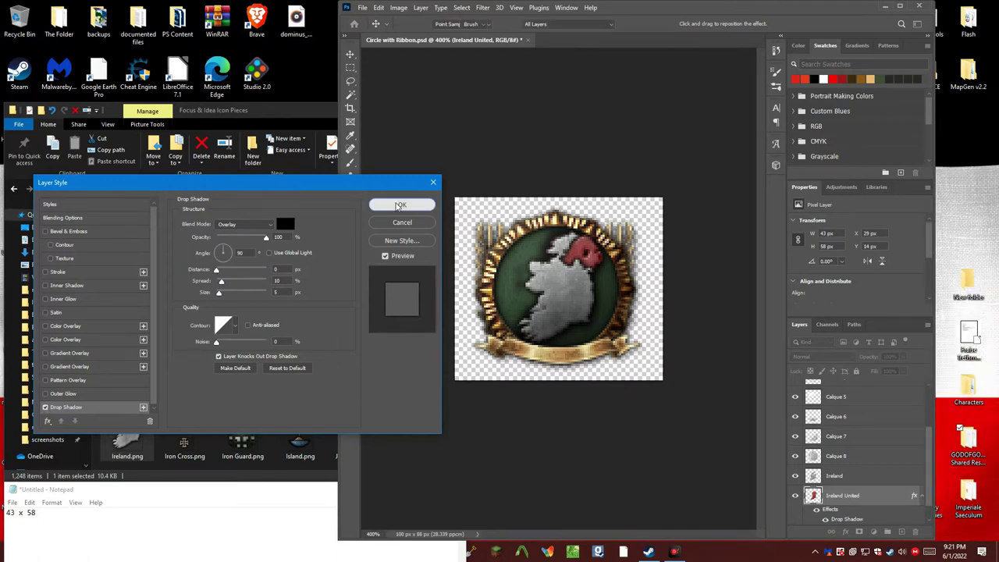
pyautogui.click(402, 205)
pyautogui.click(855, 478)
pyautogui.doubleClick(798, 471)
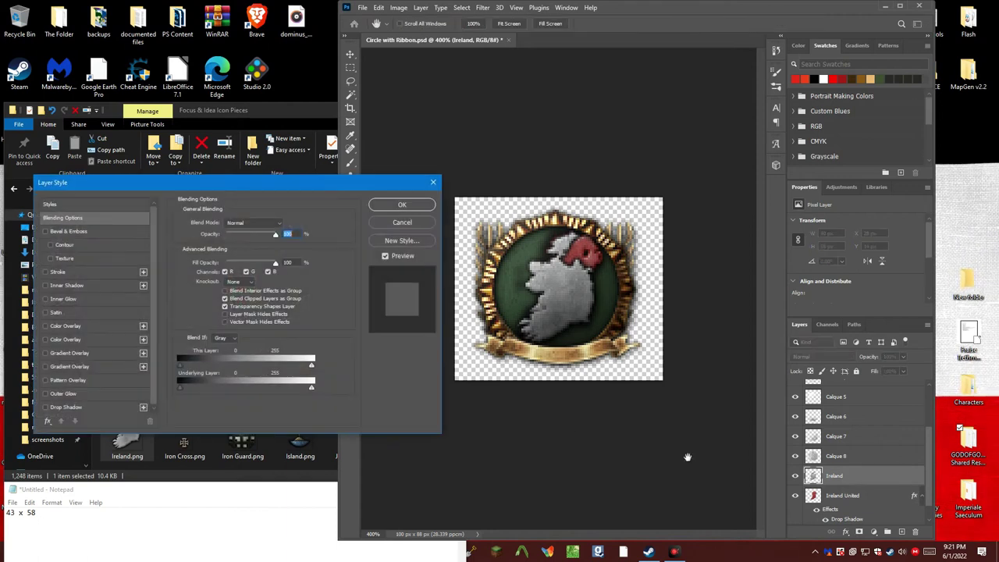
pyautogui.click(56, 409)
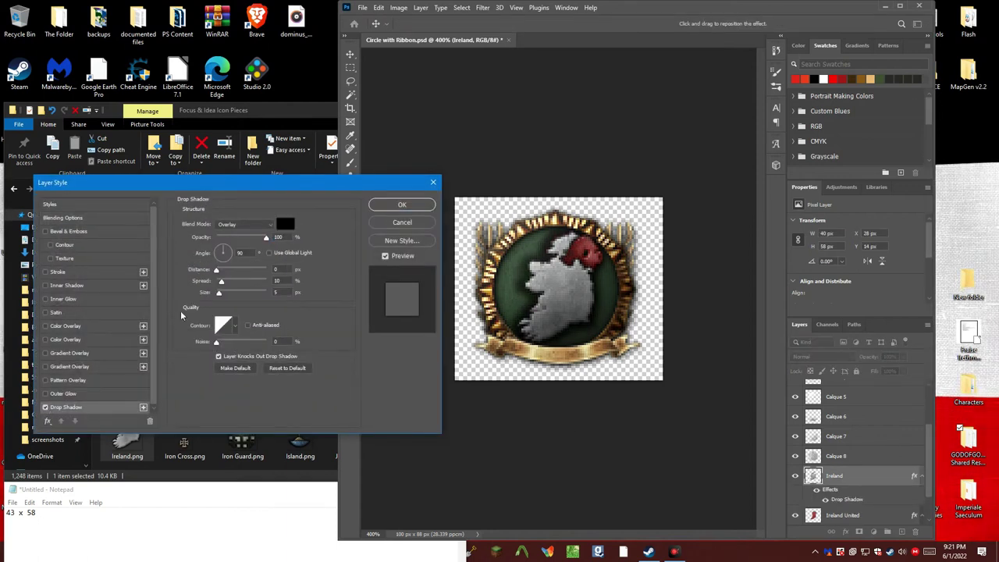
pyautogui.click(402, 205)
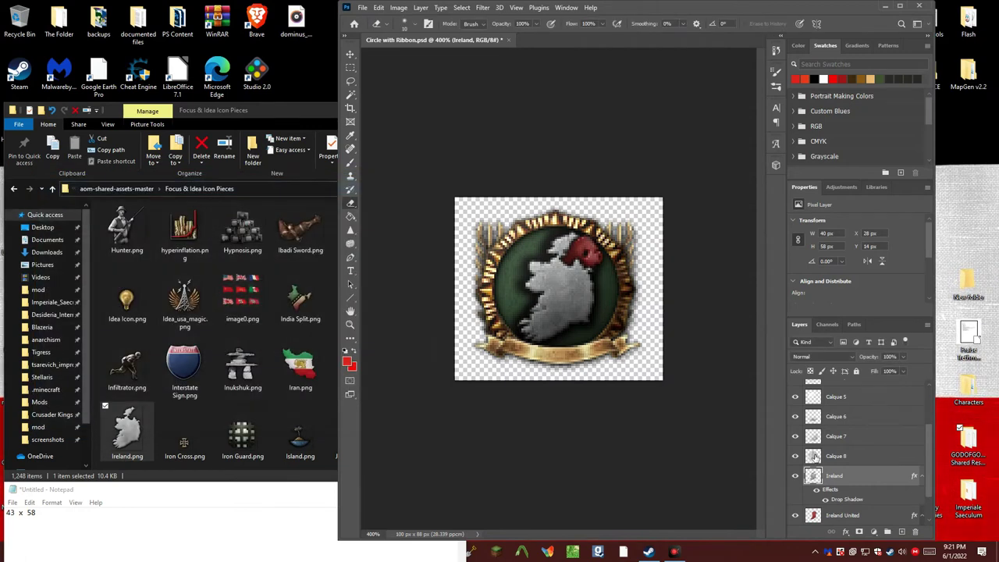
# Make sure Ireland United keeps its drop shadow, then erase a bit of the red patch's edge
pyautogui.scroll(-2, 820, 449)
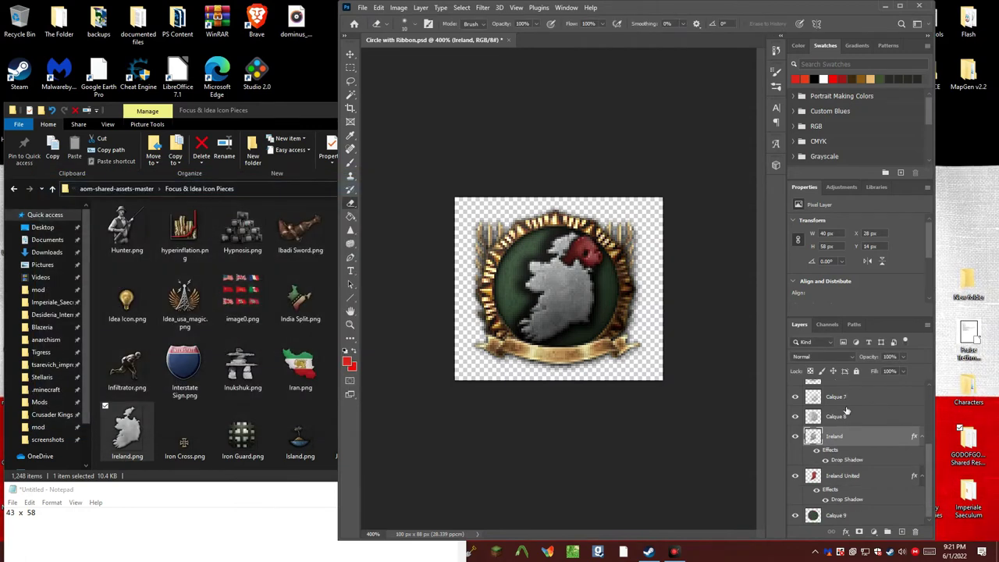
pyautogui.click(887, 477)
pyautogui.doubleClick(847, 499)
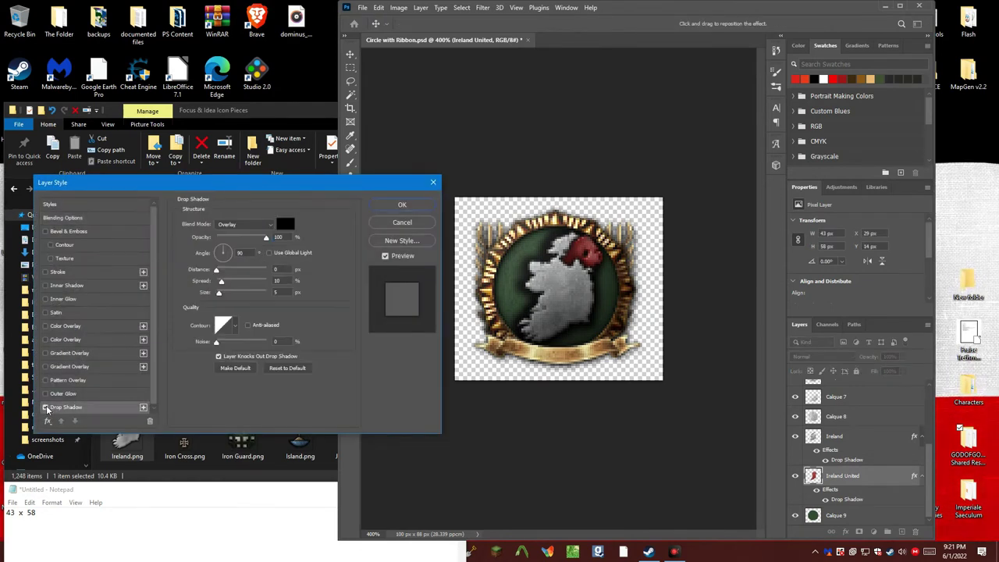
pyautogui.click(412, 205)
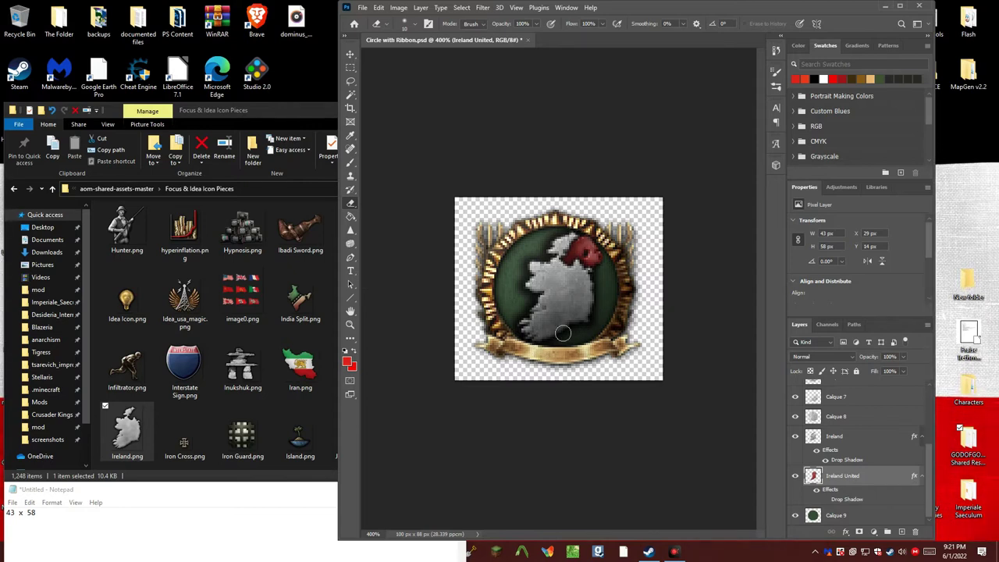
pyautogui.doubleClick(862, 475)
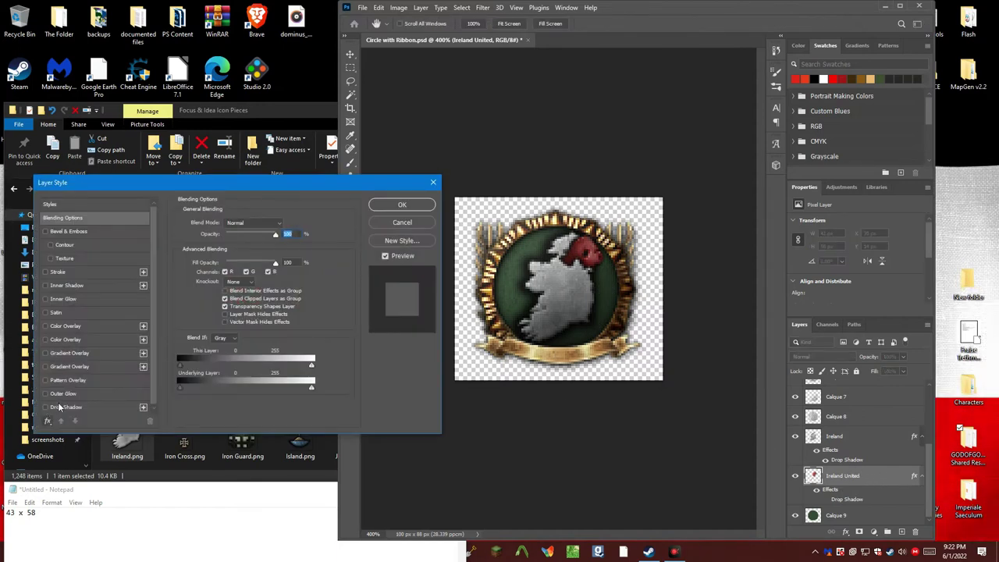
pyautogui.click(46, 408)
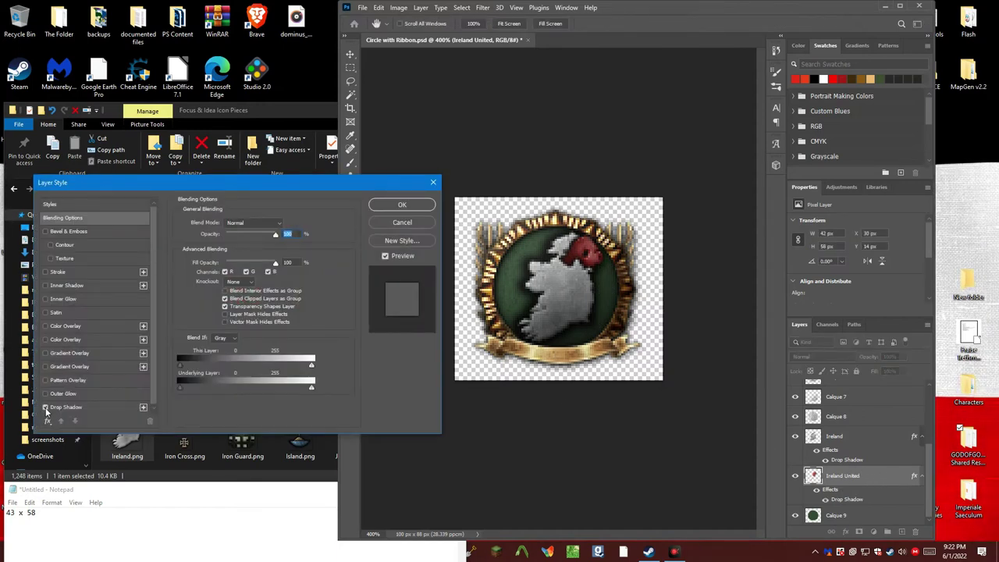
pyautogui.click(397, 206)
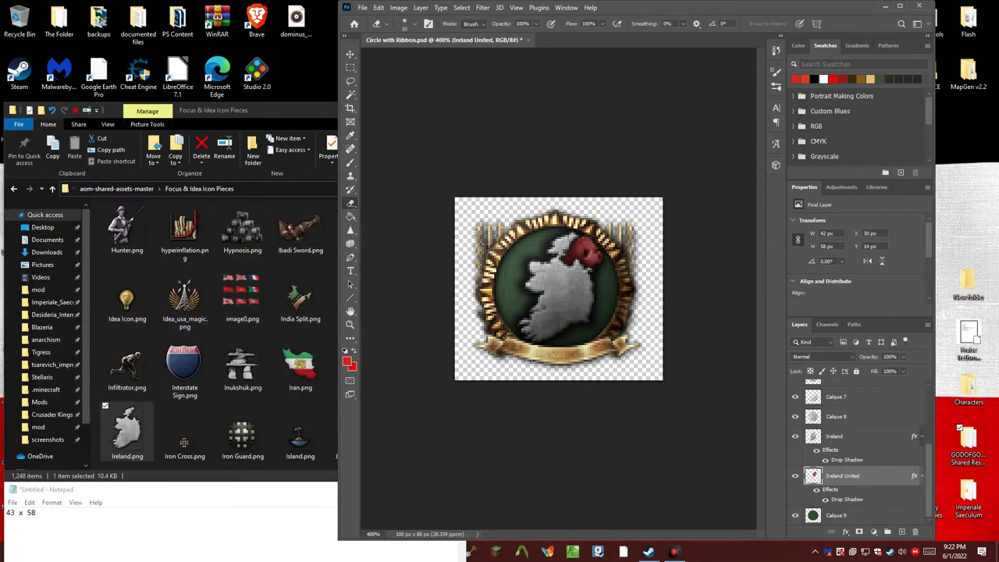
pyautogui.moveTo(569, 320); pyautogui.dragTo(595, 315)
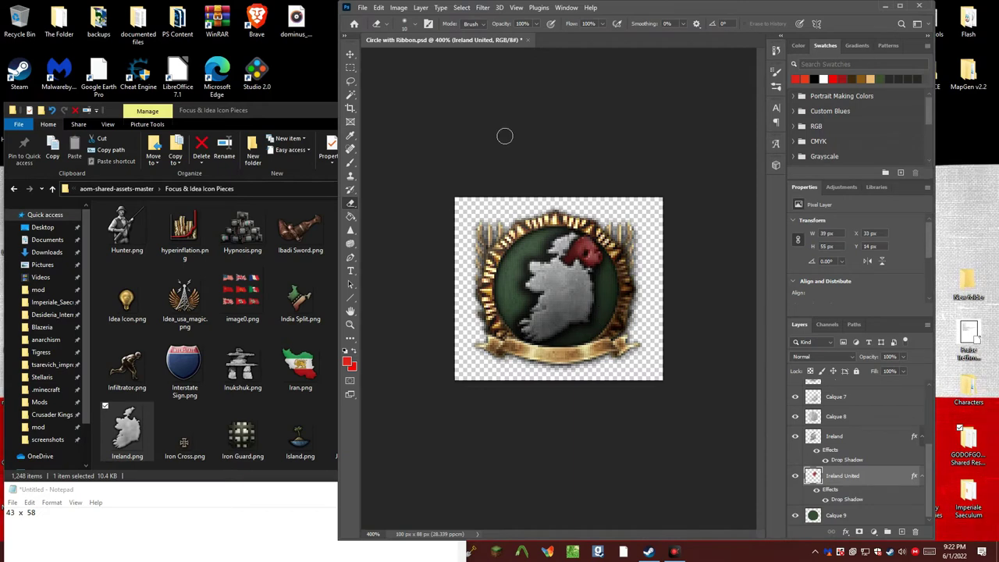
pyautogui.click(350, 324)
pyautogui.moveTo(476, 278)
pyautogui.mouseDown()
pyautogui.moveTo(453, 279)
pyautogui.moveTo(500, 277)
pyautogui.moveTo(487, 277)
pyautogui.mouseUp()
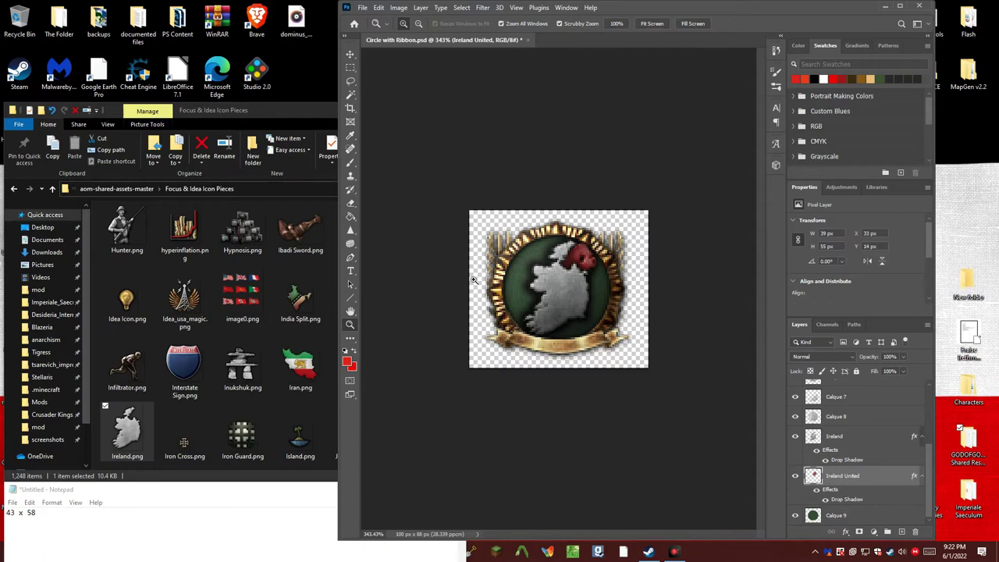
# Browse the Focus & Idea Icon Pieces folder and look at the Arrows in red icon
pyautogui.click(185, 374)
pyautogui.scroll(10, 193, 380)
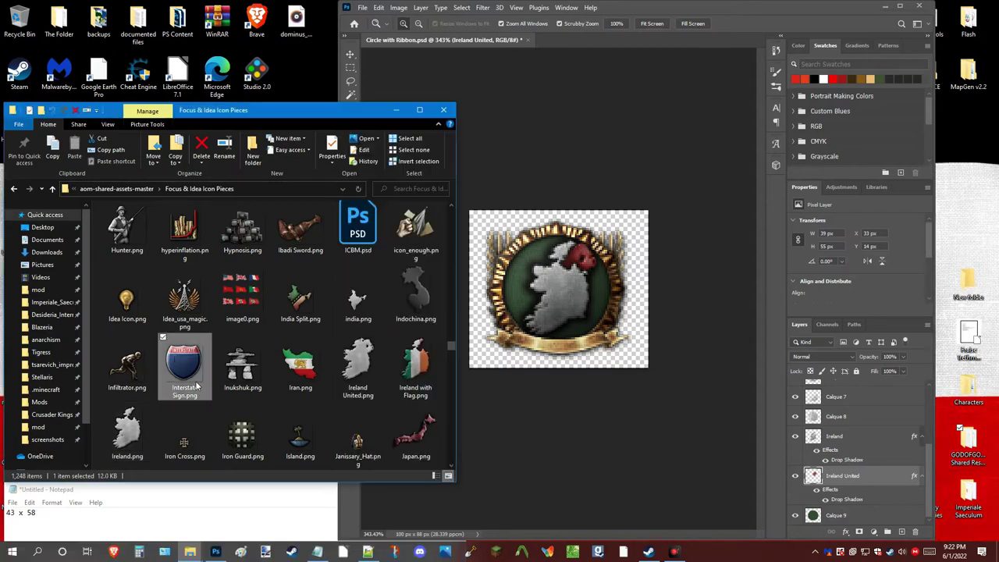
pyautogui.scroll(15, 193, 381)
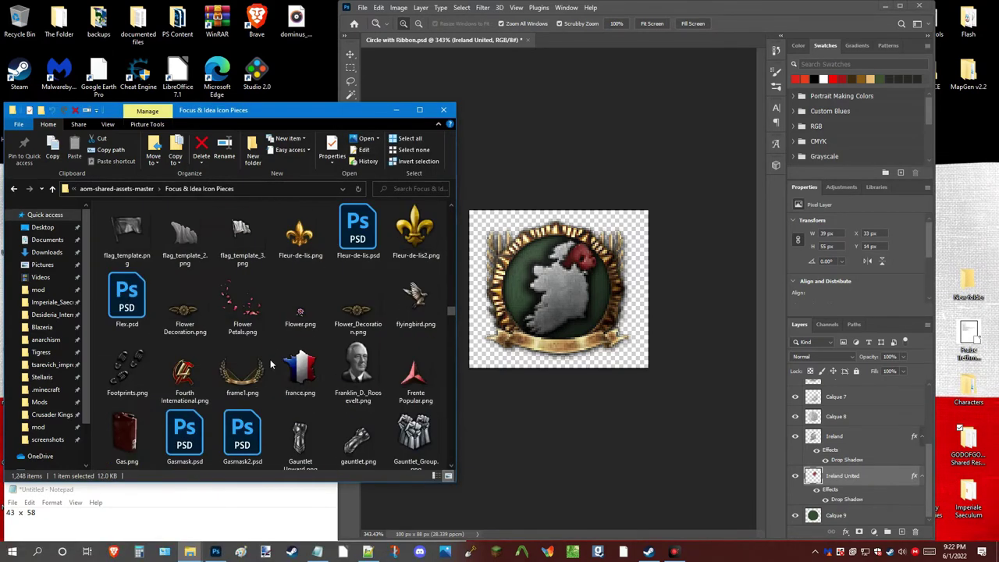
pyautogui.scroll(4, 316, 333)
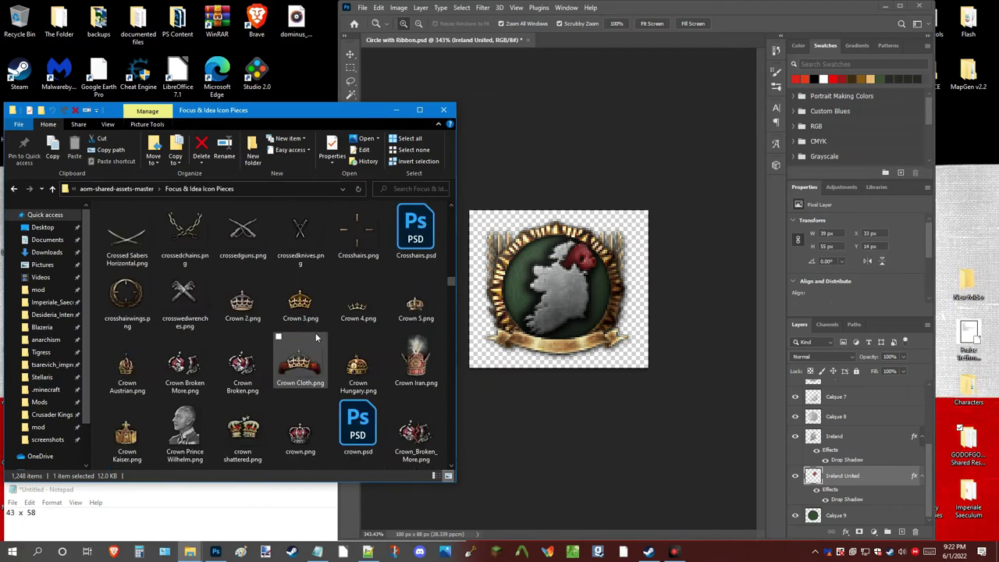
pyautogui.scroll(12, 316, 337)
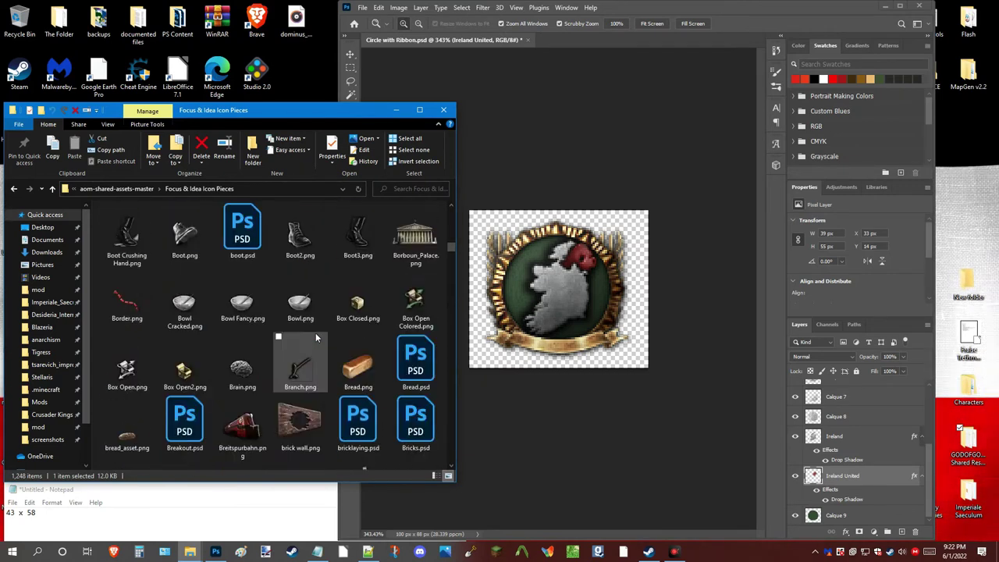
pyautogui.scroll(9, 316, 338)
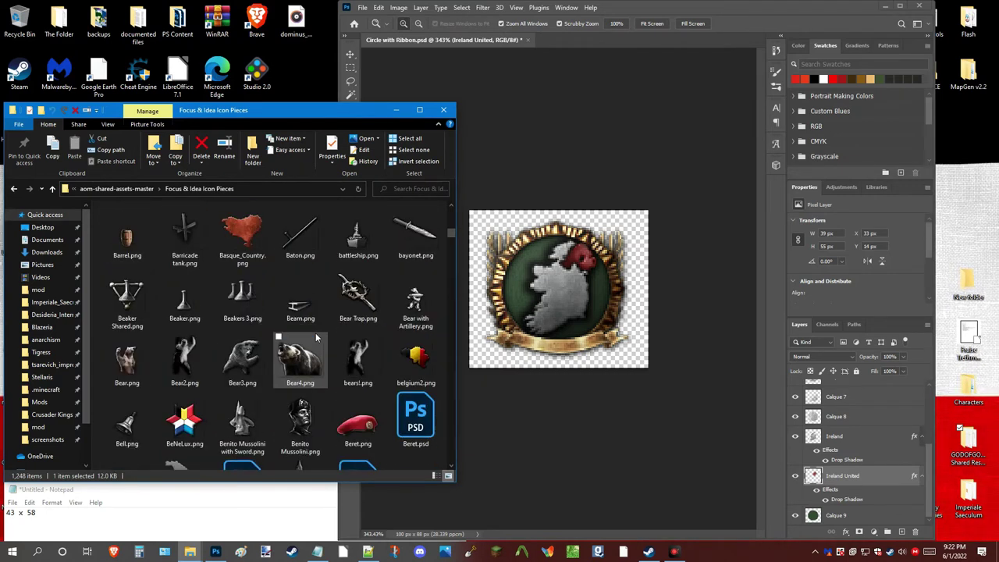
pyautogui.scroll(6, 317, 337)
pyautogui.scroll(3, 317, 337)
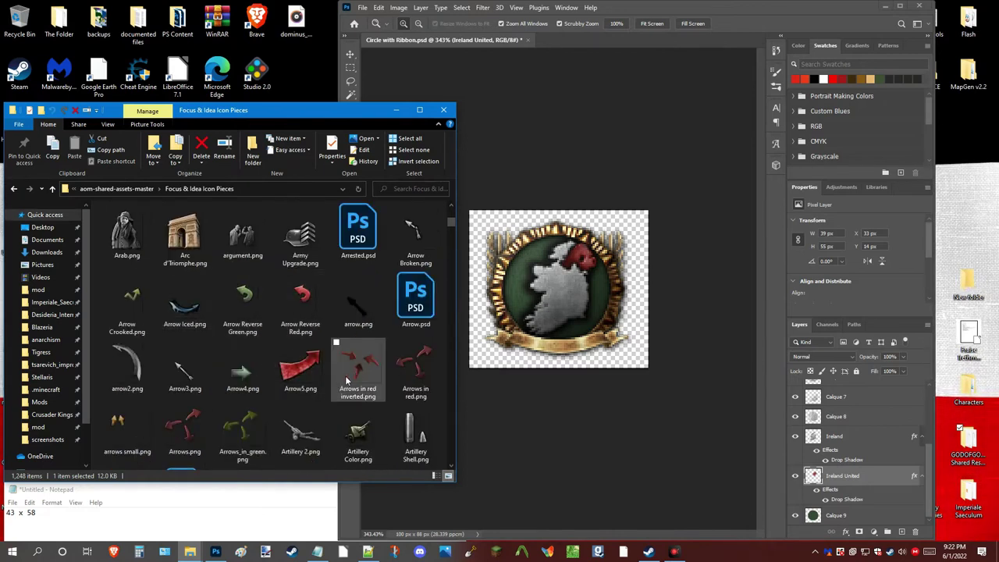
pyautogui.click(396, 370)
pyautogui.scroll(8, 378, 386)
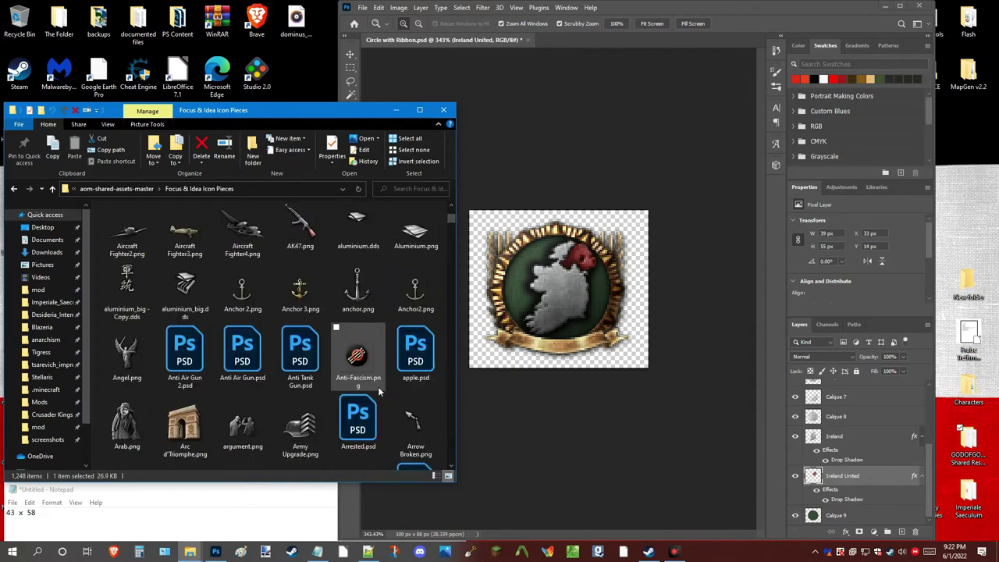
pyautogui.scroll(-8, 371, 394)
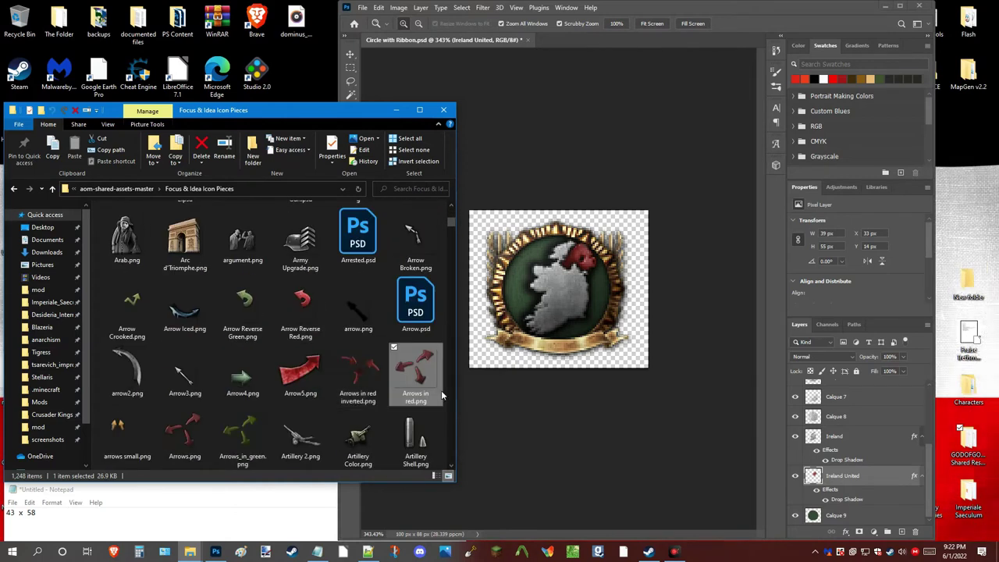
pyautogui.click(329, 371)
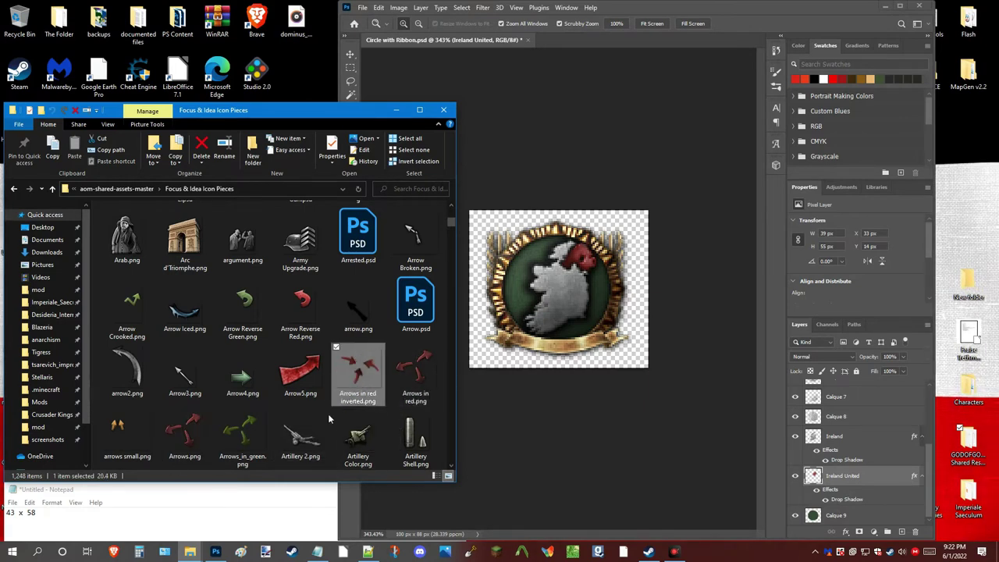
pyautogui.scroll(-3, 328, 414)
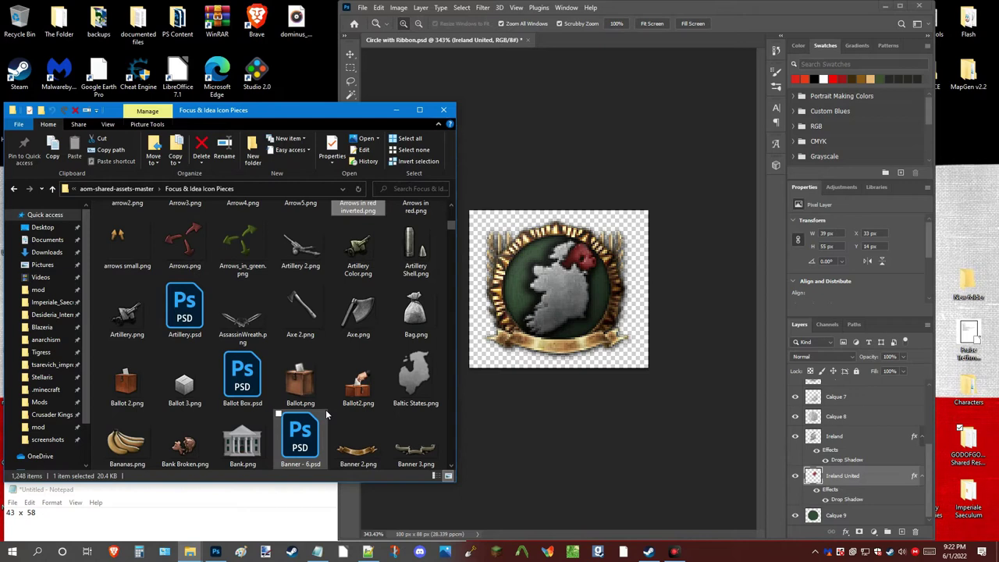
pyautogui.scroll(3, 326, 414)
# Place Arrows in red inverted.png onto the canvas and move its layer to the top
pyautogui.moveTo(361, 374); pyautogui.dragTo(526, 296)
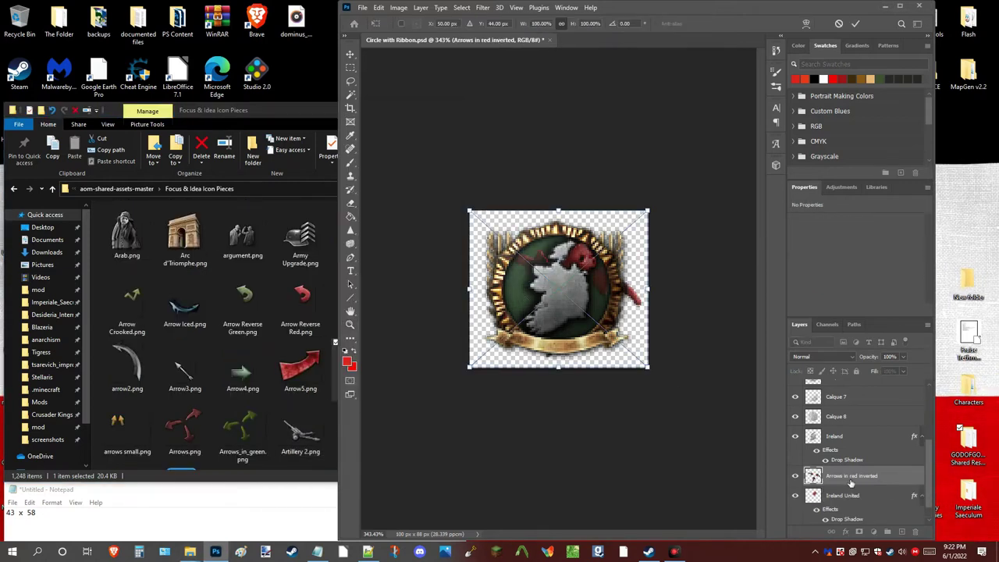
pyautogui.moveTo(851, 484); pyautogui.dragTo(849, 437)
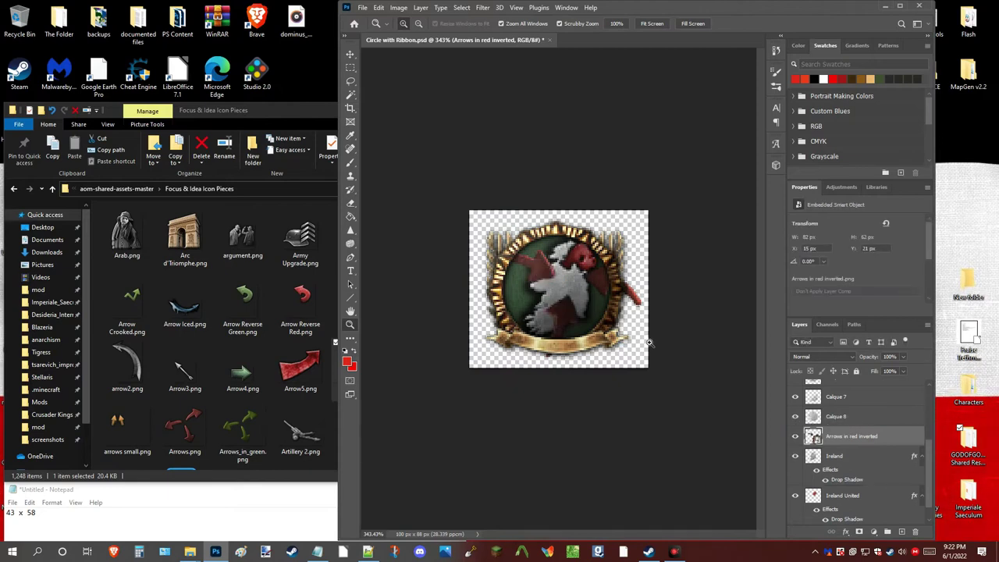
pyautogui.hotkey('ctrl', 't')
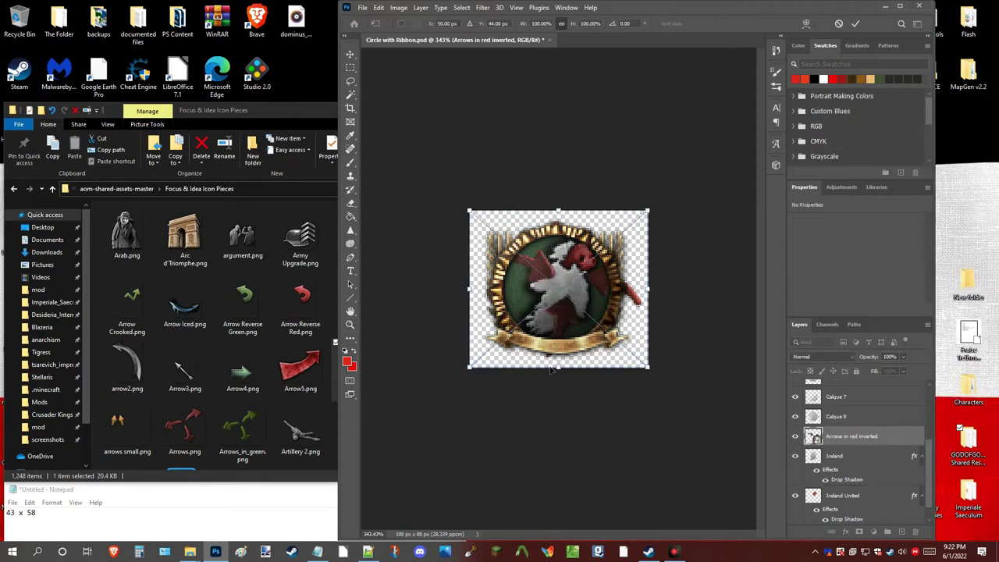
pyautogui.moveTo(859, 440); pyautogui.dragTo(873, 388)
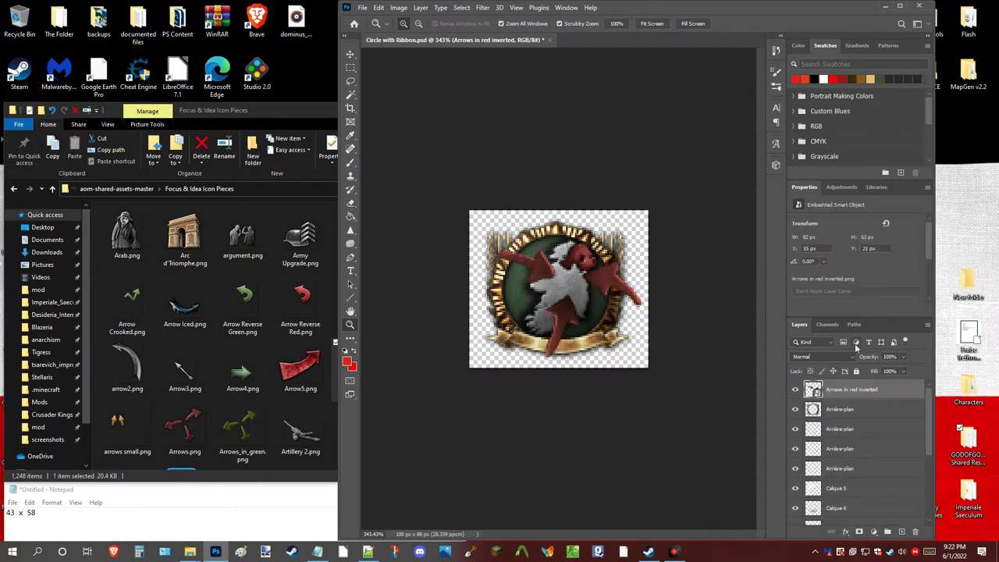
# Scale the arrows to 43 x 45 px and rotate them 27.69° over northeastern Ireland
pyautogui.hotkey('ctrl', 't')
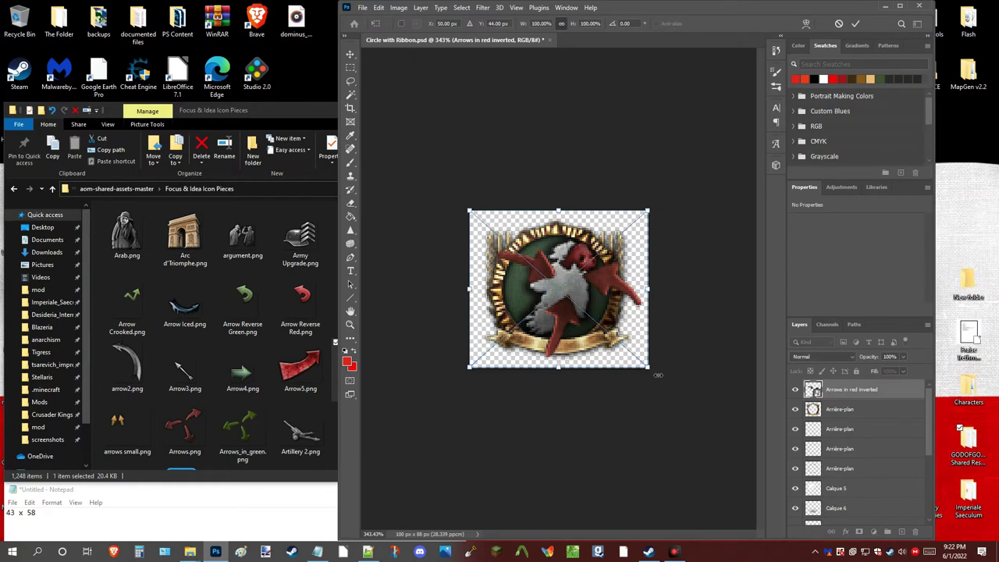
pyautogui.moveTo(659, 376); pyautogui.dragTo(623, 364)
pyautogui.moveTo(562, 312); pyautogui.dragTo(602, 294)
pyautogui.moveTo(644, 268); pyautogui.dragTo(647, 250)
pyautogui.moveTo(652, 204); pyautogui.dragTo(676, 244)
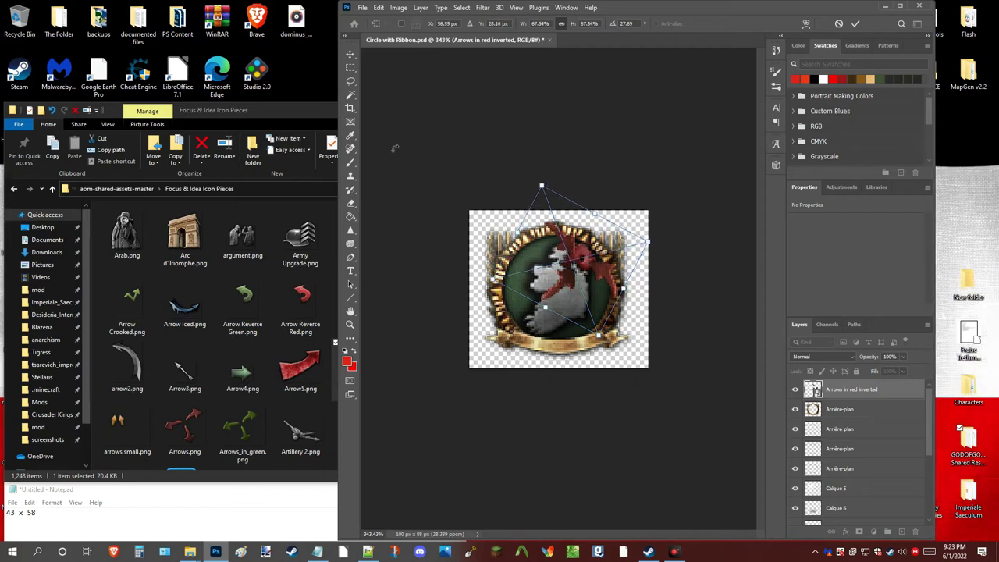
pyautogui.click(350, 69)
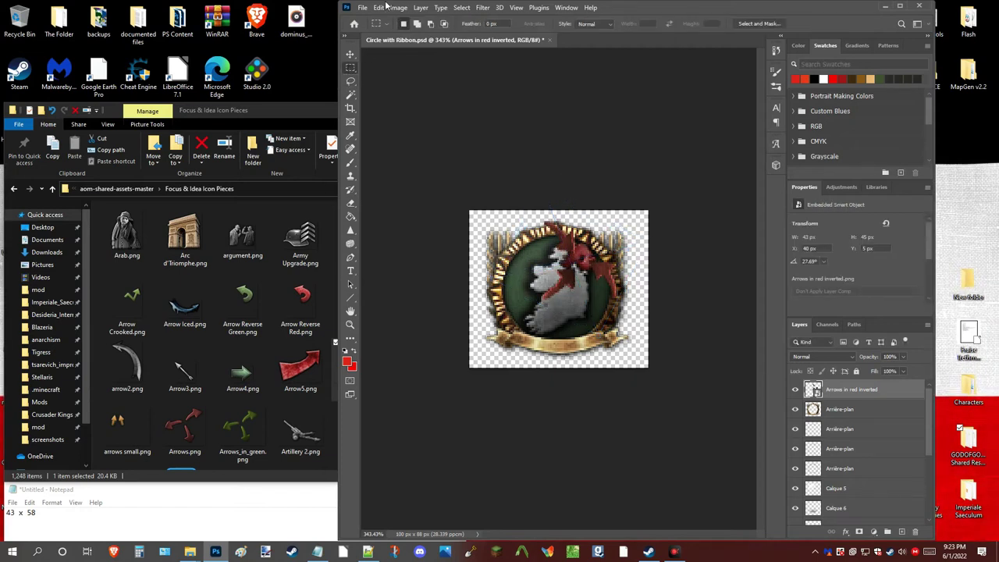
# Convert the arrows layer to black and white
pyautogui.click(400, 8)
pyautogui.moveTo(410, 32)
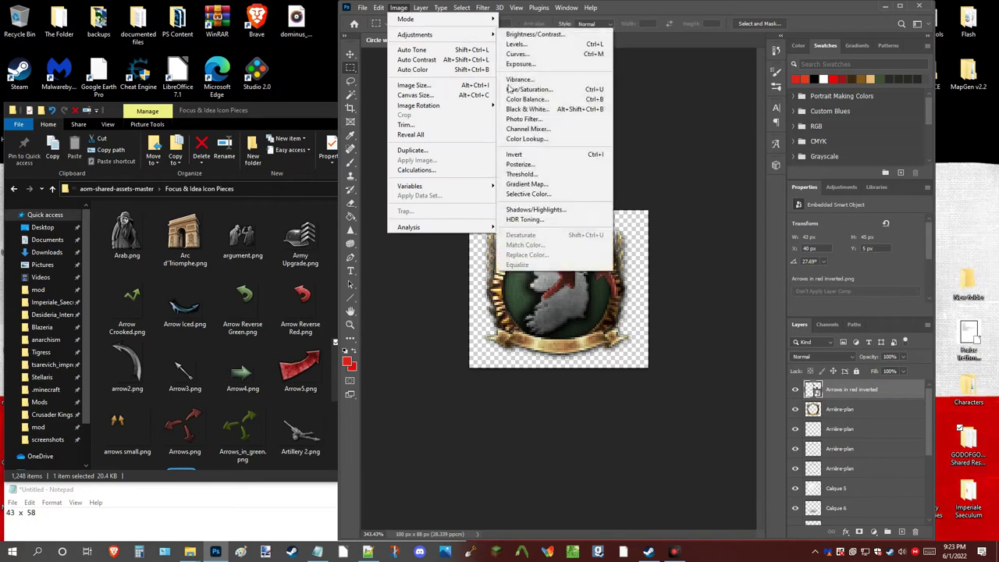
pyautogui.click(545, 109)
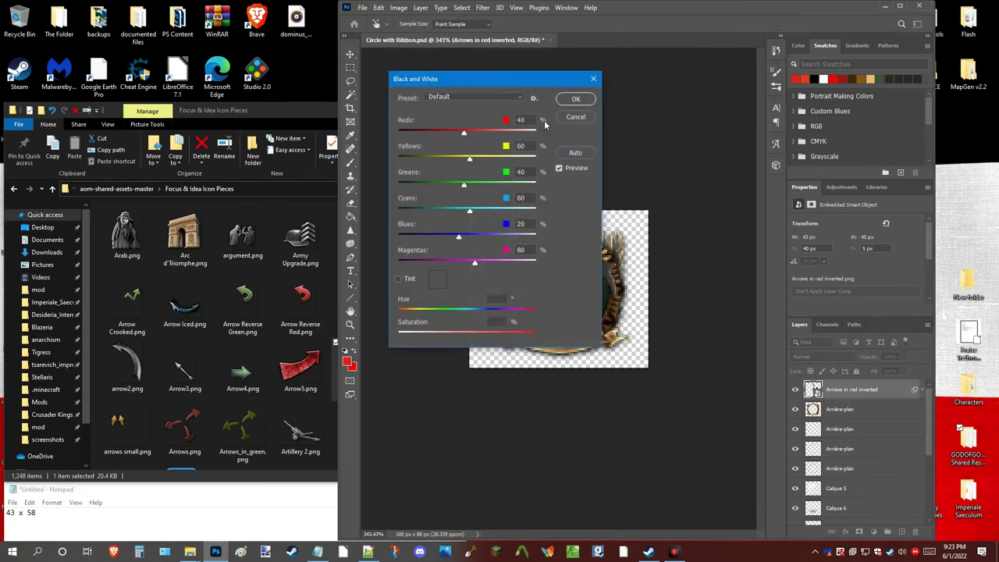
pyautogui.click(574, 99)
# Apply Color Balance to the arrows with Cyan-Red +50 and Yellow-Blue -100
pyautogui.click(399, 7)
pyautogui.moveTo(423, 36)
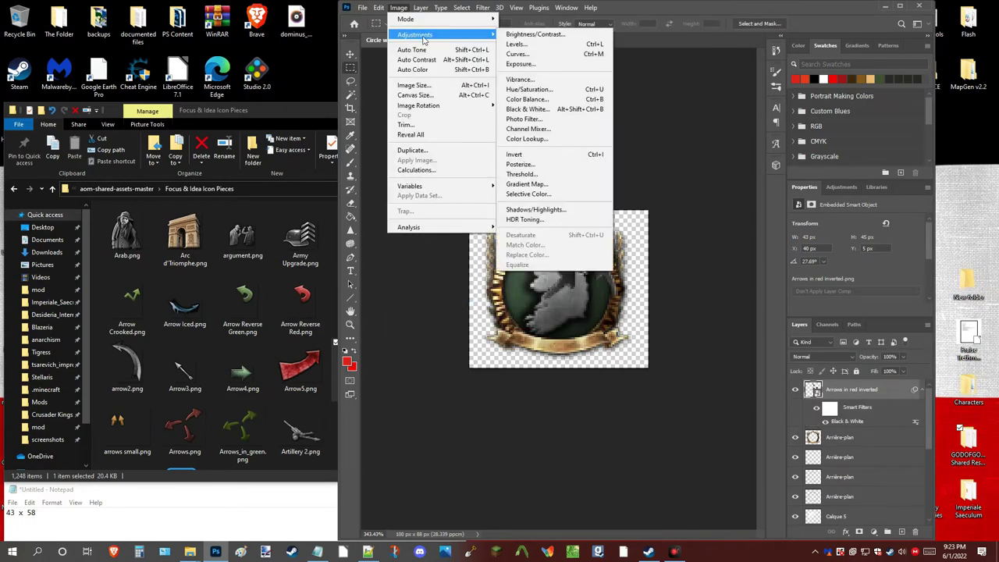
pyautogui.click(548, 100)
pyautogui.moveTo(471, 122); pyautogui.dragTo(287, 90)
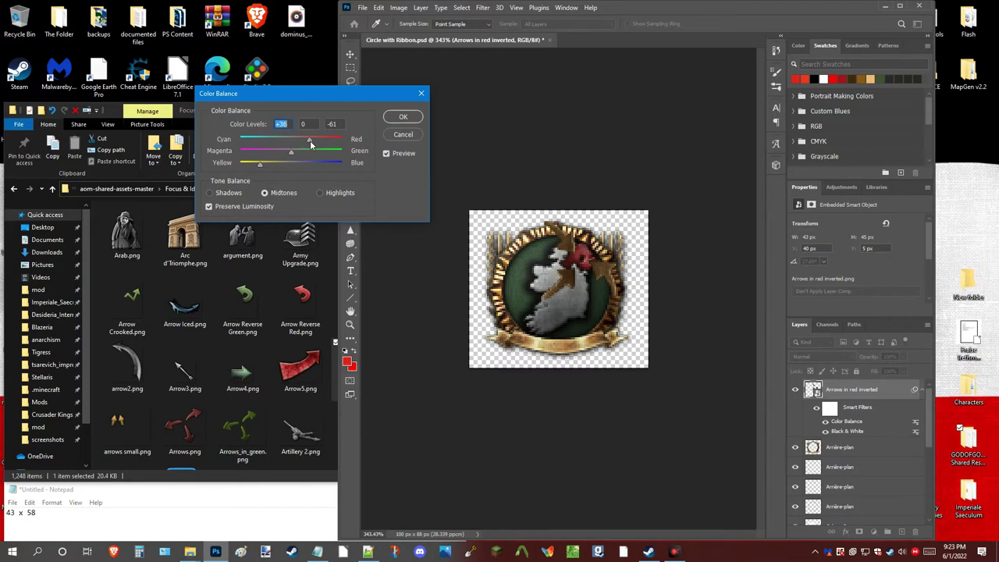
pyautogui.moveTo(310, 140); pyautogui.dragTo(305, 141)
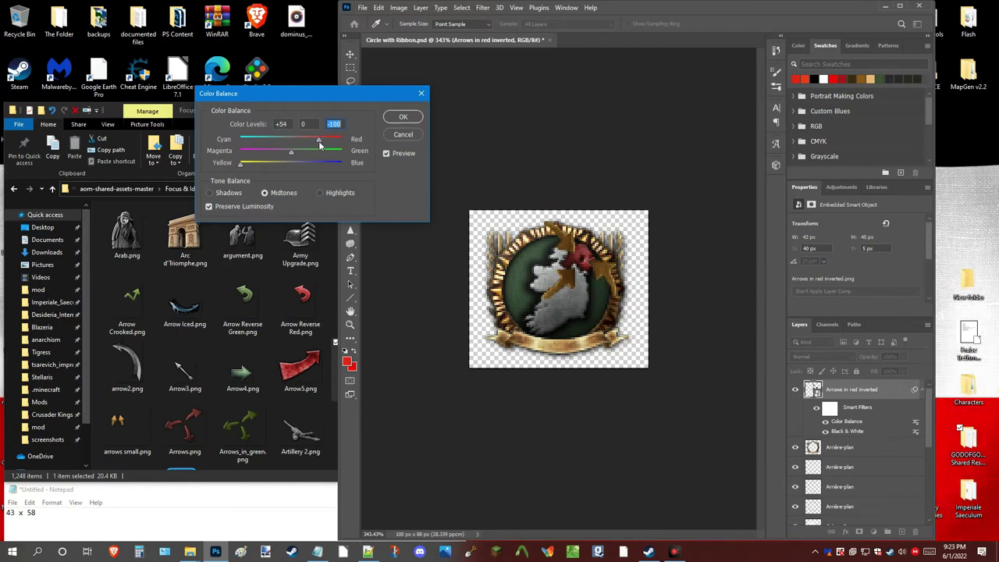
pyautogui.moveTo(319, 140); pyautogui.dragTo(321, 142)
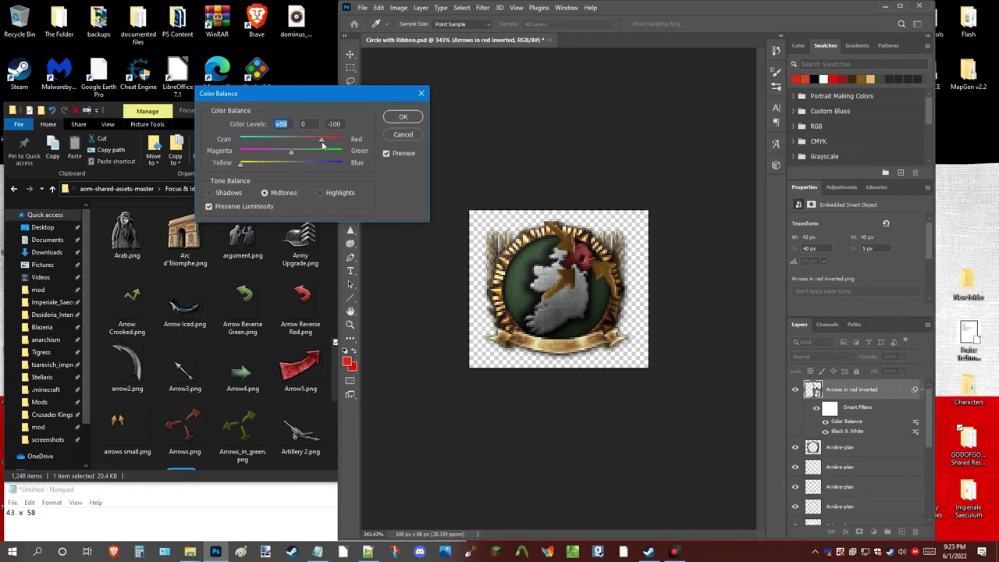
pyautogui.click(398, 122)
pyautogui.press('z')
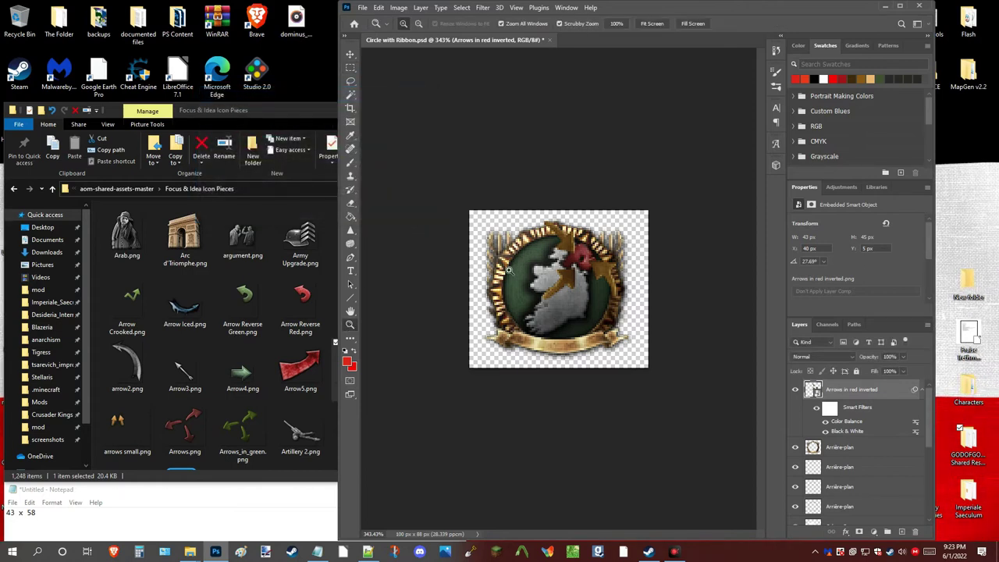
pyautogui.moveTo(509, 271)
pyautogui.mouseDown()
pyautogui.moveTo(456, 272)
pyautogui.moveTo(502, 286)
pyautogui.mouseUp()
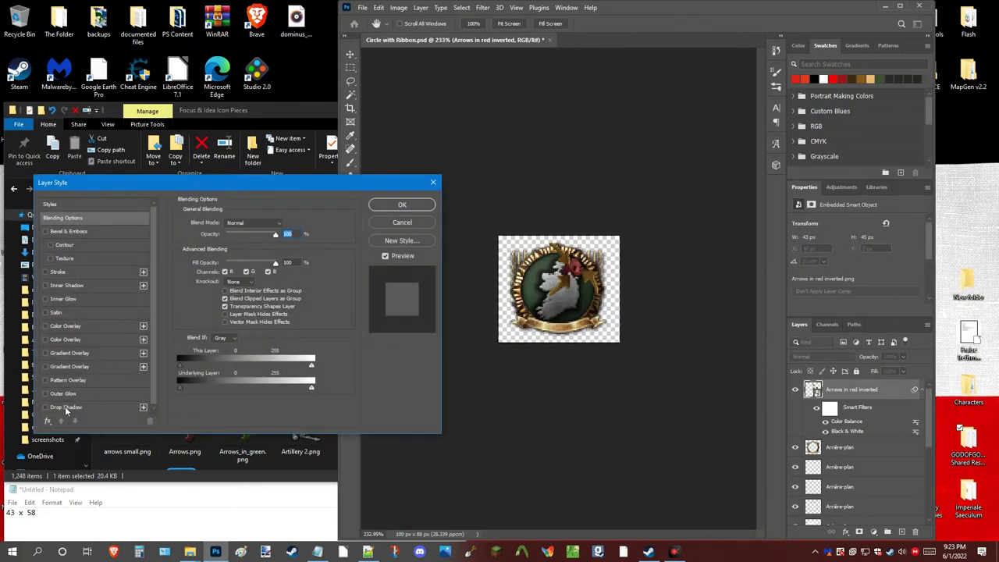
# Give the arrows layer an Overlay drop shadow: 100% opacity, size 5 px, spread 6
pyautogui.click(65, 406)
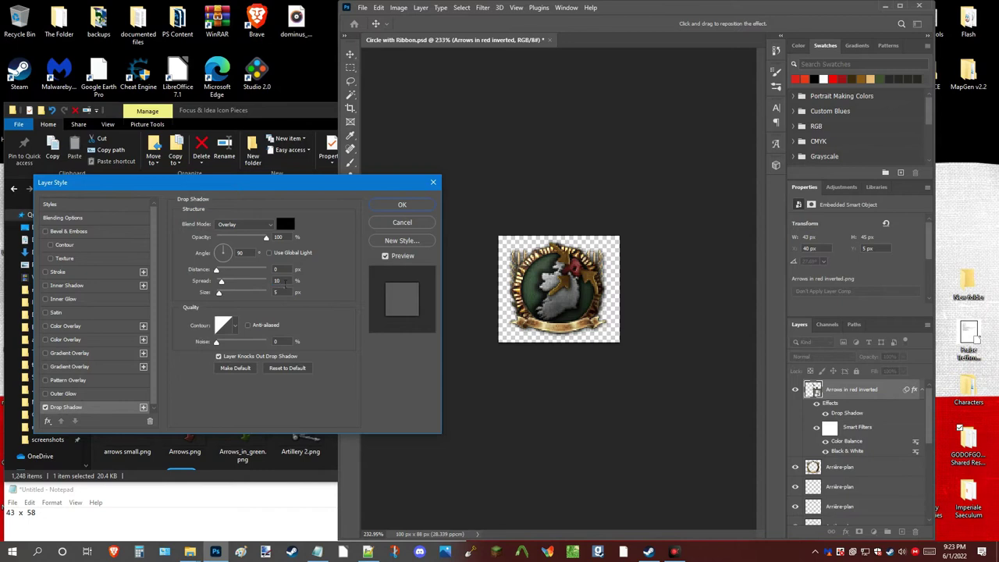
pyautogui.click(286, 284)
pyautogui.scroll(-4, 286, 284)
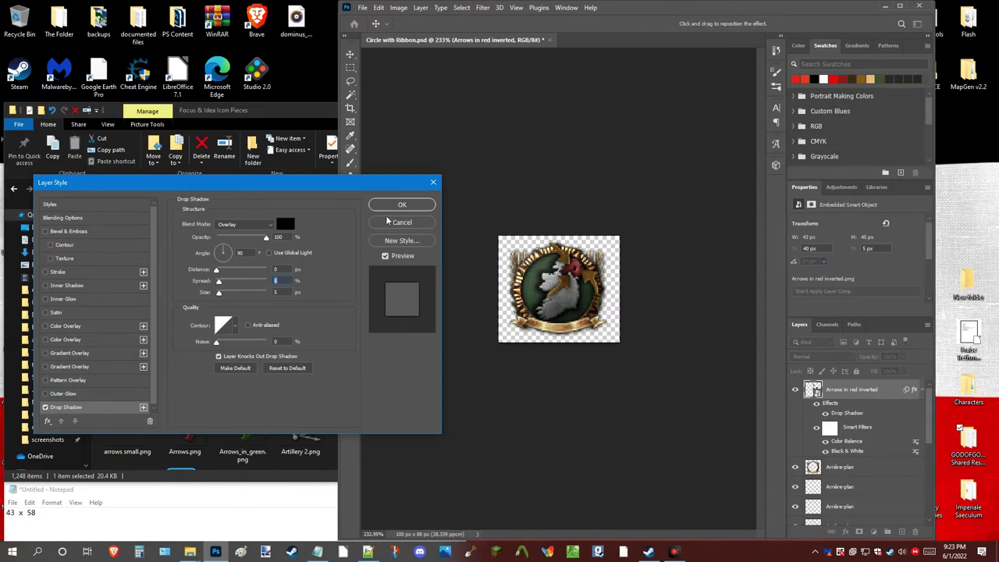
pyautogui.press('z')
pyautogui.press('Return')
pyautogui.moveTo(563, 282); pyautogui.dragTo(593, 362)
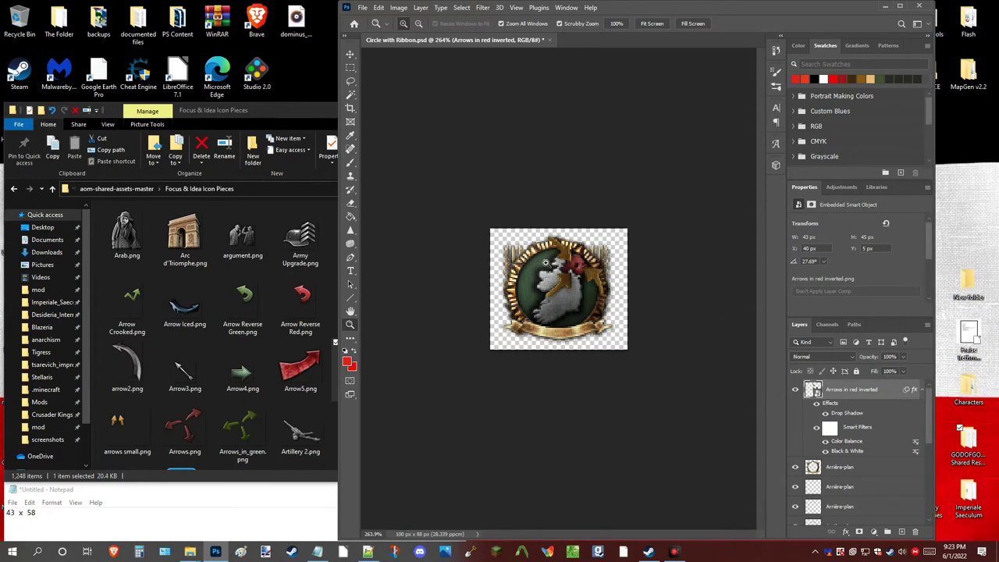
# Quick Export the icon as a PNG named Give Back Belfast to the Desktop
pyautogui.click(363, 8)
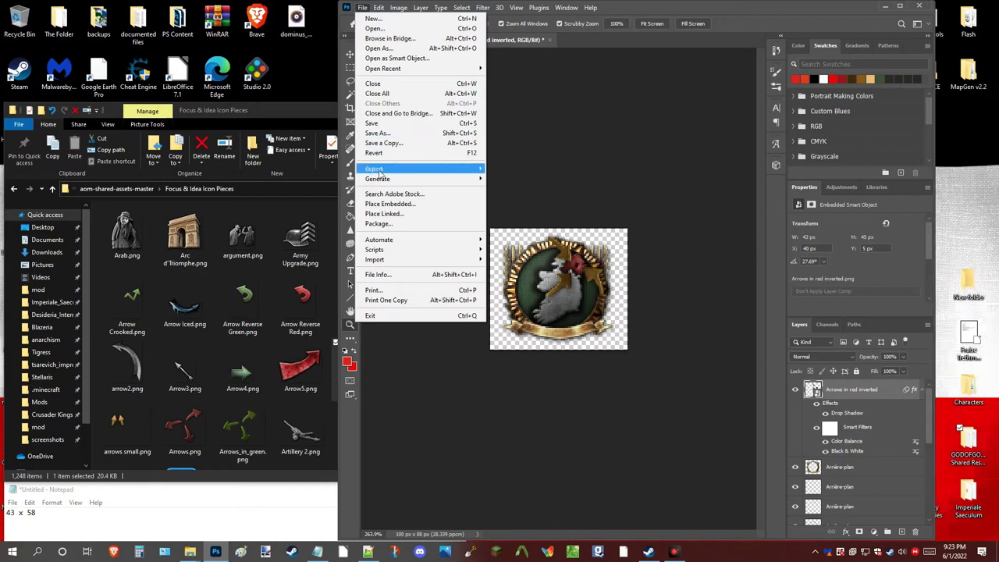
pyautogui.moveTo(415, 169)
pyautogui.click(520, 170)
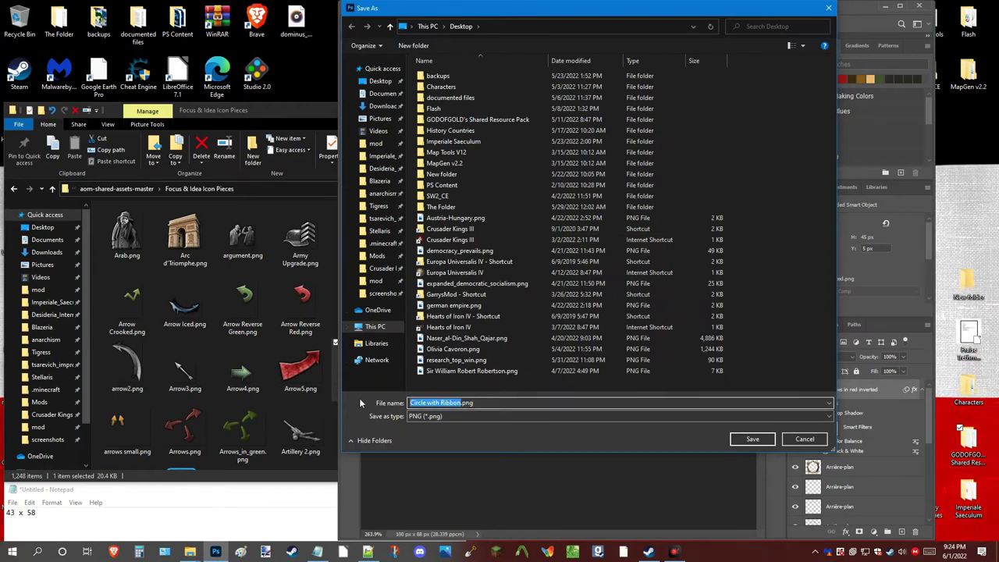
pyautogui.write('G')
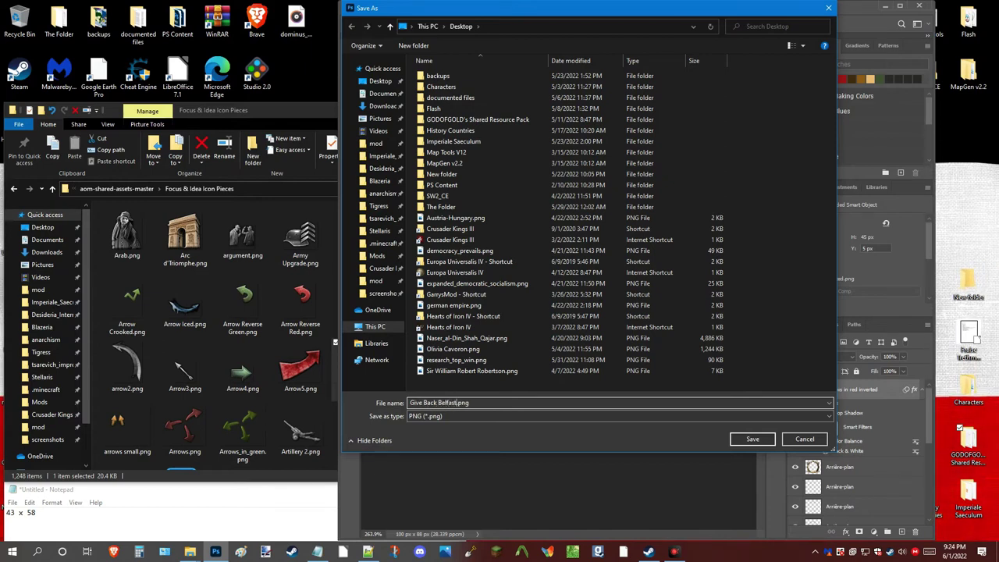
pyautogui.write('ive Back Belfast')
pyautogui.click(752, 439)
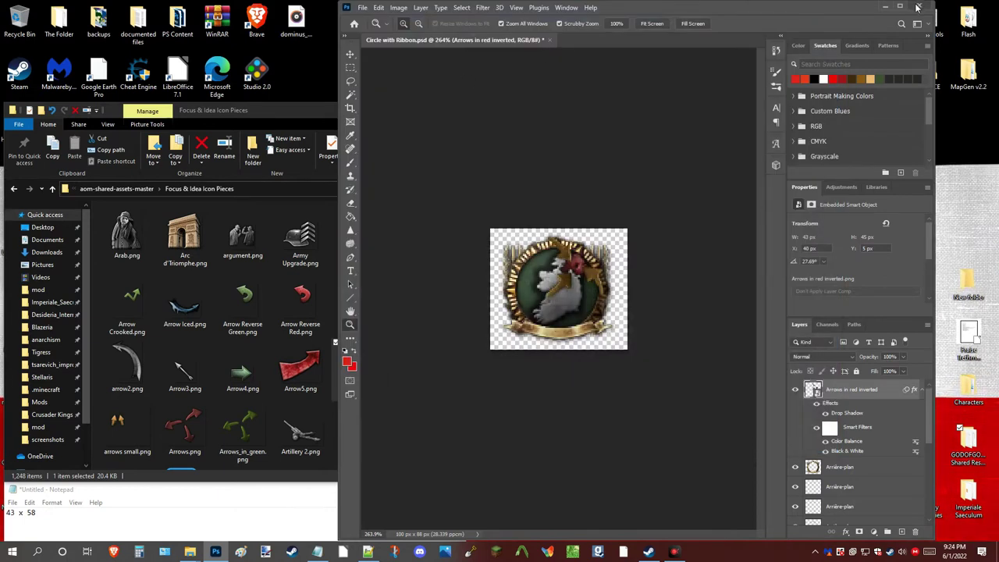
# Save the project as Give Back Belfast.psd on the Desktop and minimise Photoshop
pyautogui.click(363, 8)
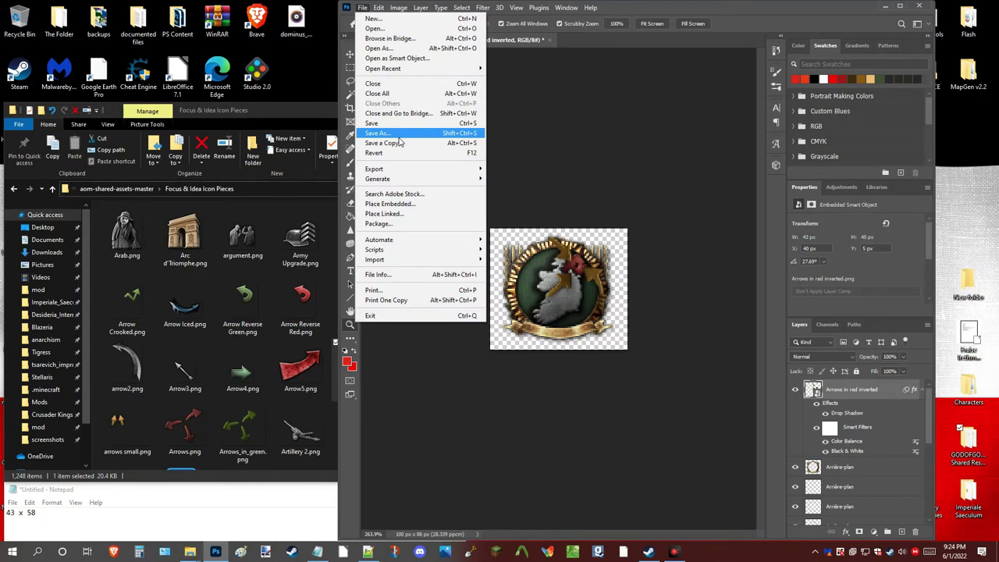
pyautogui.click(395, 134)
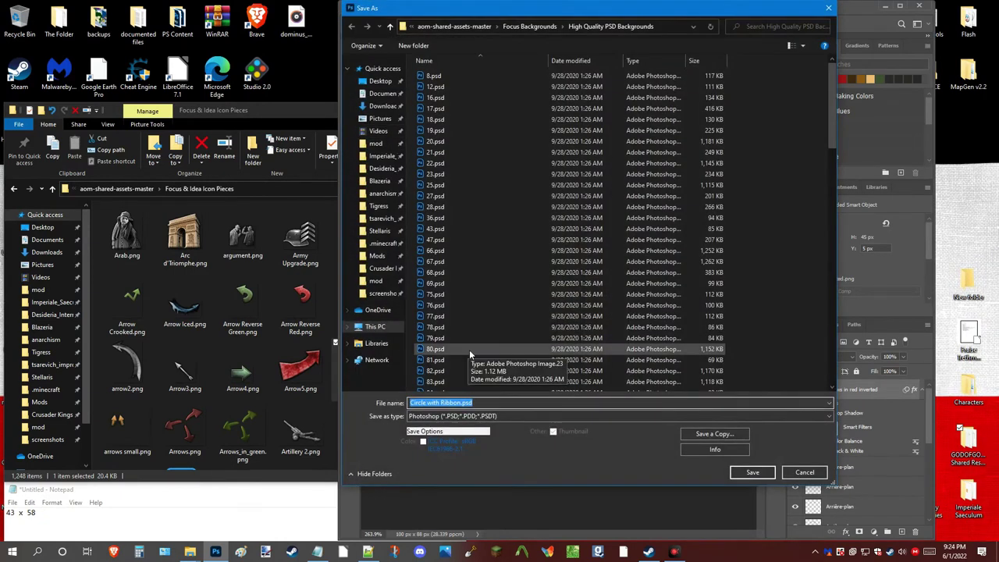
pyautogui.scroll(-5, 469, 349)
pyautogui.click(380, 82)
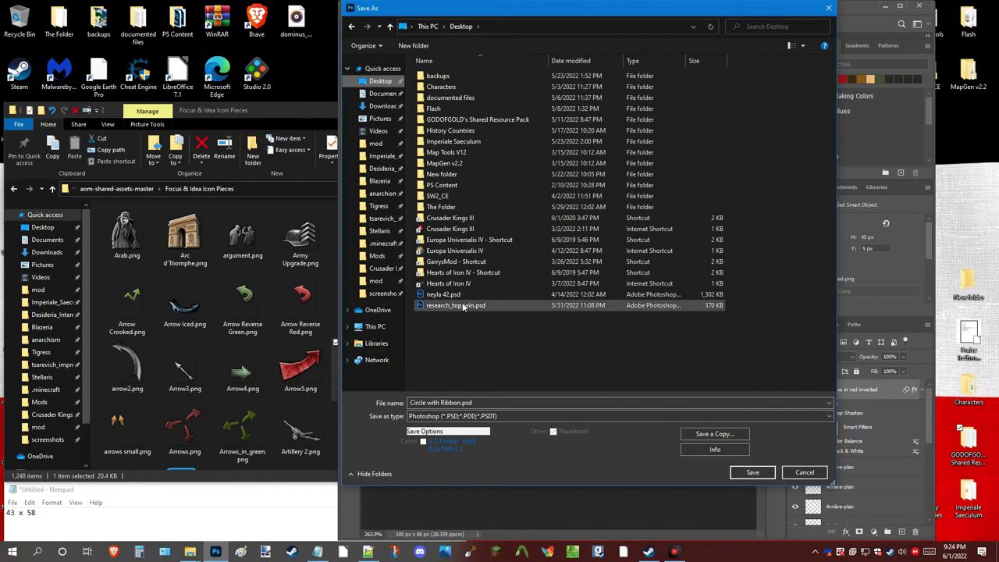
pyautogui.write('Gi')
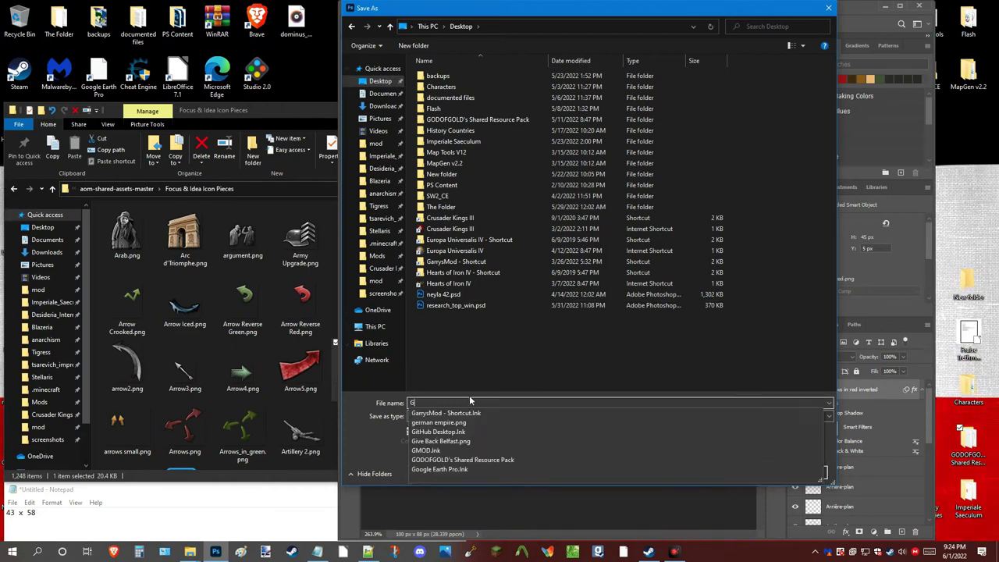
pyautogui.click(466, 423)
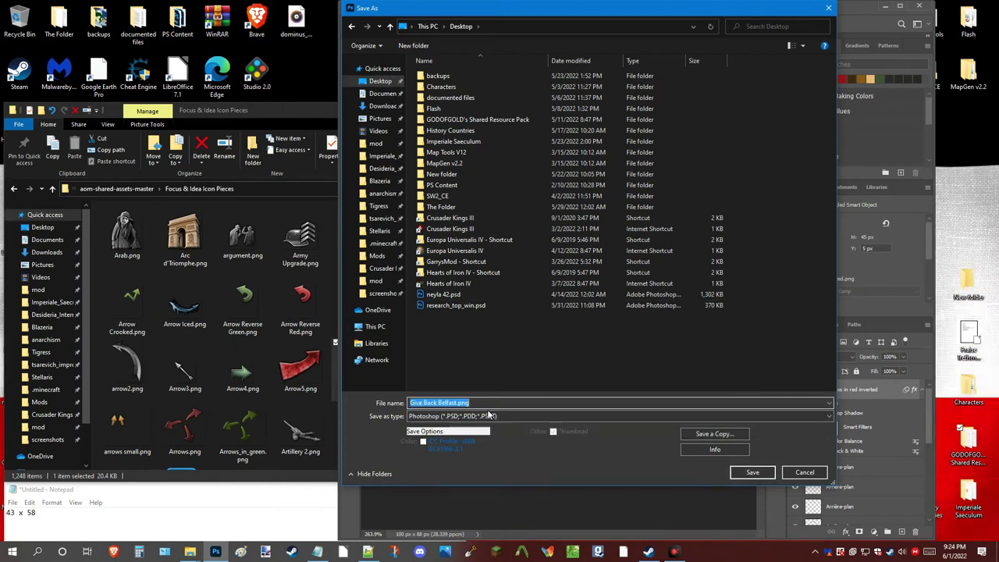
pyautogui.press('BackSpace')
pyautogui.press('BackSpace')
pyautogui.press('BackSpace')
pyautogui.press('BackSpace')
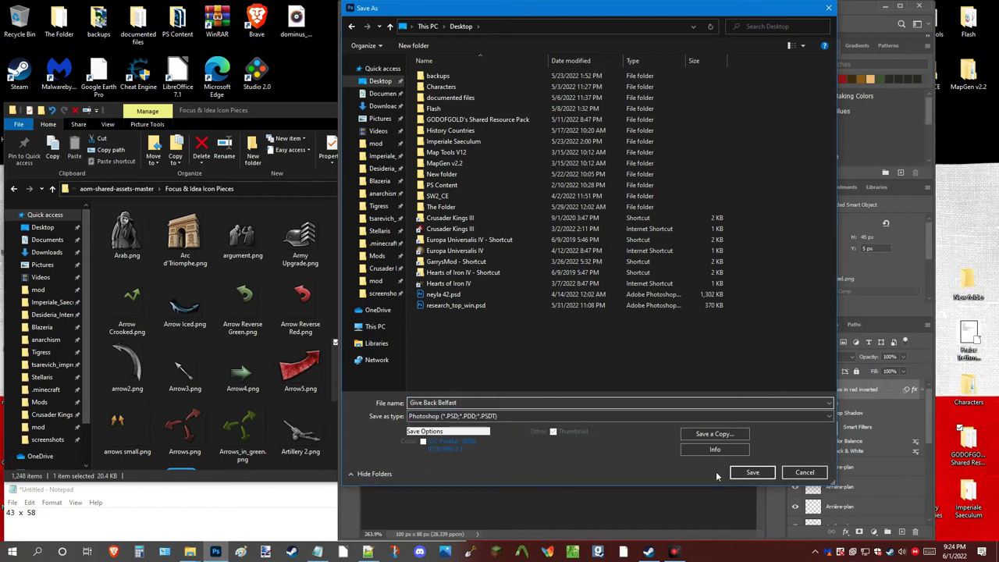
pyautogui.click(750, 473)
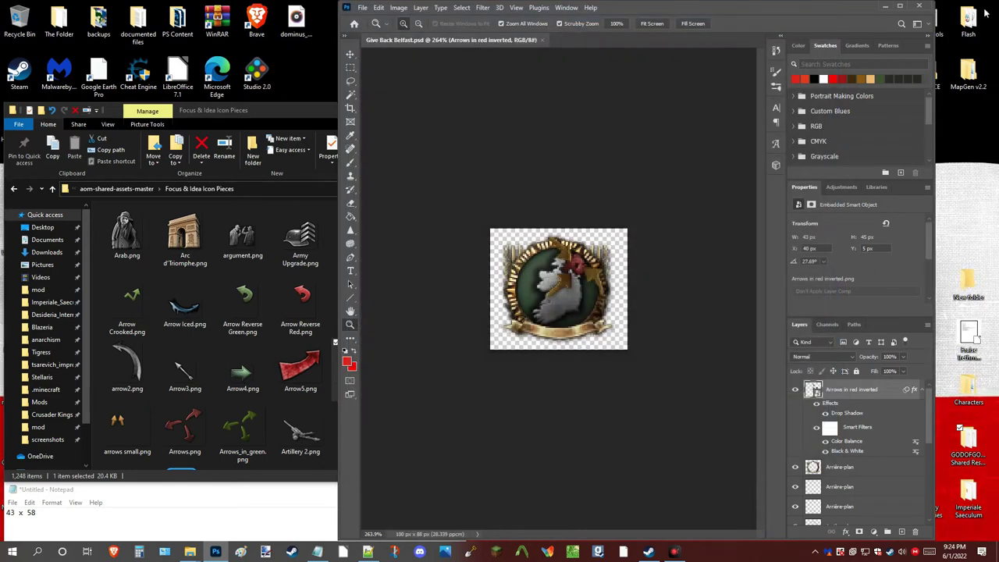
pyautogui.click(888, 7)
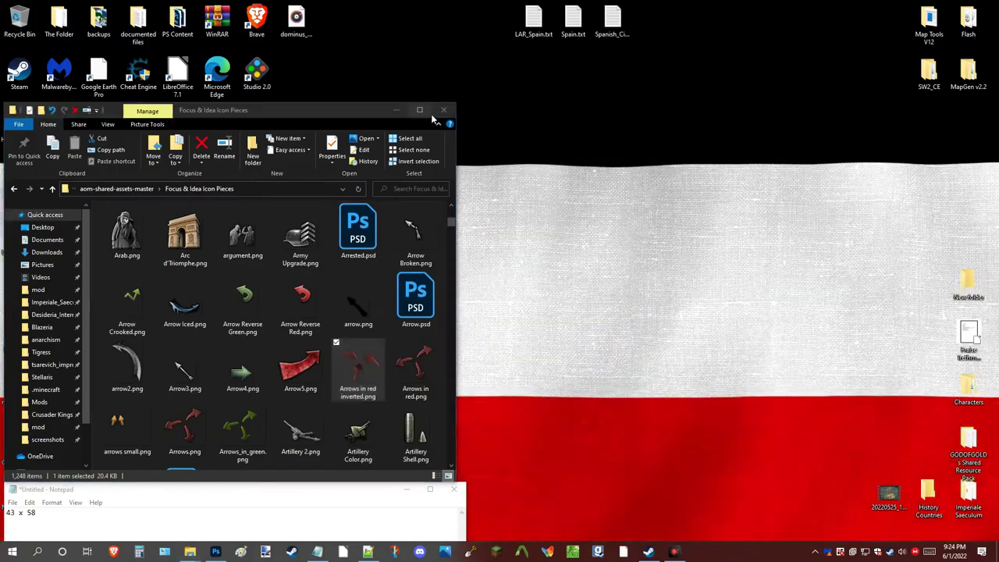
pyautogui.moveTo(393, 117); pyautogui.dragTo(509, 50)
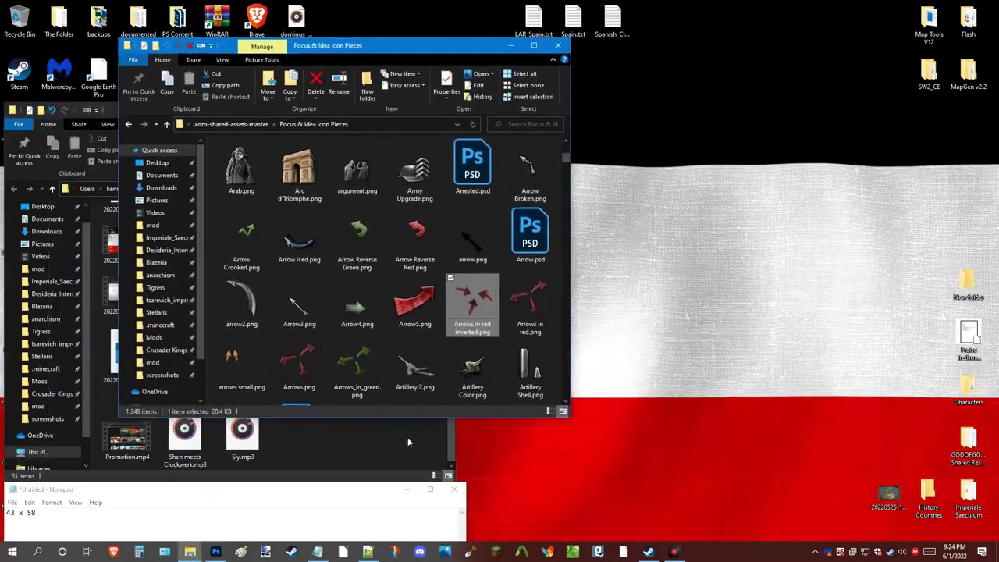
# Tidy the desktop windows and icons, and close Notepad without saving its notes
pyautogui.click(449, 133)
pyautogui.click(443, 110)
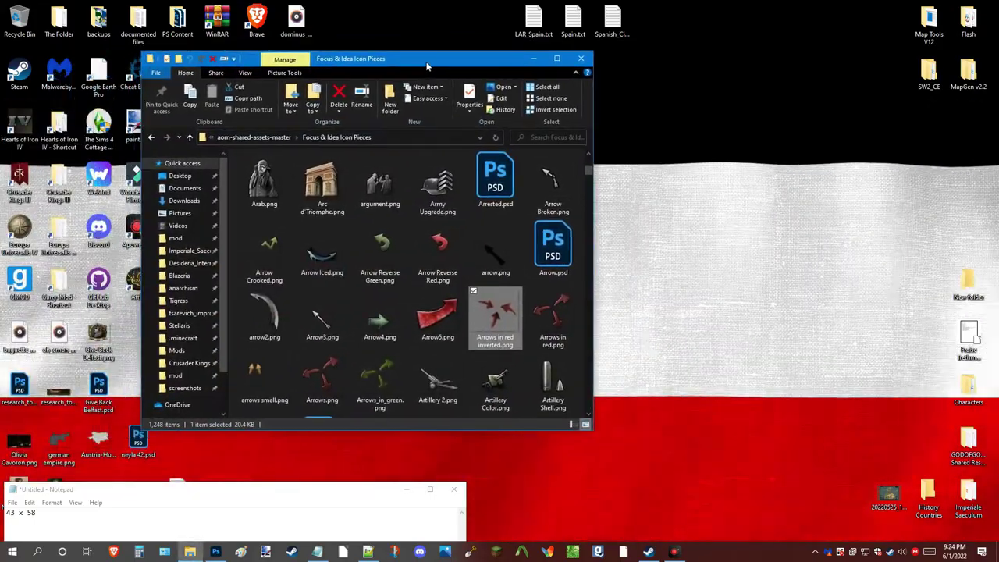
pyautogui.moveTo(402, 49); pyautogui.dragTo(533, 44)
pyautogui.click(99, 337)
pyautogui.keyDown('ctrl'); pyautogui.click(99, 384); pyautogui.keyUp('ctrl')
pyautogui.moveTo(98, 385); pyautogui.dragTo(851, 388)
pyautogui.moveTo(447, 44); pyautogui.dragTo(227, 37)
pyautogui.moveTo(278, 490); pyautogui.dragTo(290, 420)
pyautogui.click(465, 419)
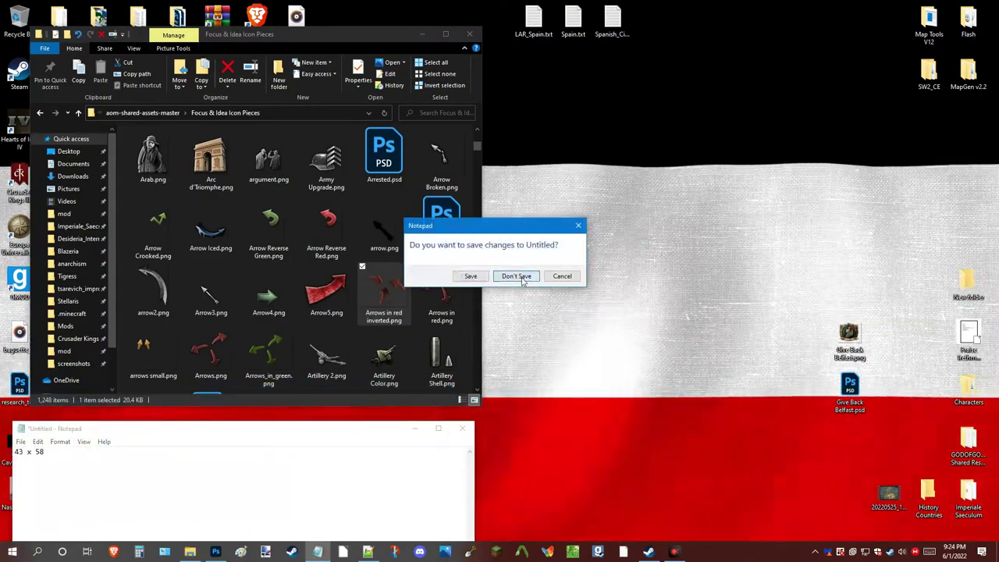
pyautogui.click(515, 274)
# Enlarge File Explorer and navigate to the Hearts of Iron IV Focus Tree Test mod folder
pyautogui.moveTo(608, 367); pyautogui.dragTo(500, 469)
pyautogui.moveTo(314, 30); pyautogui.dragTo(337, 1)
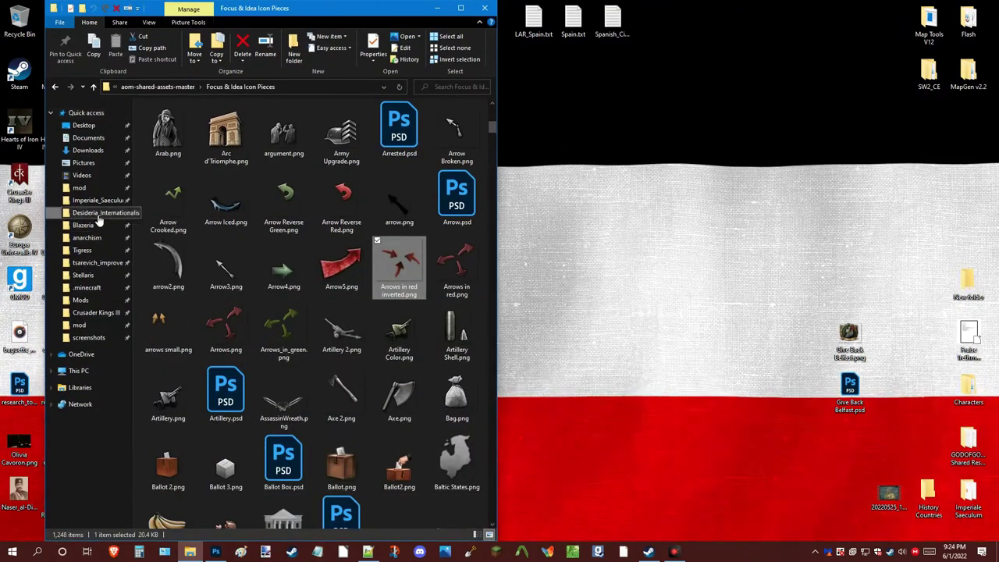
pyautogui.click(98, 212)
pyautogui.click(79, 188)
pyautogui.click(186, 371)
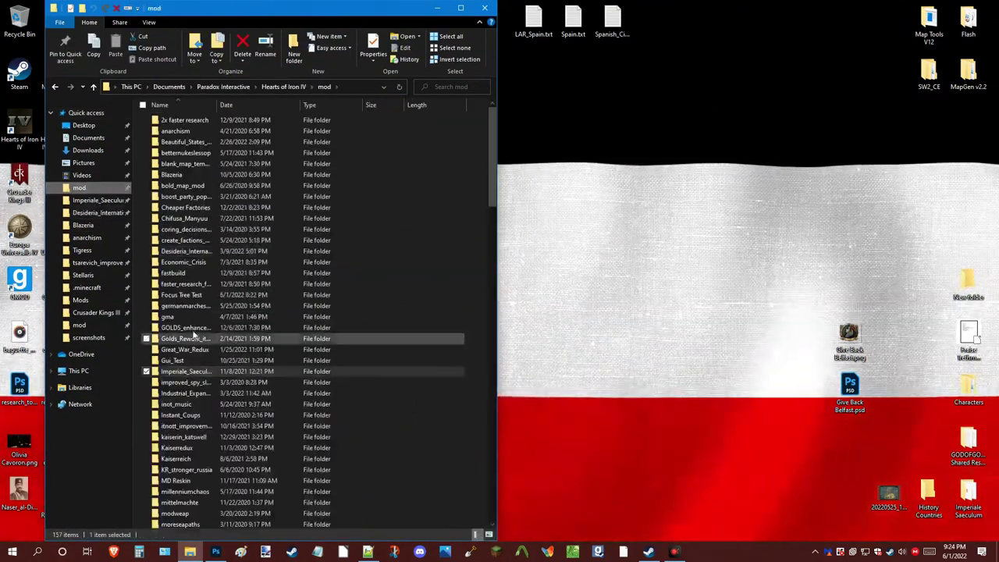
pyautogui.doubleClick(197, 294)
pyautogui.click(221, 143)
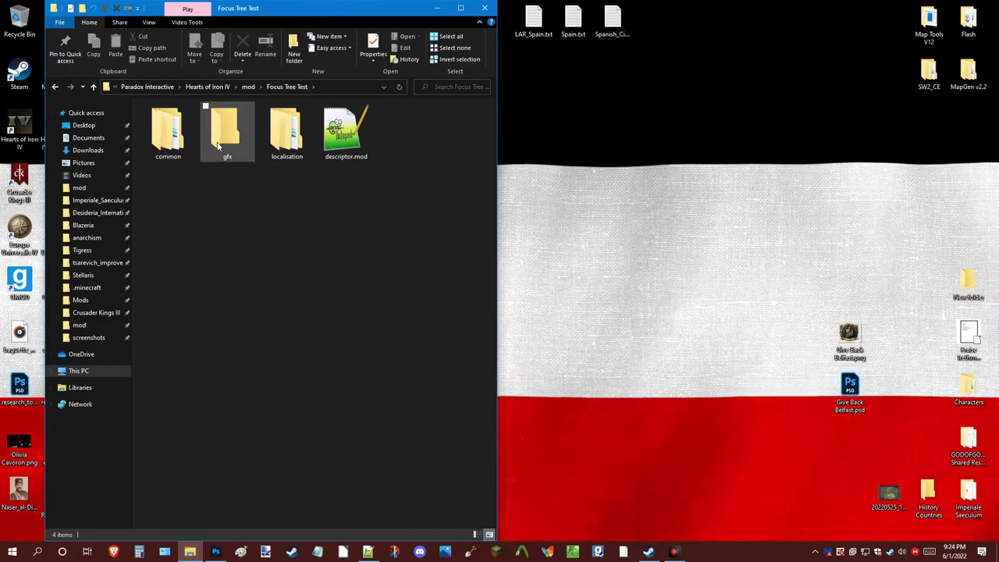
pyautogui.doubleClick(219, 145)
pyautogui.click(288, 88)
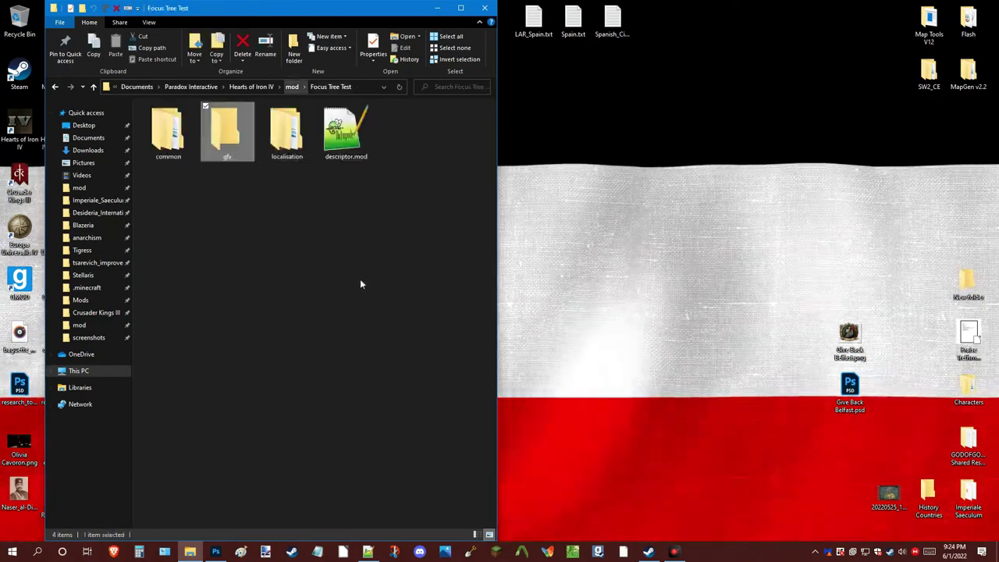
# Create a new folder named interface in the Focus Tree Test folder
pyautogui.rightClick(360, 279)
pyautogui.moveTo(400, 466)
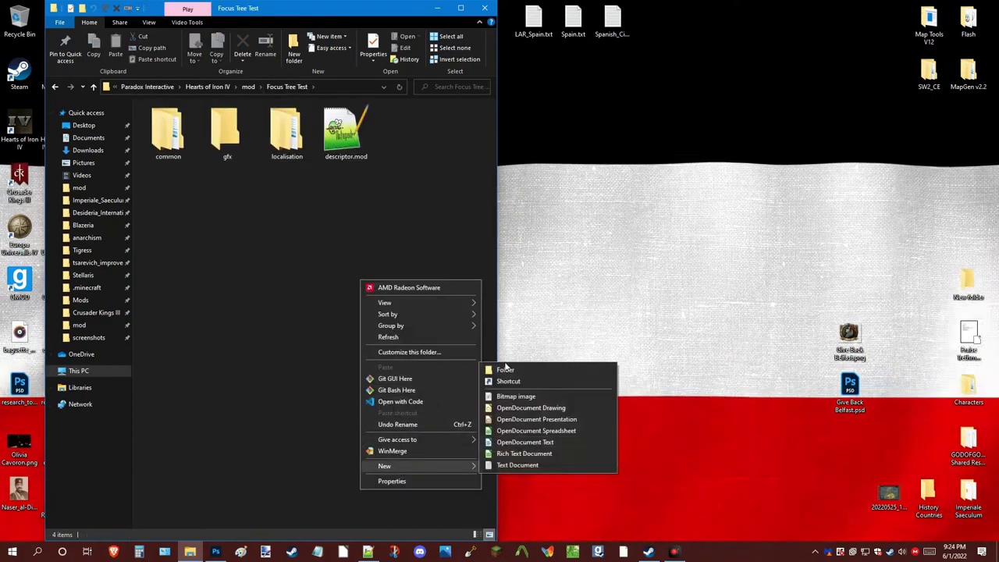
pyautogui.click(504, 369)
pyautogui.write('interface')
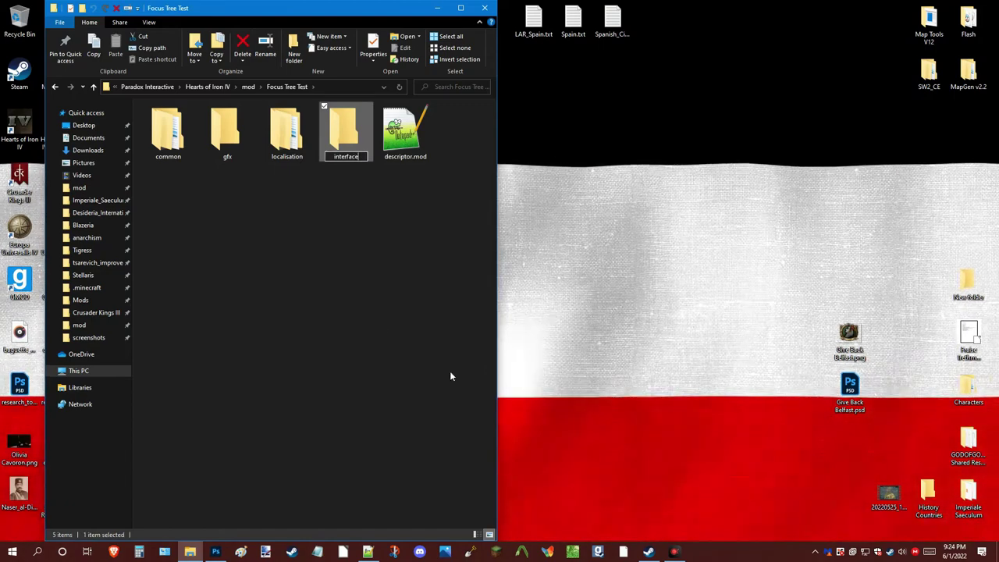
pyautogui.press('Return')
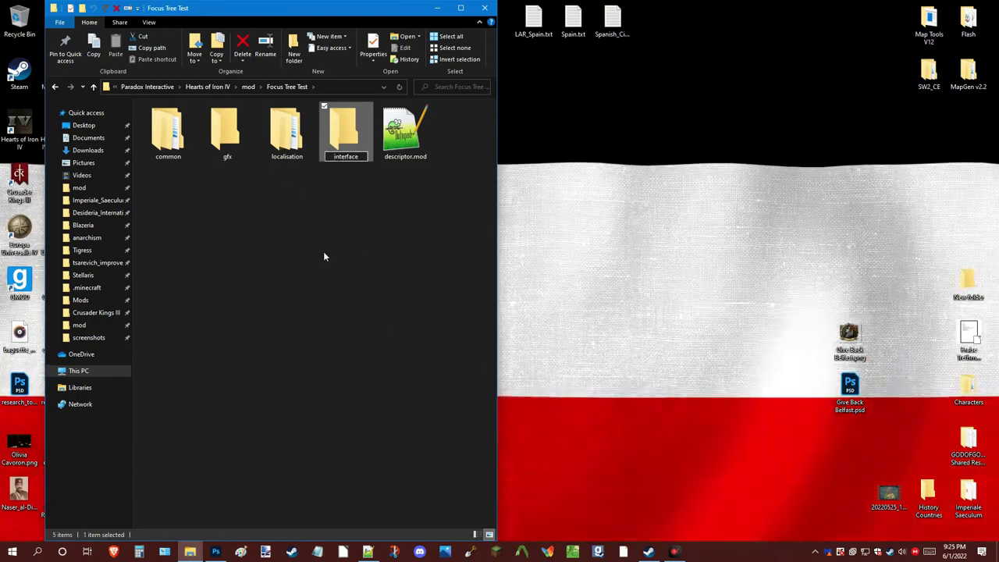
pyautogui.moveTo(320, 206); pyautogui.dragTo(340, 248)
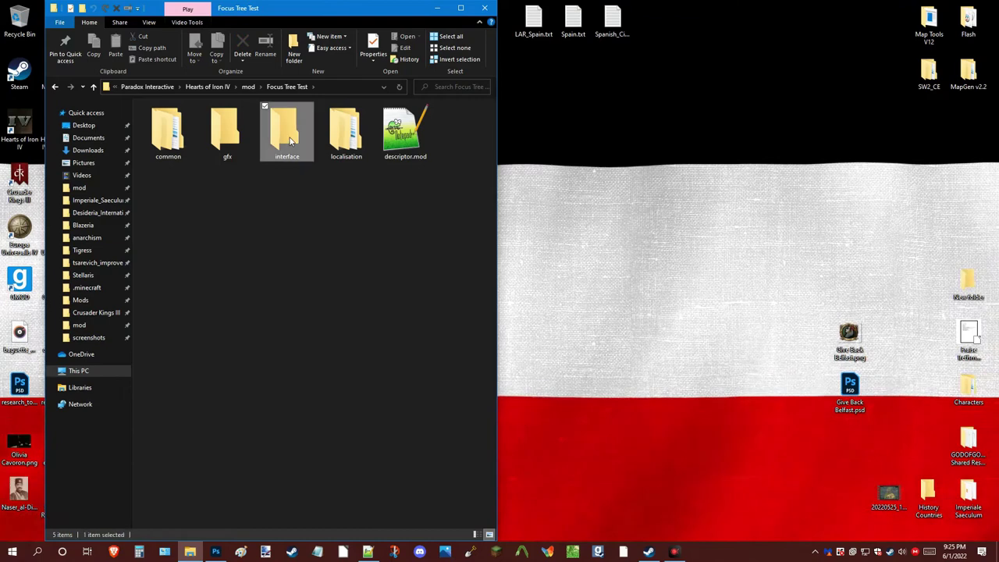
# Open the mod's new interface folder and, beside it, the game install's interface folder
pyautogui.doubleClick(287, 132)
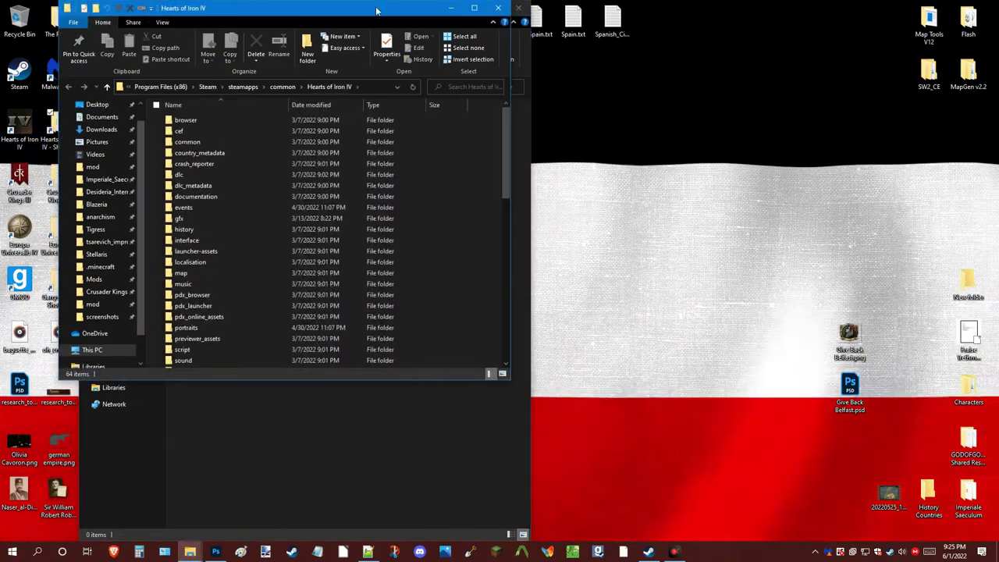
pyautogui.moveTo(296, 10); pyautogui.dragTo(742, 13)
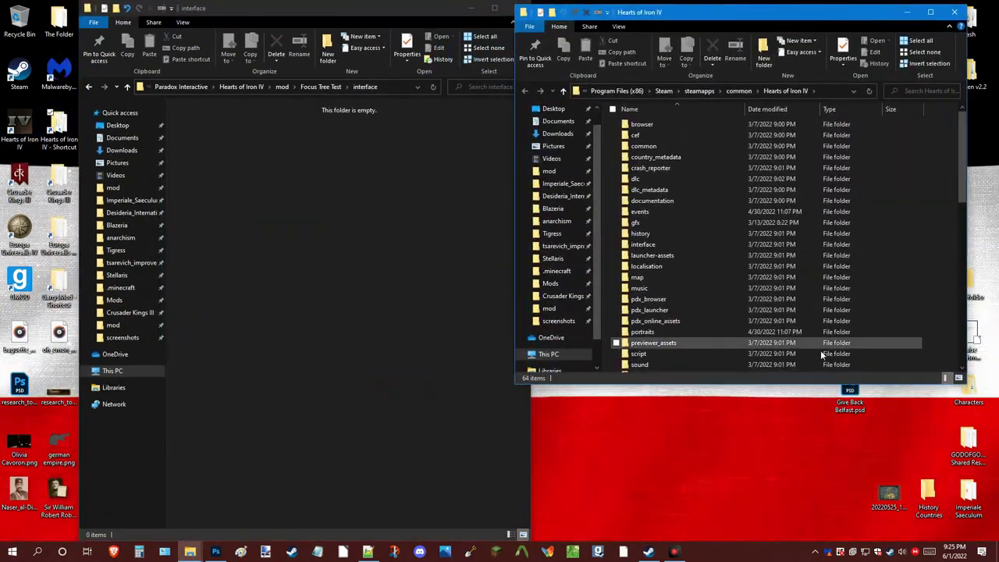
pyautogui.moveTo(797, 391); pyautogui.dragTo(796, 308)
pyautogui.moveTo(850, 394); pyautogui.dragTo(723, 498)
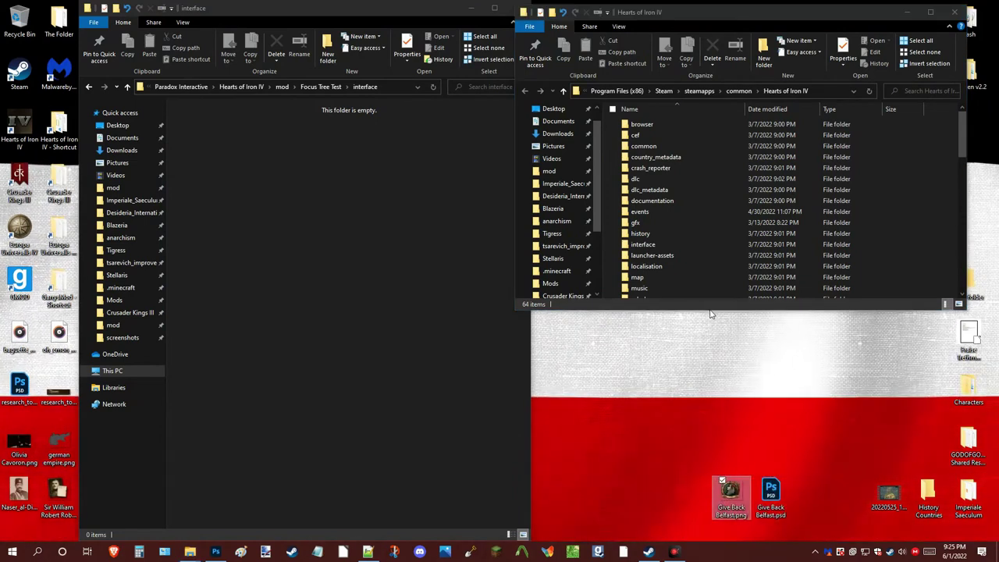
pyautogui.moveTo(714, 309); pyautogui.dragTo(676, 414)
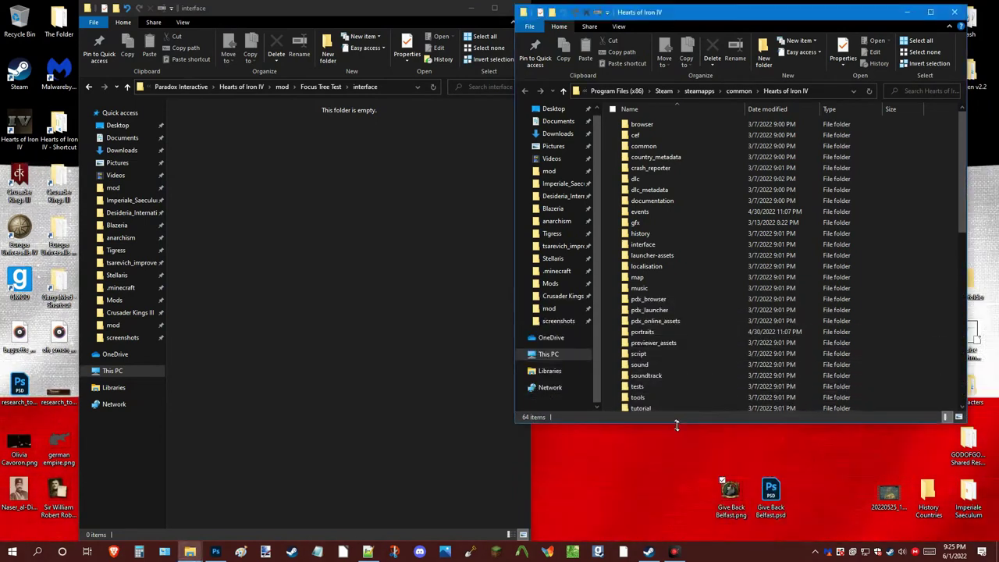
pyautogui.click(639, 246)
pyautogui.doubleClick(639, 246)
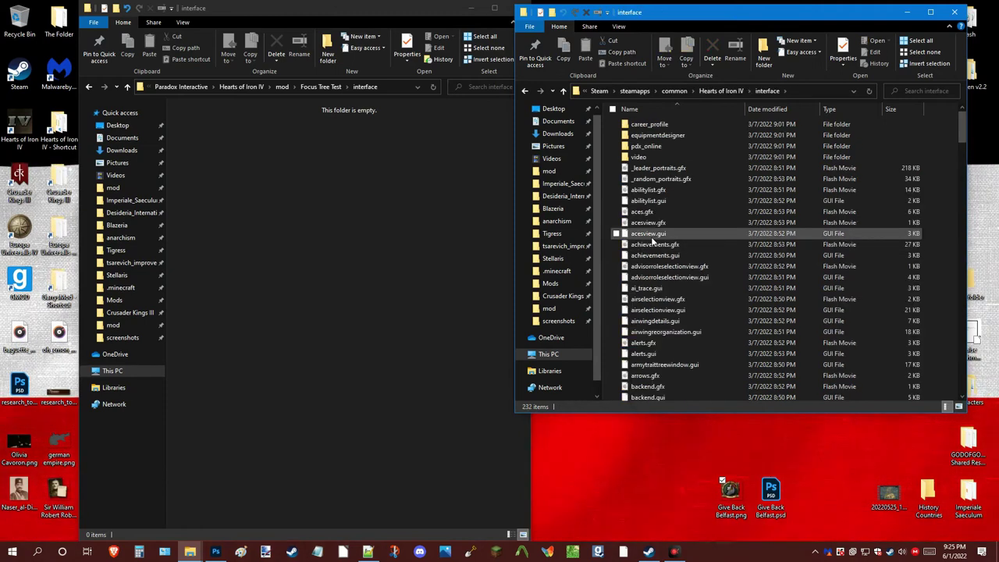
# Copy goals.gfx from the game's interface folder into the mod's interface folder
pyautogui.scroll(-3, 649, 254)
pyautogui.scroll(-20, 650, 254)
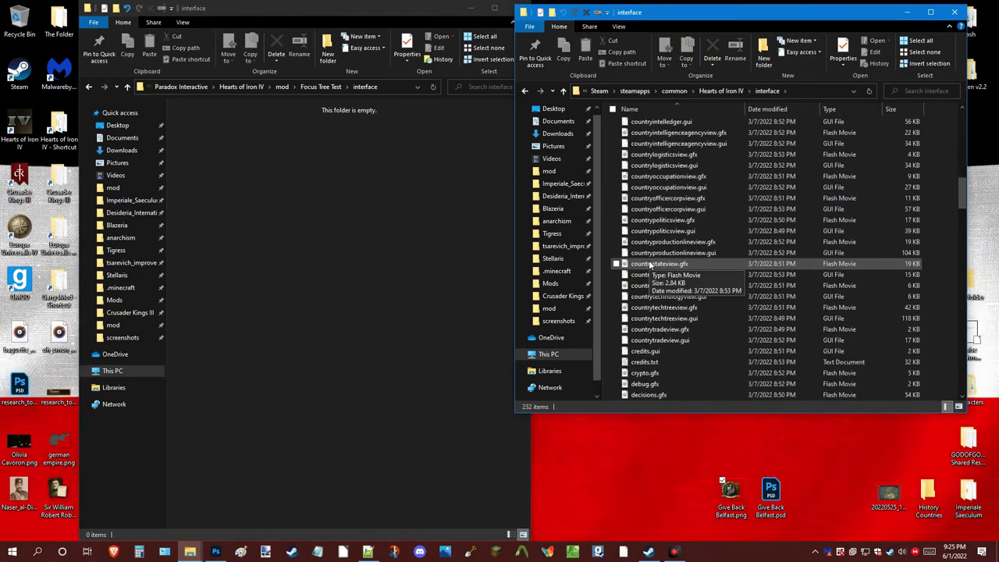
pyautogui.scroll(-5, 656, 270)
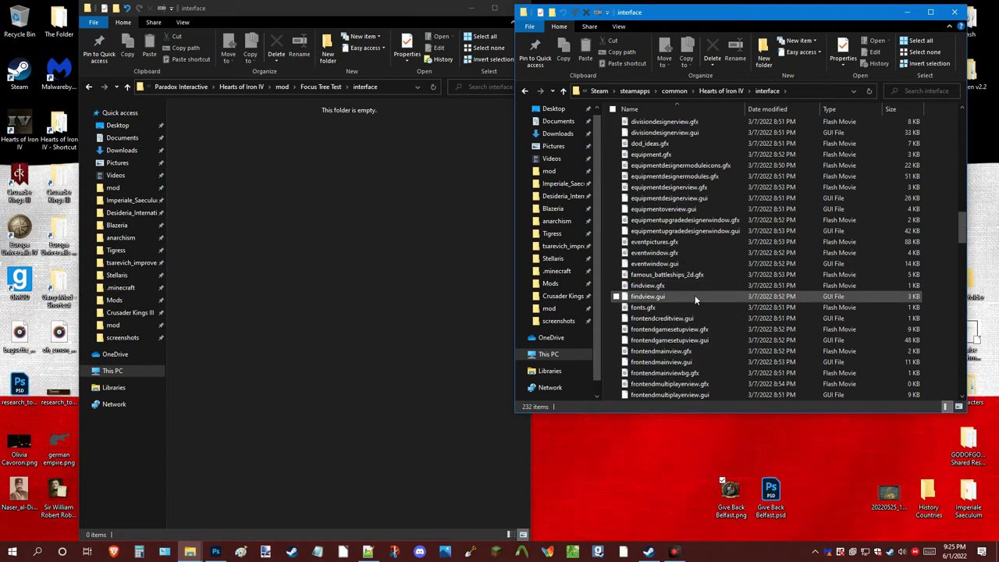
pyautogui.scroll(-2, 678, 341)
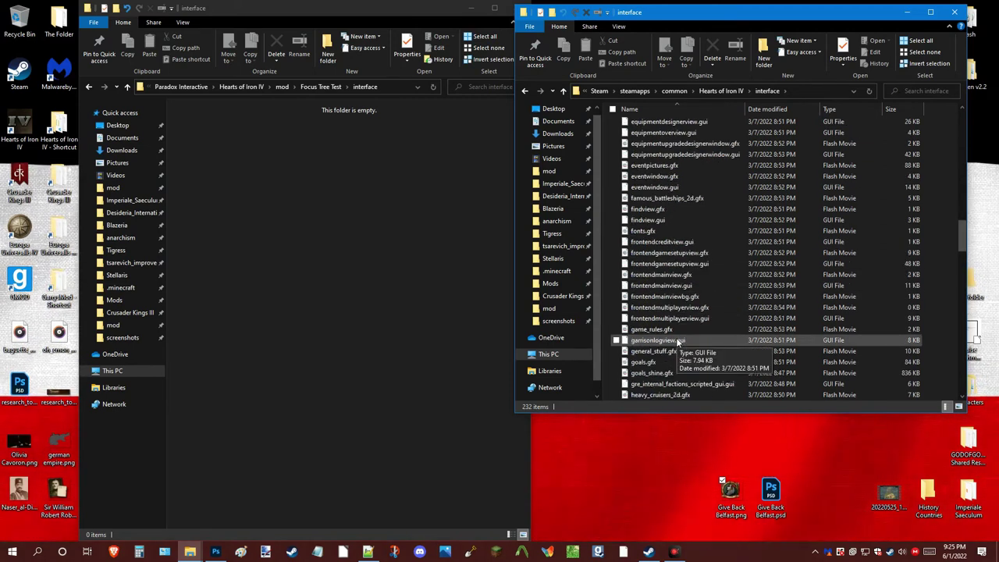
pyautogui.scroll(-5, 677, 341)
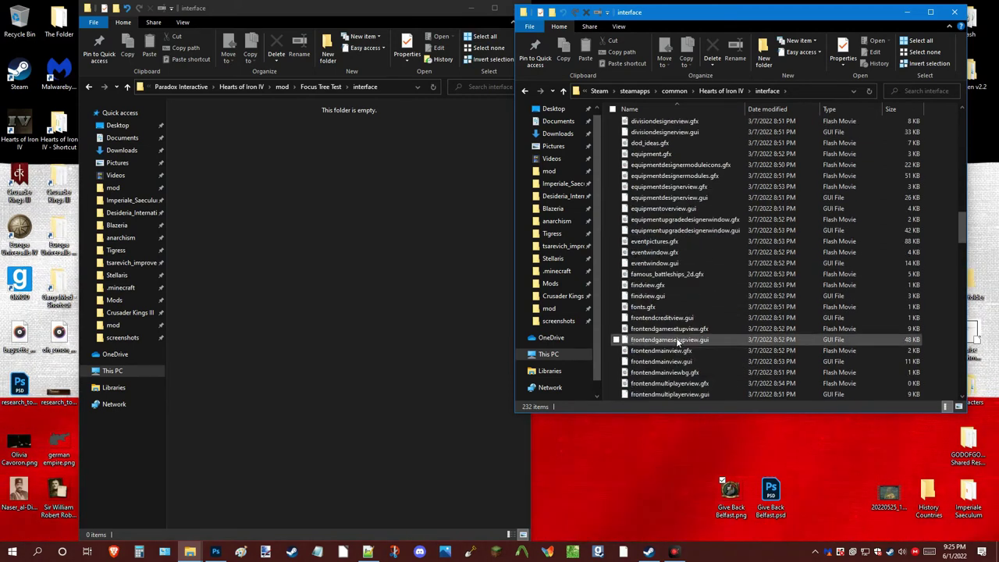
pyautogui.doubleClick(669, 208)
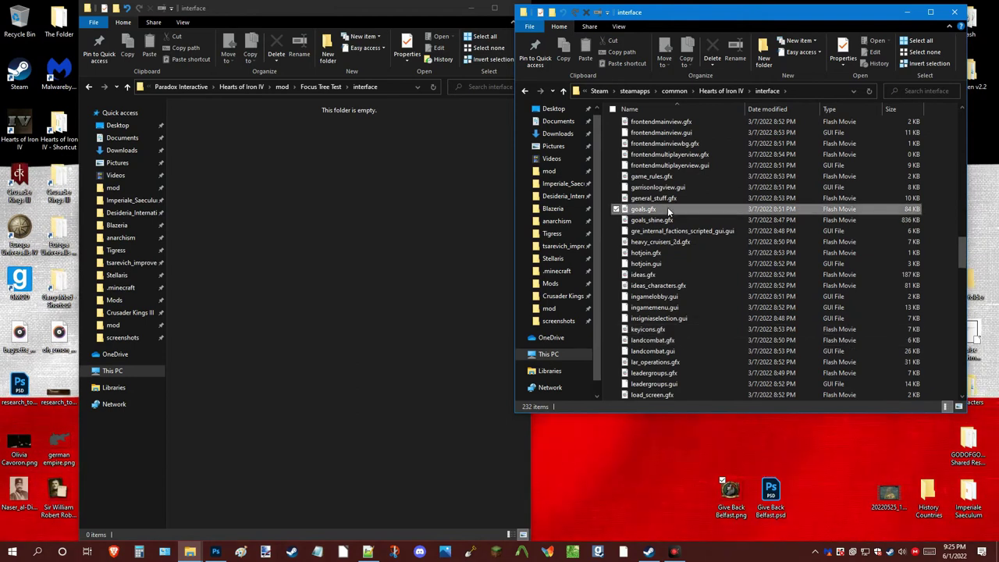
pyautogui.rightClick(671, 209)
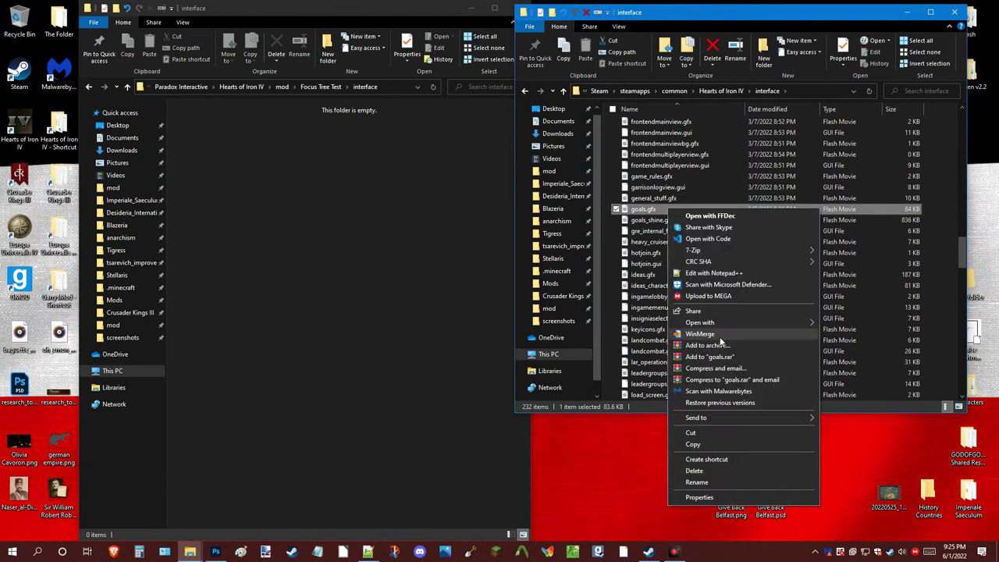
pyautogui.click(692, 444)
pyautogui.rightClick(324, 223)
pyautogui.click(352, 312)
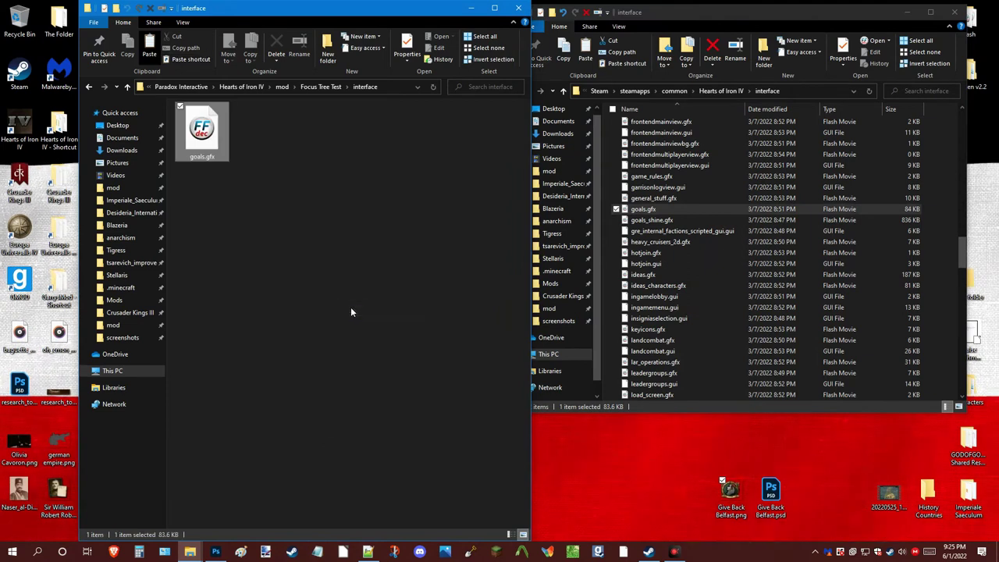
# Open the copied goals.gfx in Notepad++
pyautogui.rightClick(217, 134)
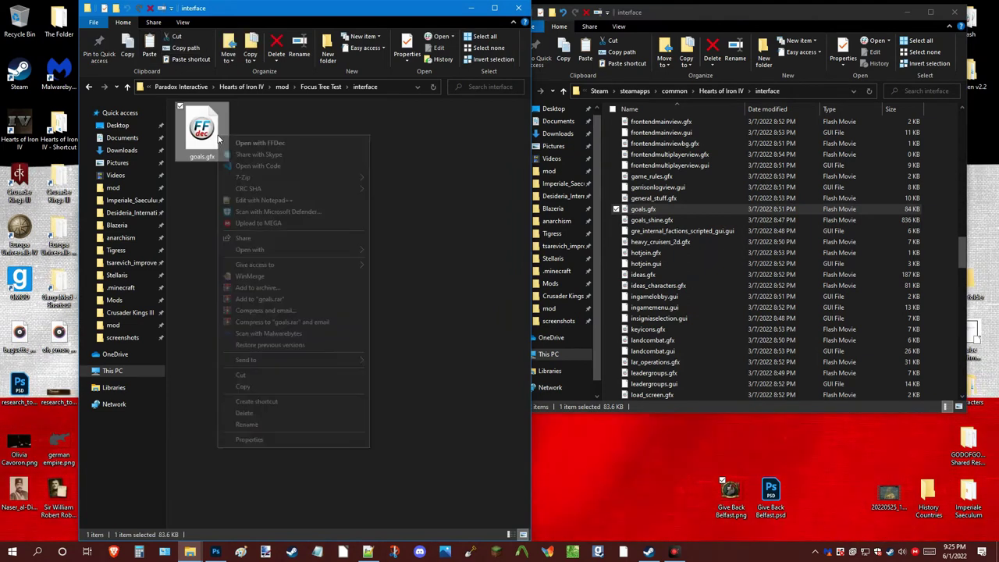
pyautogui.click(272, 206)
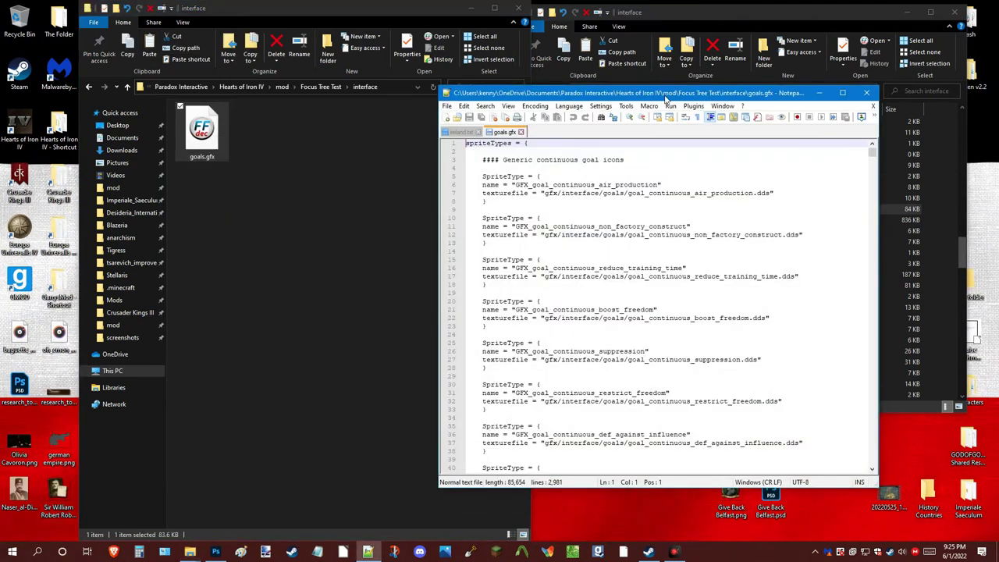
pyautogui.moveTo(658, 95); pyautogui.dragTo(549, 67)
pyautogui.scroll(-20, 518, 305)
pyautogui.scroll(-5, 517, 304)
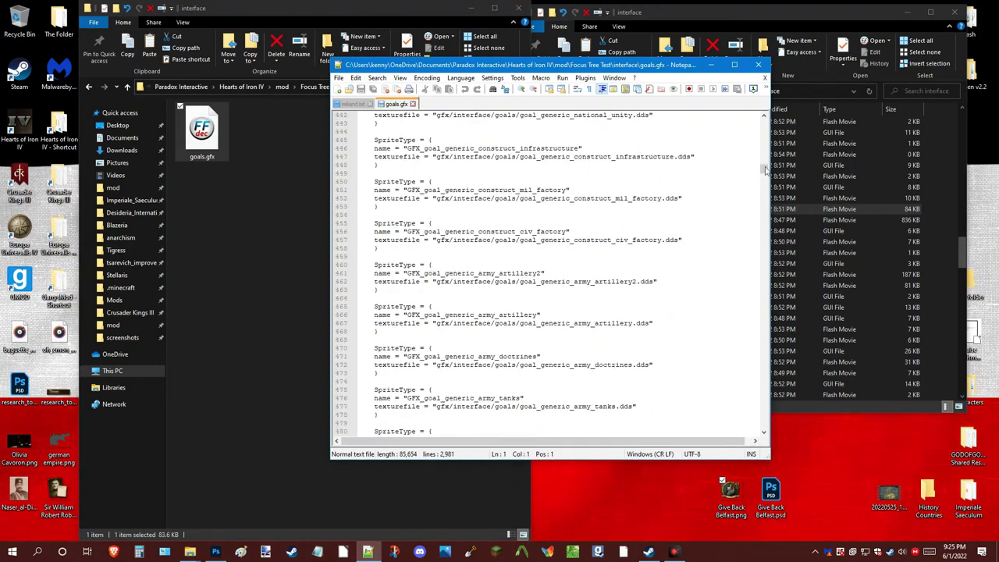
pyautogui.scroll(20, 715, 148)
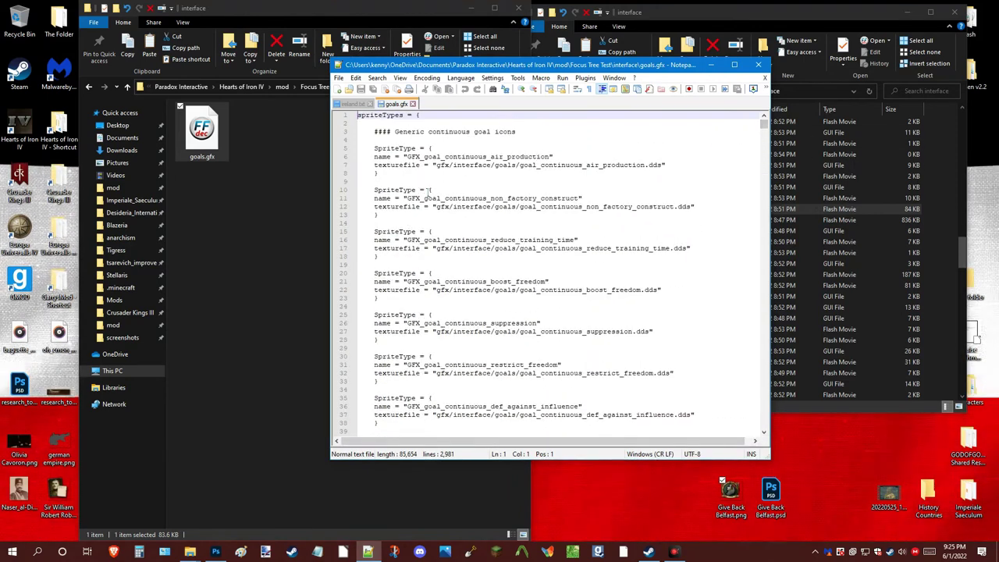
# Delete every sprite entry in goals.gfx after the first one
pyautogui.rightClick(422, 190)
pyautogui.click(453, 241)
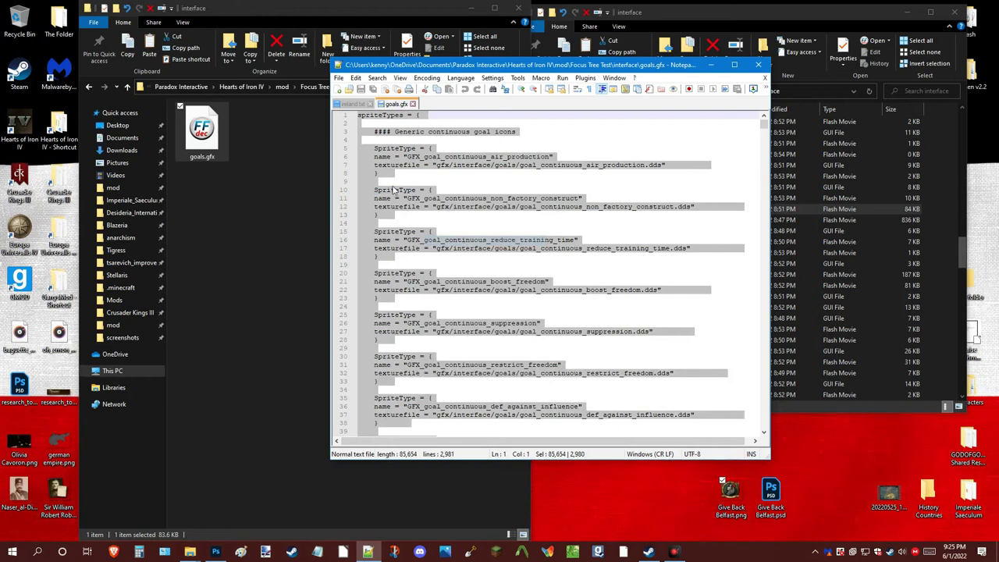
pyautogui.keyDown('shift'); pyautogui.click(392, 176); pyautogui.keyUp('shift')
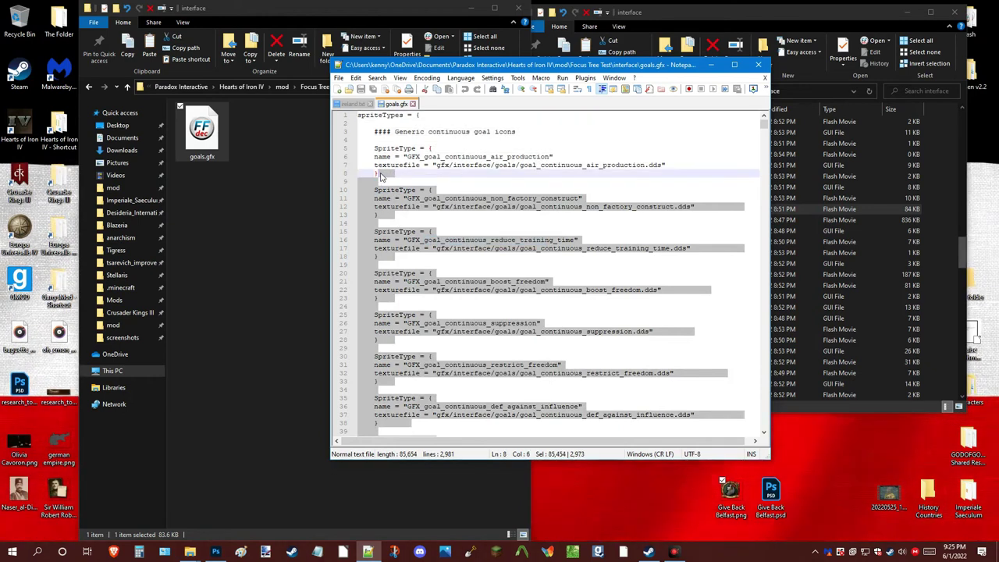
pyautogui.press('Delete')
pyautogui.press('Return')
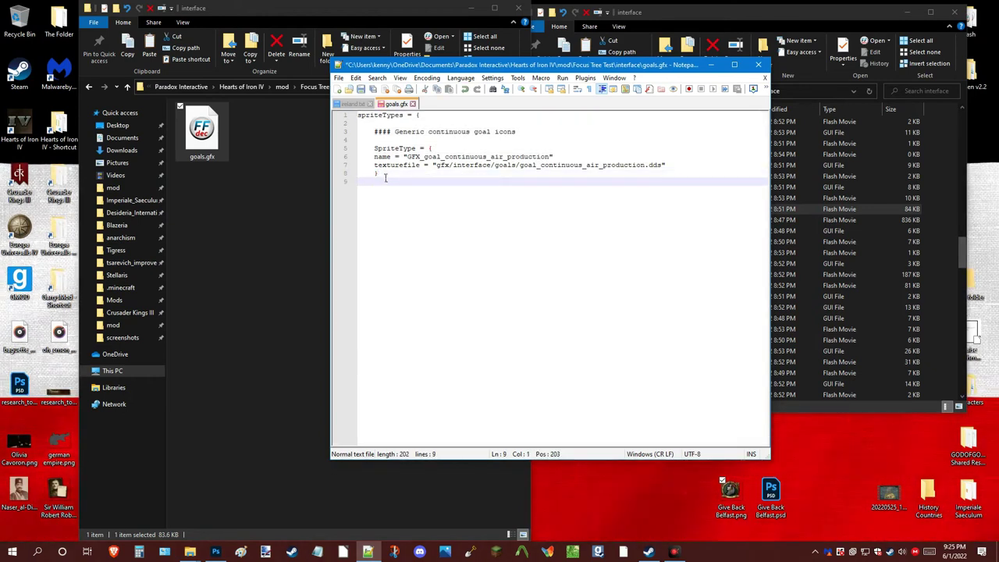
# Rewrite the header comment to read '#### Irish focus icons ###'
pyautogui.click(539, 137)
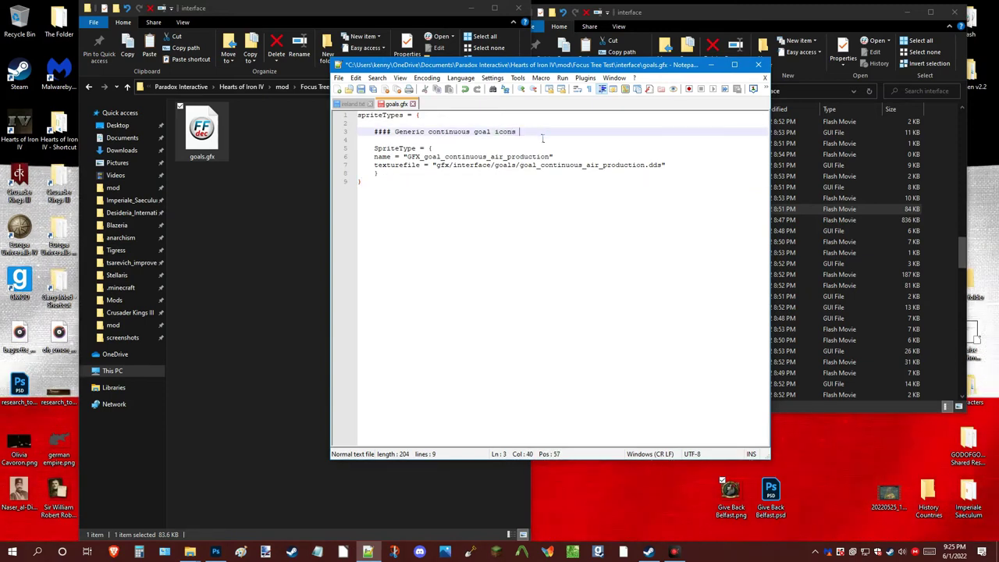
pyautogui.write('###')
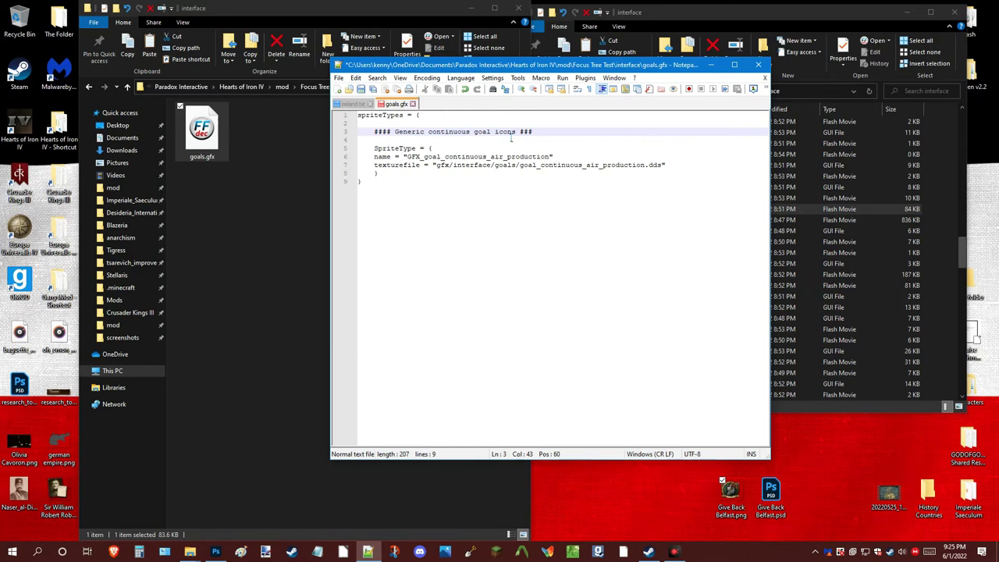
pyautogui.moveTo(473, 132); pyautogui.dragTo(395, 132)
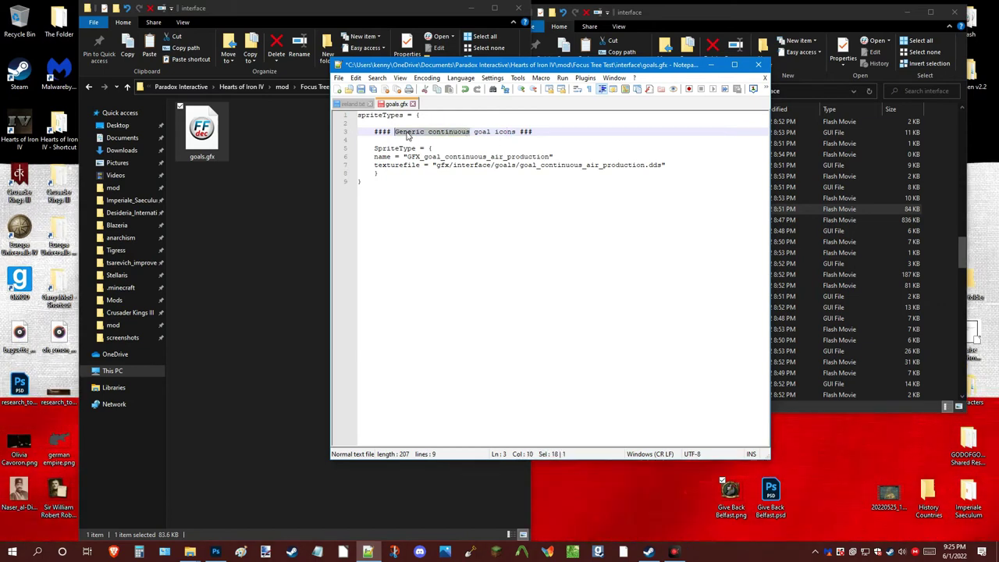
pyautogui.write('Ir')
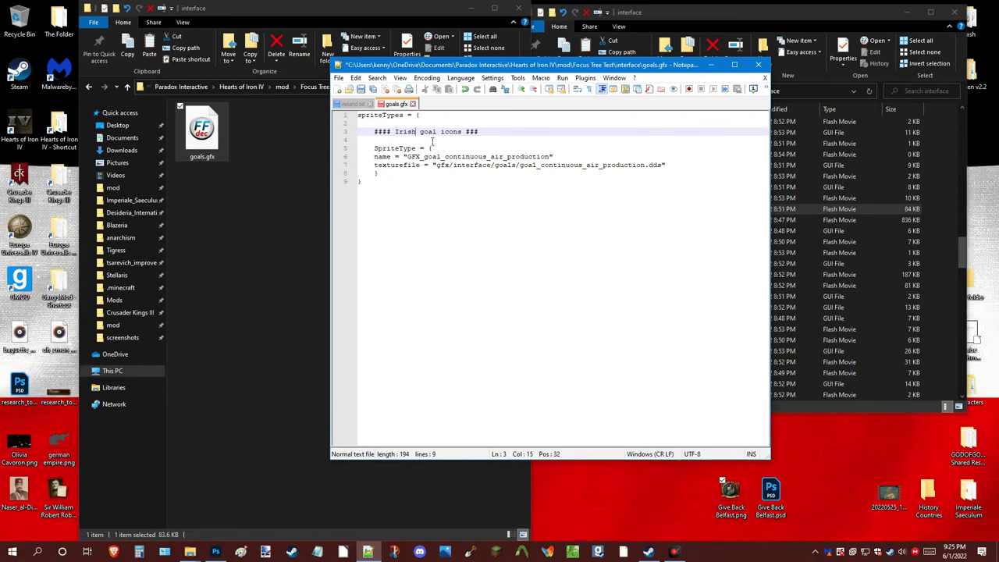
pyautogui.doubleClick(427, 132)
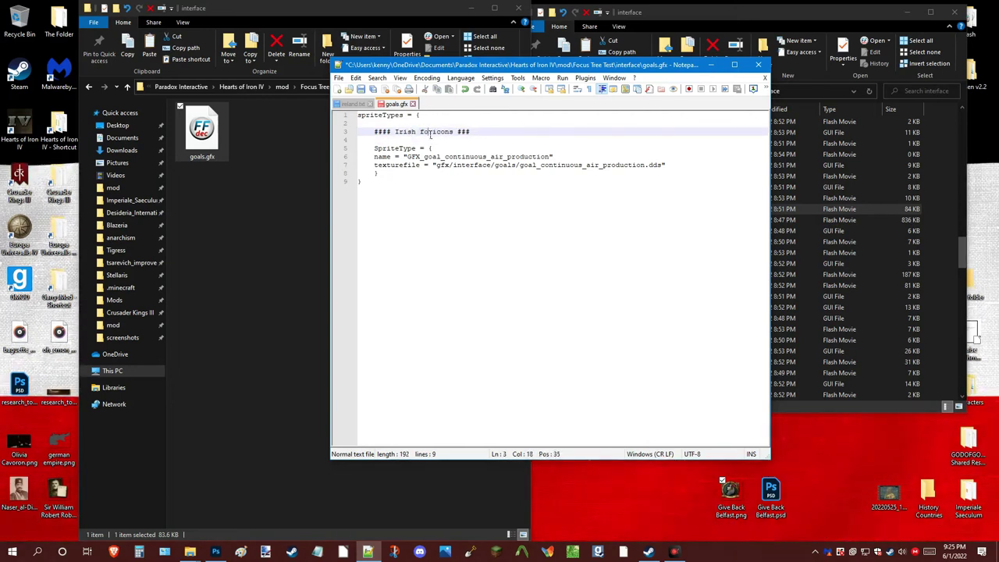
pyautogui.write('focus')
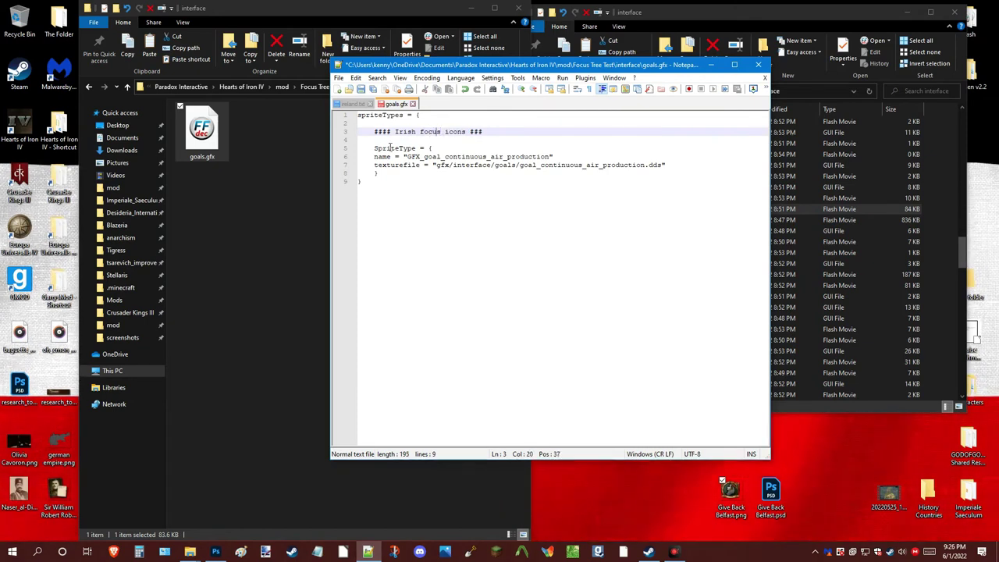
pyautogui.click(441, 149)
pyautogui.click(464, 174)
pyautogui.click(449, 165)
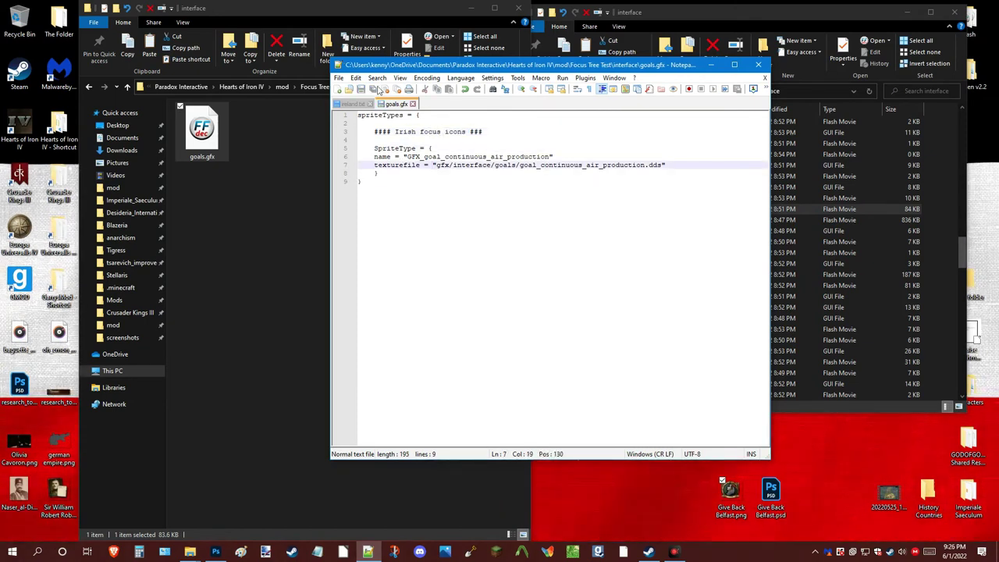
pyautogui.moveTo(468, 65); pyautogui.dragTo(605, 47)
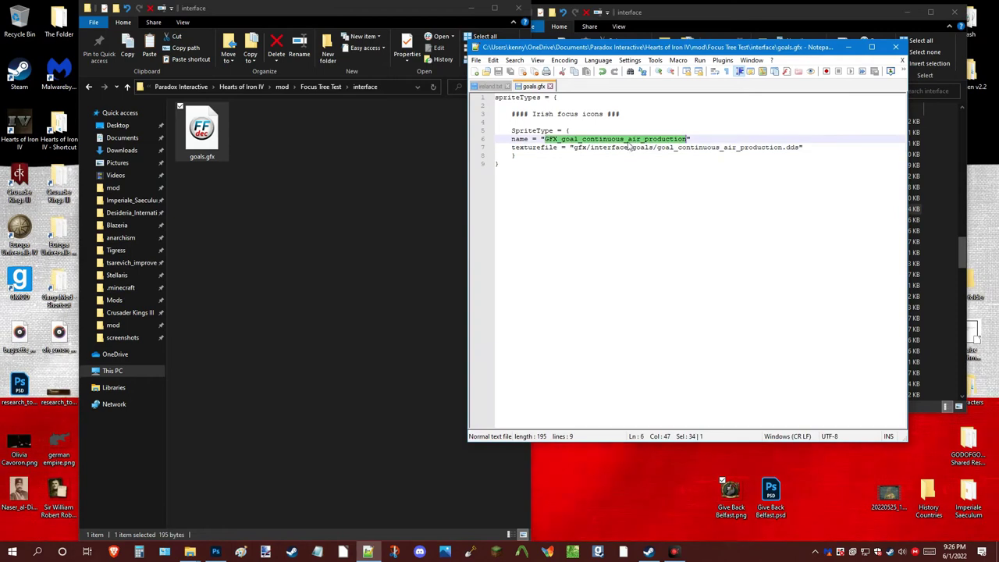
# Place ireland.txt beside goals.gfx and bring GFX_focus_give_back_belfast over as the sprite name
pyautogui.click(488, 87)
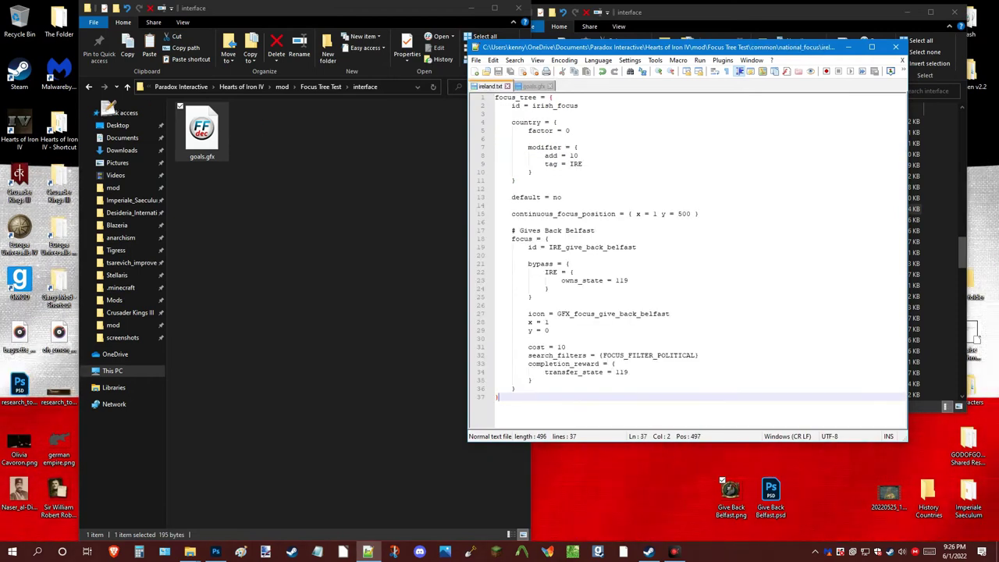
pyautogui.moveTo(491, 86); pyautogui.dragTo(591, 84)
pyautogui.moveTo(696, 167); pyautogui.dragTo(445, 167)
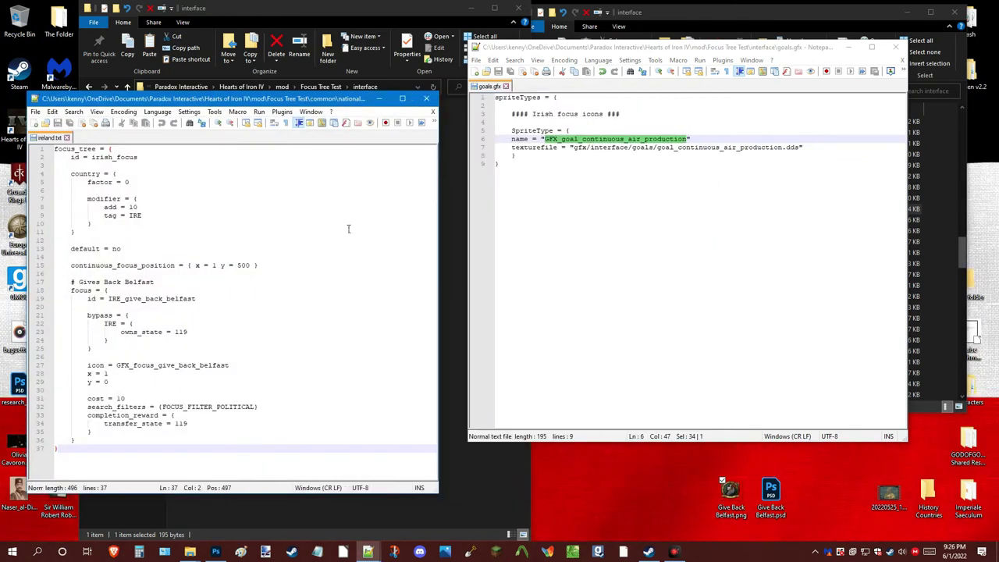
pyautogui.doubleClick(210, 367)
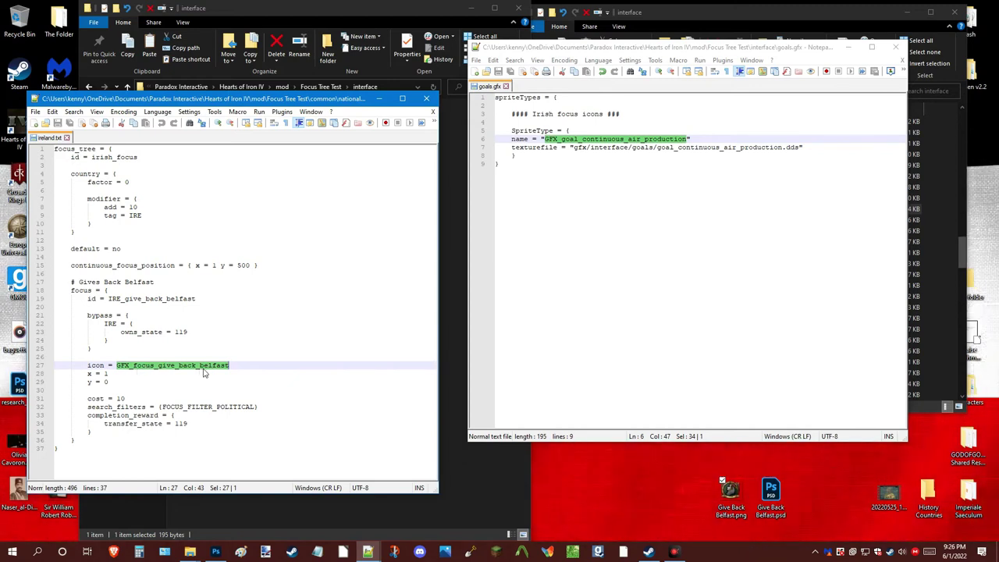
pyautogui.doubleClick(660, 140)
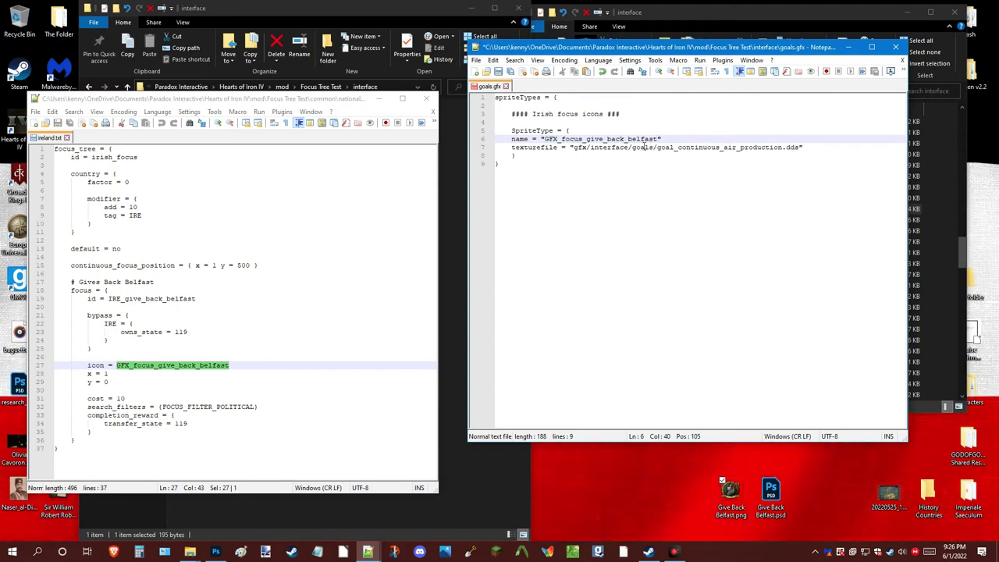
pyautogui.doubleClick(619, 150)
# Create a folder named 'interface' inside the Focus Tree Test mod's gfx folder
pyautogui.click(452, 156)
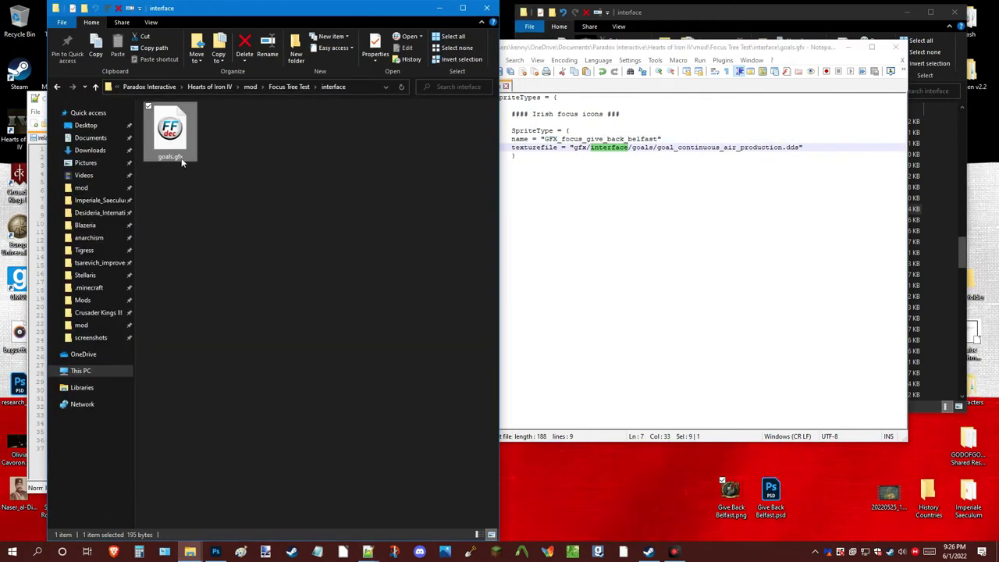
pyautogui.click(298, 87)
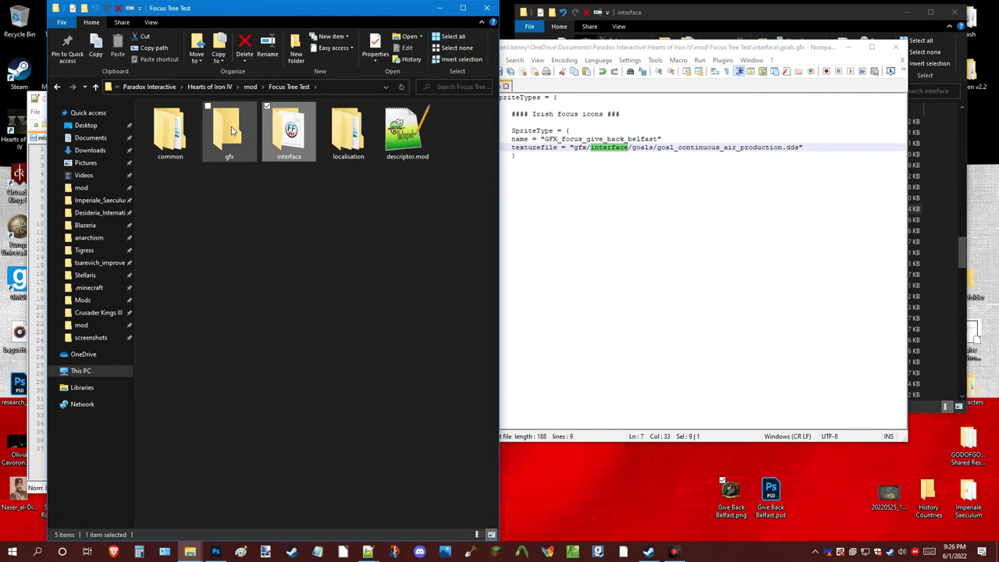
pyautogui.doubleClick(228, 126)
pyautogui.rightClick(331, 202)
pyautogui.doubleClick(642, 146)
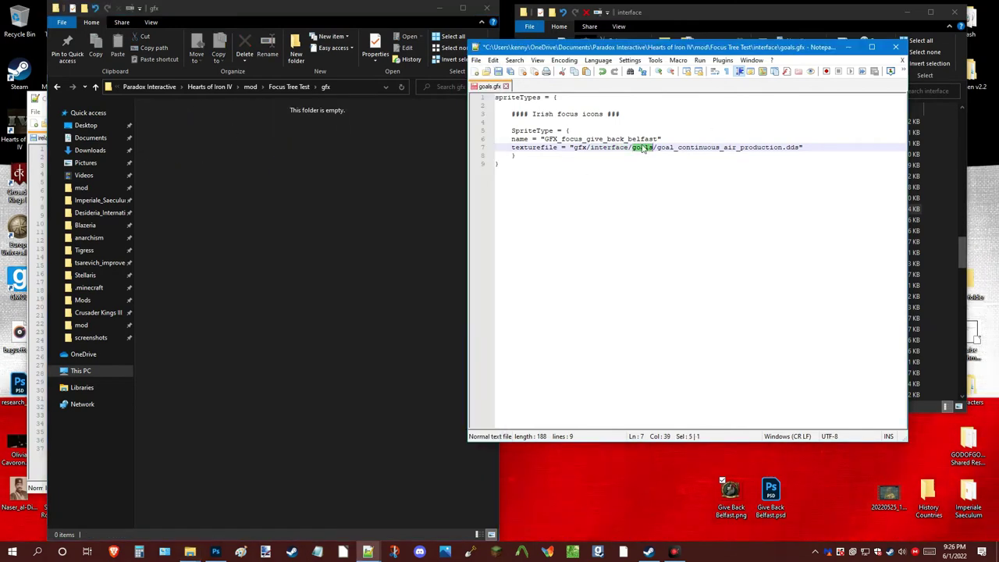
pyautogui.rightClick(321, 153)
pyautogui.moveTo(355, 343)
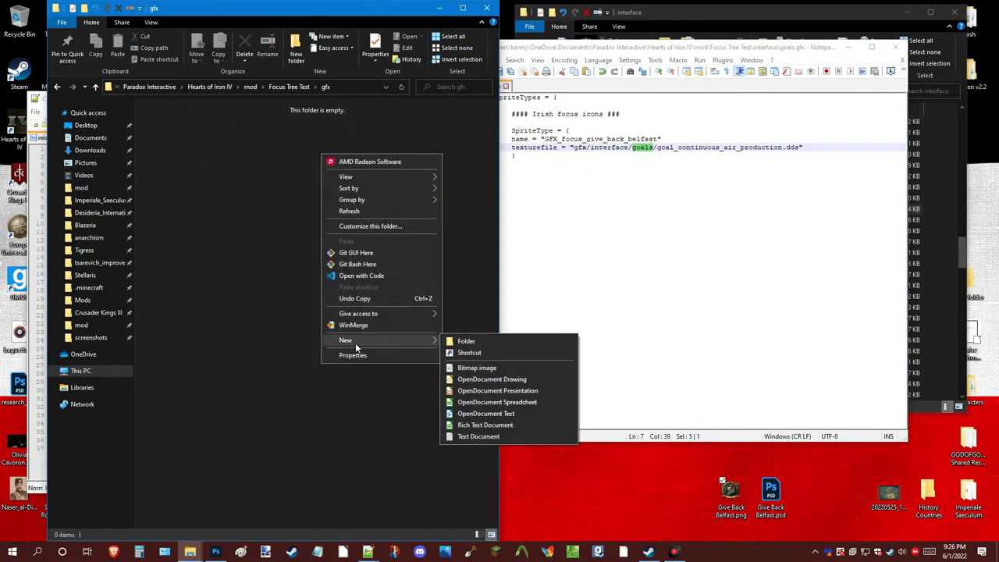
pyautogui.doubleClick(609, 147)
pyautogui.hotkey('ctrl', 'c')
pyautogui.rightClick(282, 185)
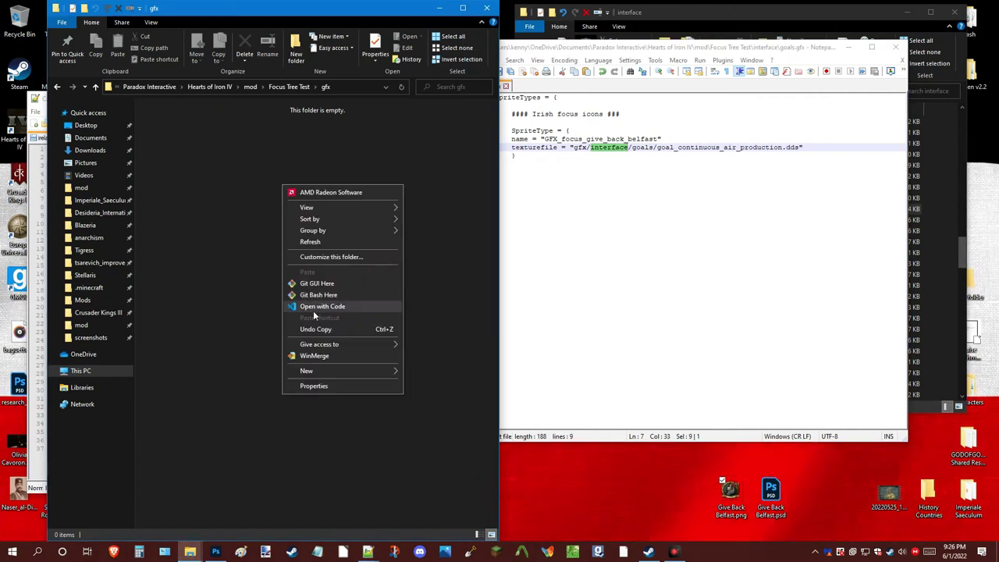
pyautogui.moveTo(309, 372)
pyautogui.click(445, 372)
pyautogui.hotkey('ctrl', 'v')
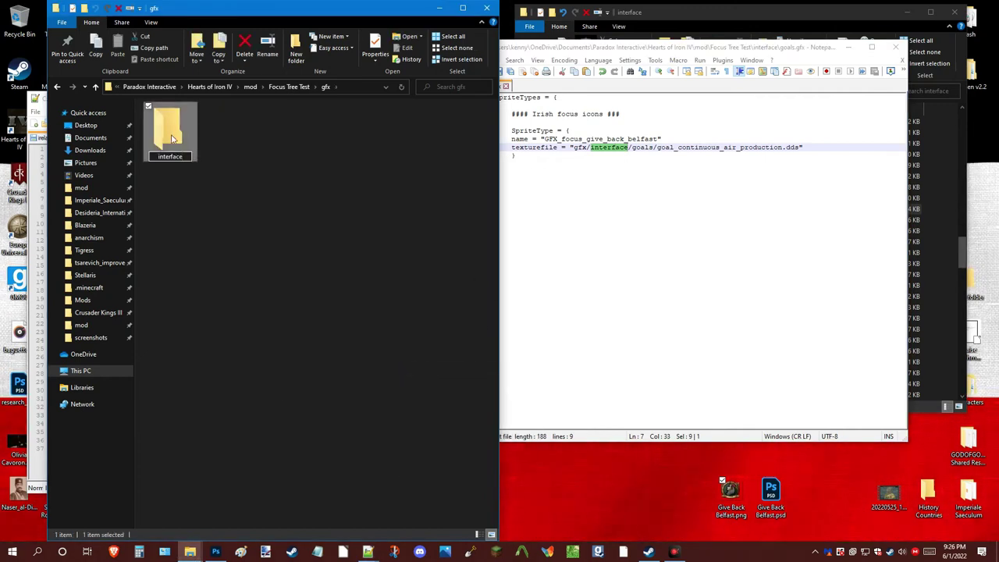
pyautogui.press('Return')
# Create a 'goals' folder inside interface and open the empty folder
pyautogui.doubleClick(643, 148)
pyautogui.hotkey('ctrl', 'c')
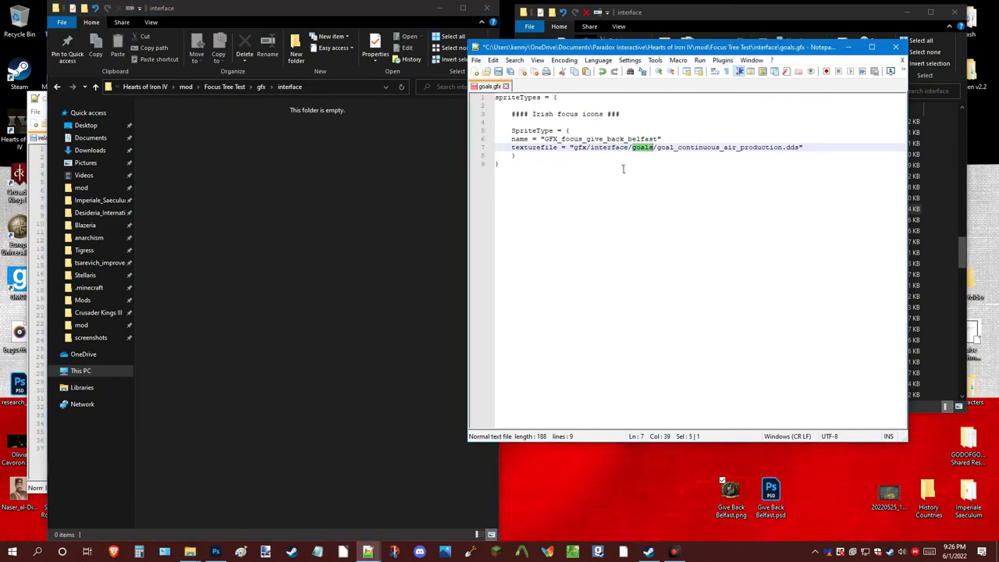
pyautogui.rightClick(349, 174)
pyautogui.moveTo(410, 361)
pyautogui.click(518, 362)
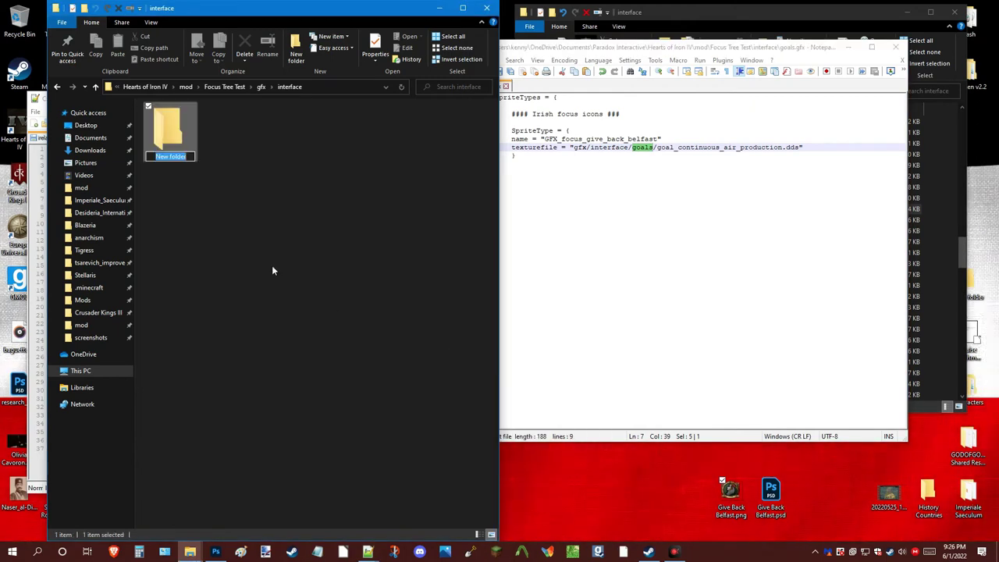
pyautogui.hotkey('ctrl', 'v')
pyautogui.press('Return')
pyautogui.doubleClick(170, 132)
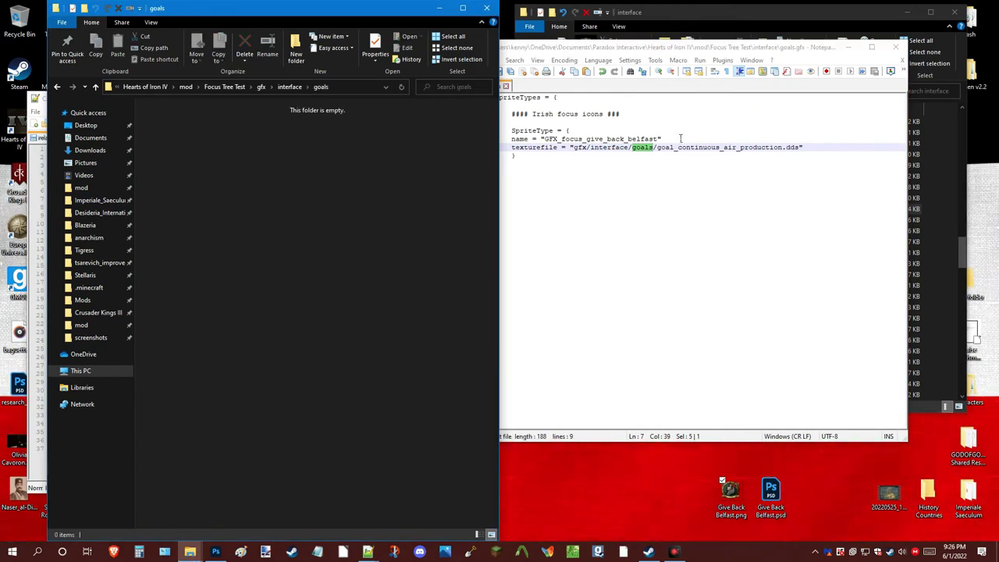
pyautogui.doubleClick(703, 147)
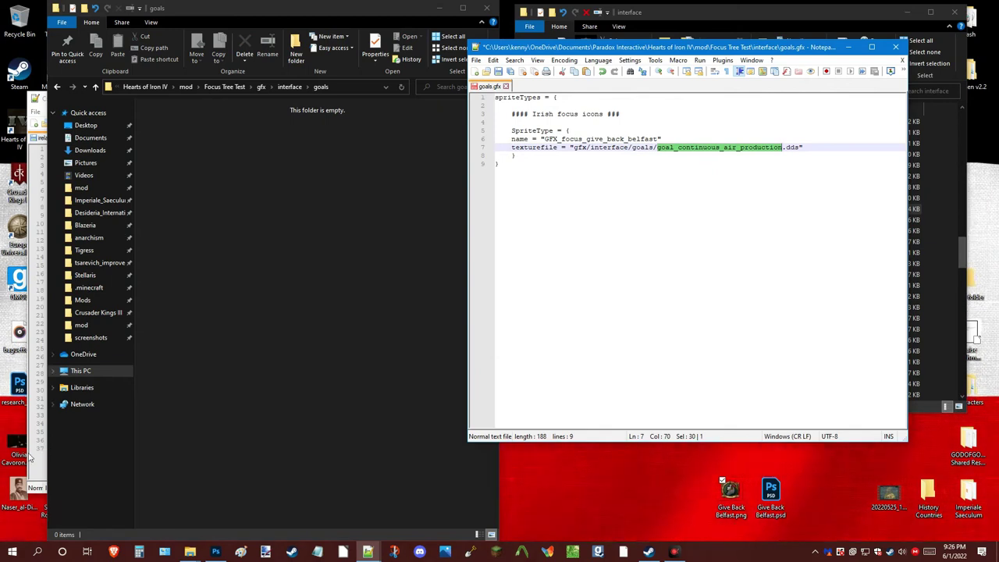
# Copy 'focus_give_back_belfast' from the sprite name in goals.gfx
pyautogui.click(31, 485)
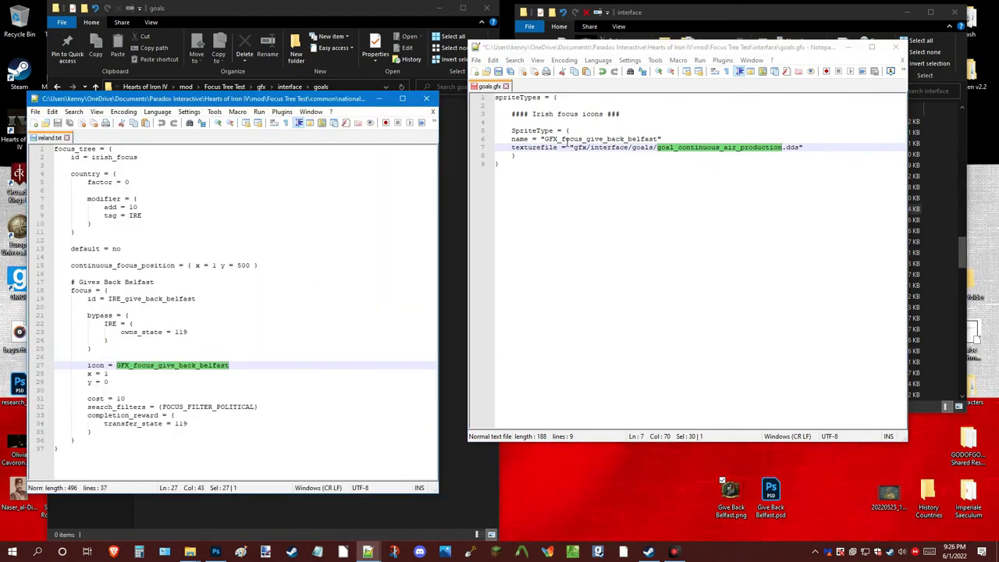
pyautogui.moveTo(562, 139); pyautogui.dragTo(659, 139)
pyautogui.hotkey('ctrl', 'c')
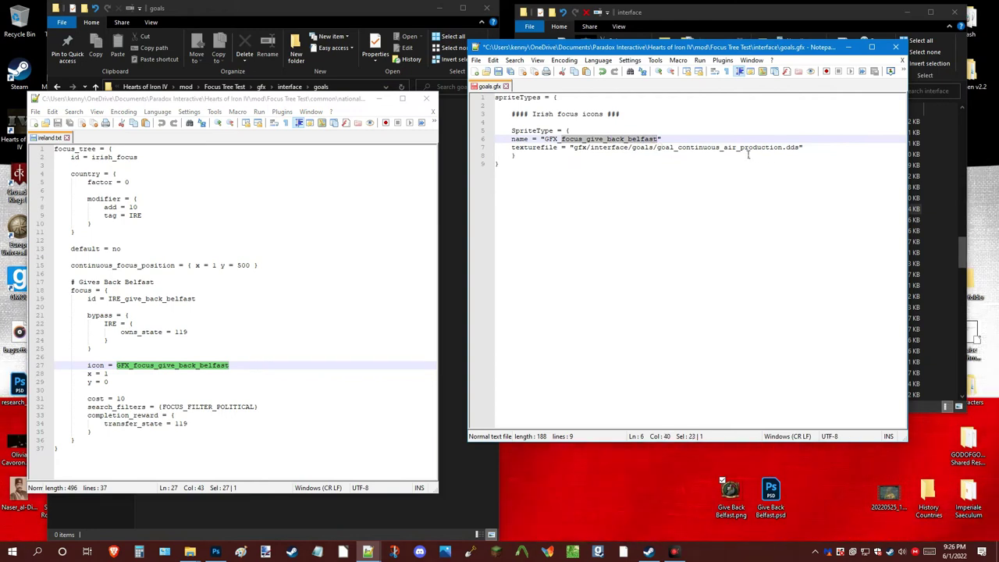
pyautogui.doubleClick(748, 147)
pyautogui.click(683, 159)
pyautogui.moveTo(673, 148); pyautogui.dragTo(676, 149)
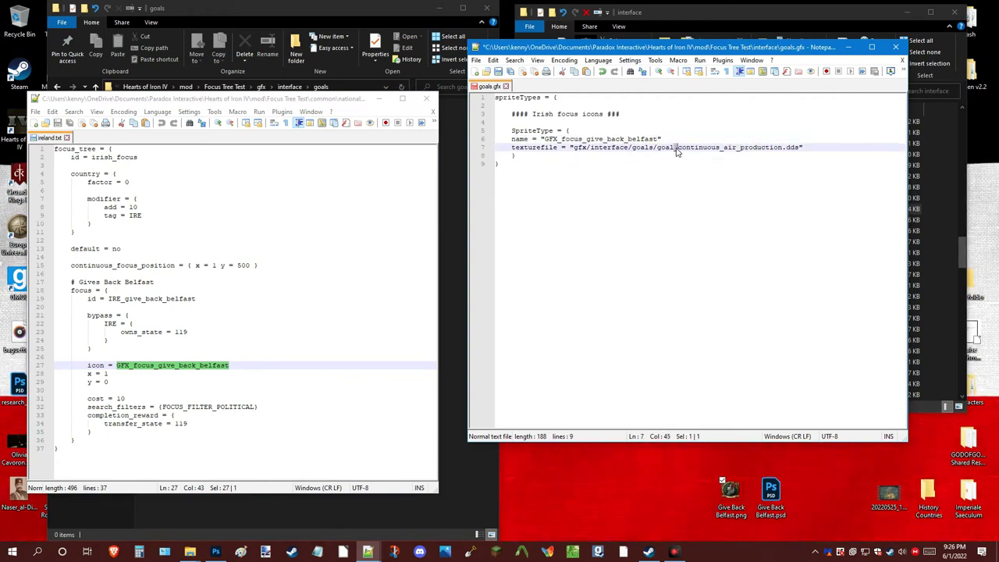
pyautogui.doubleClick(684, 152)
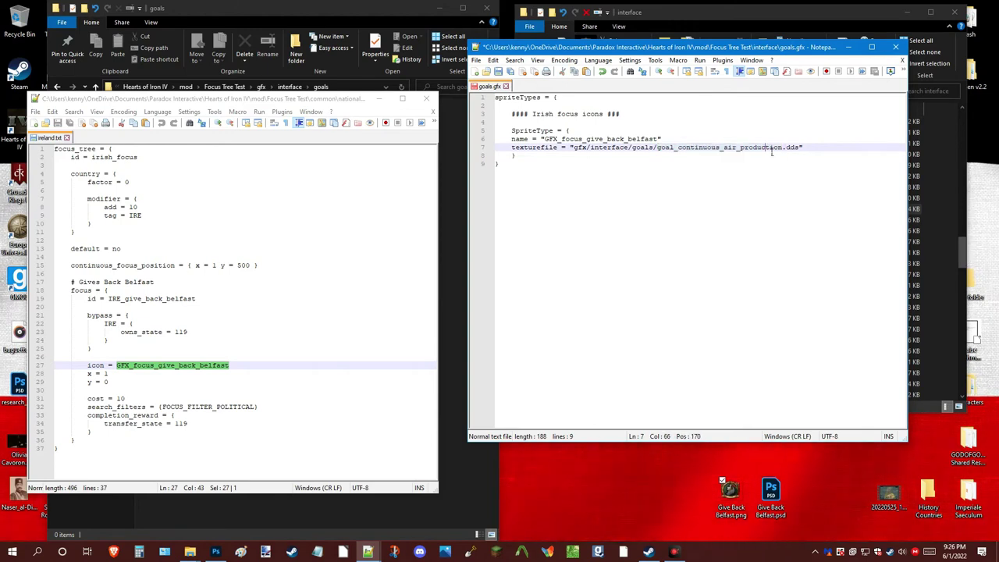
pyautogui.click(766, 151)
# Replace 'continuous_air_production' so the texture file reads goal_give_back_belfast.dds
pyautogui.moveTo(788, 152); pyautogui.dragTo(678, 152)
pyautogui.hotkey('ctrl', 'v')
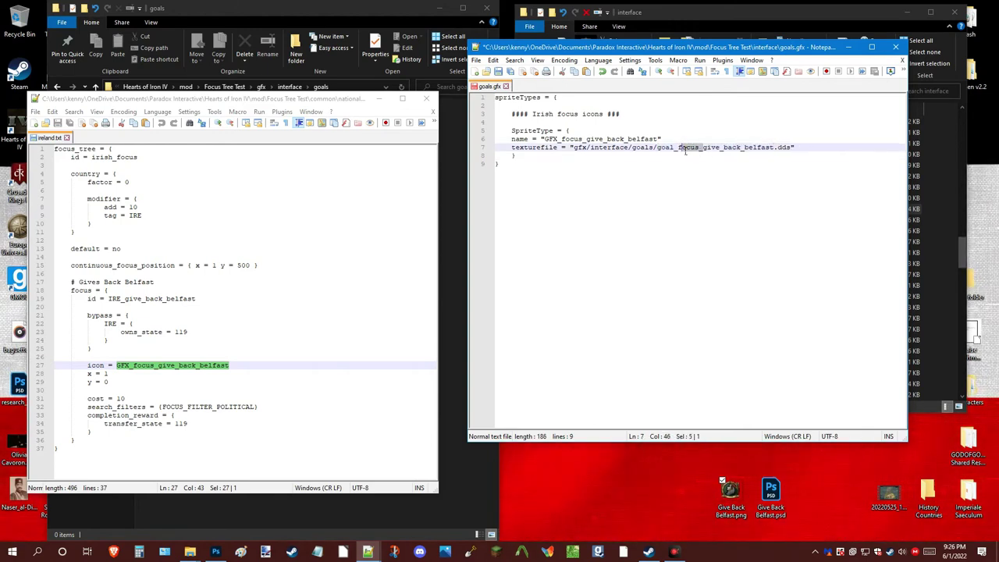
pyautogui.press('BackSpace')
pyautogui.press('BackSpace')
pyautogui.press('Delete')
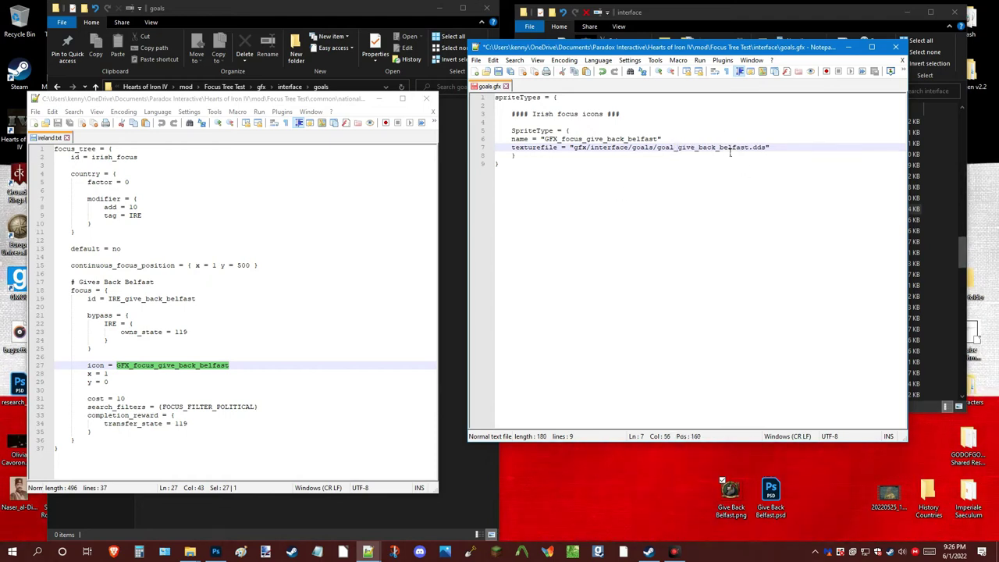
pyautogui.doubleClick(765, 148)
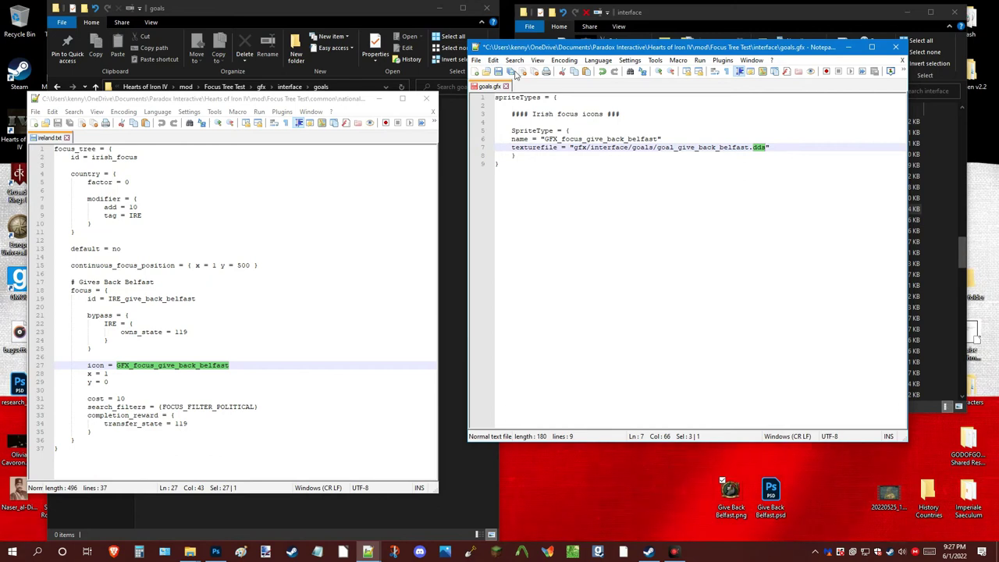
pyautogui.click(444, 165)
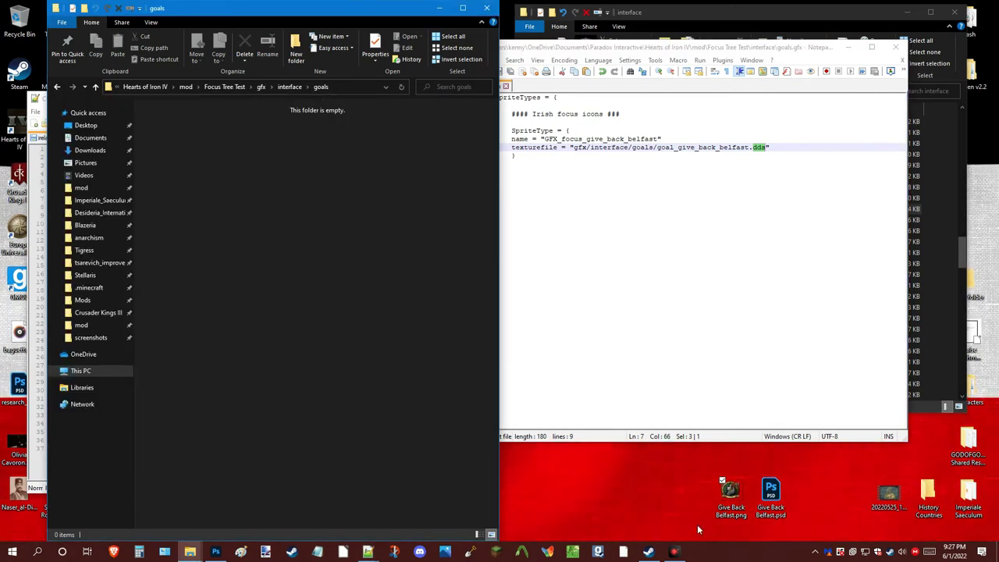
# Drag Give Back Belfast.png from the desktop into goals and open it with paint.net
pyautogui.moveTo(736, 511); pyautogui.dragTo(278, 221)
pyautogui.rightClick(175, 136)
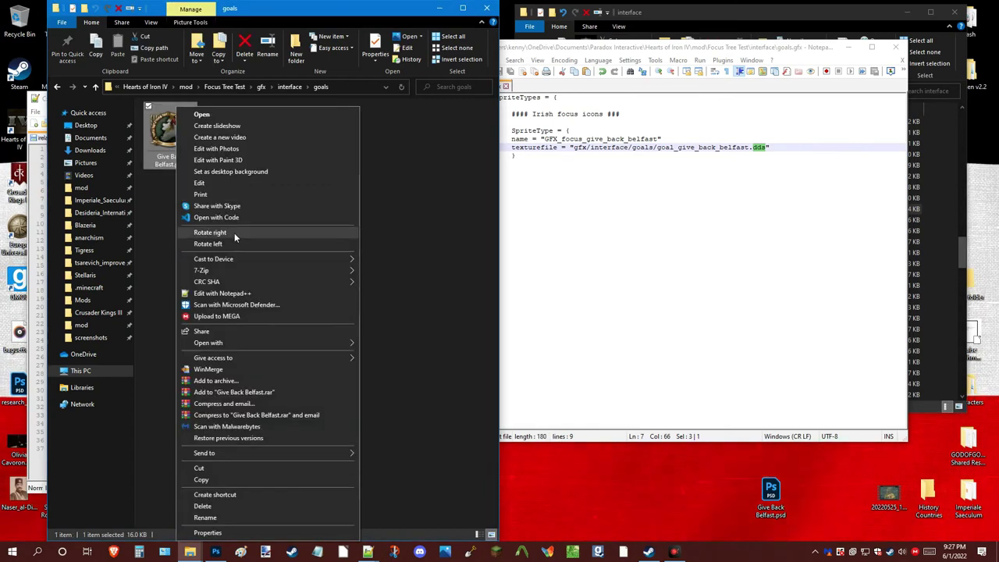
pyautogui.click(221, 293)
pyautogui.click(581, 87)
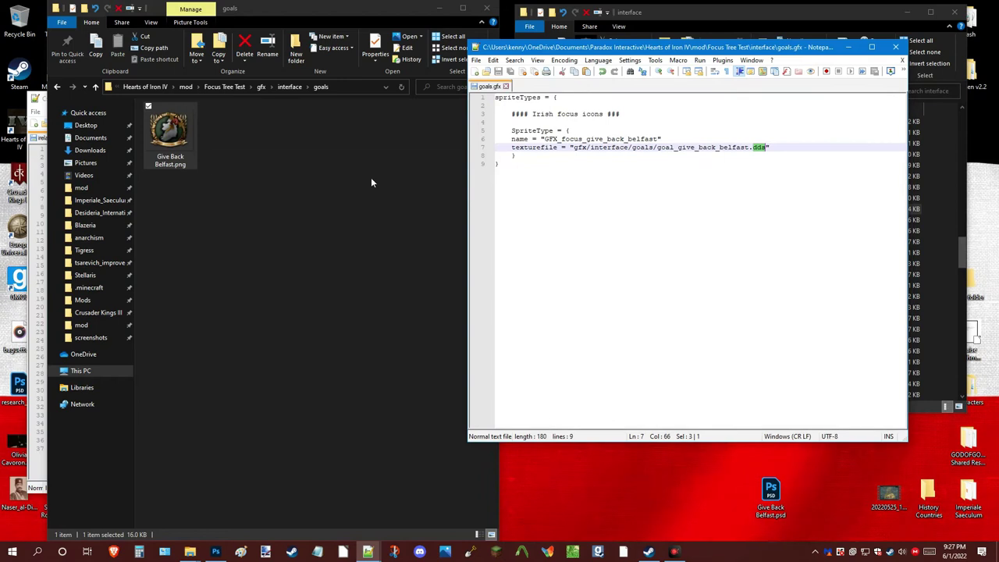
pyautogui.rightClick(165, 109)
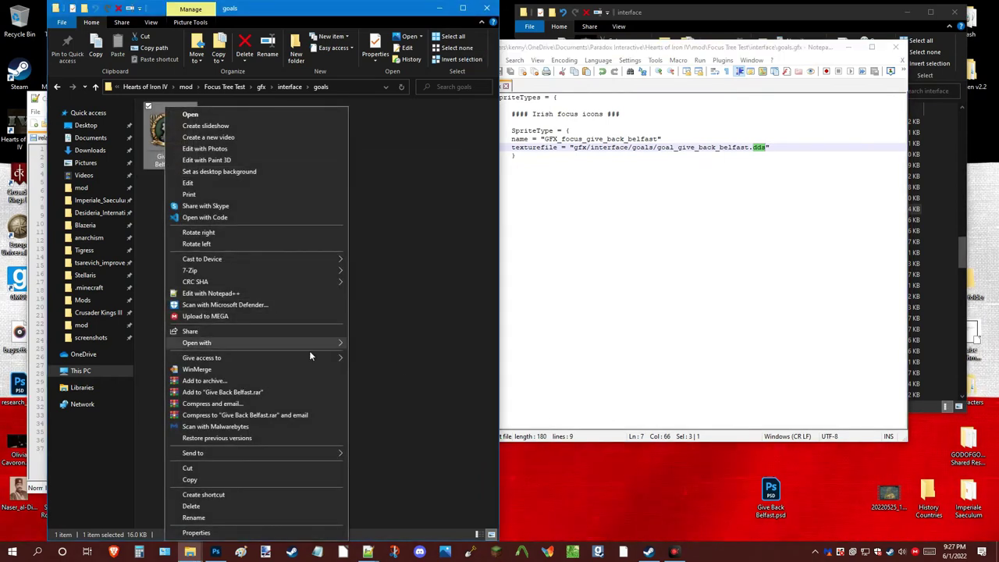
pyautogui.moveTo(320, 344)
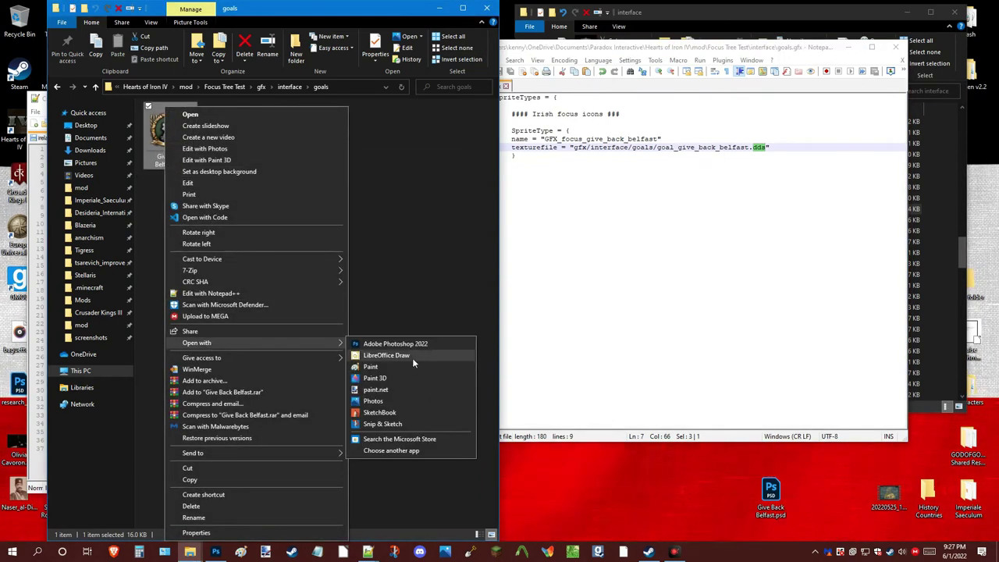
pyautogui.click(397, 392)
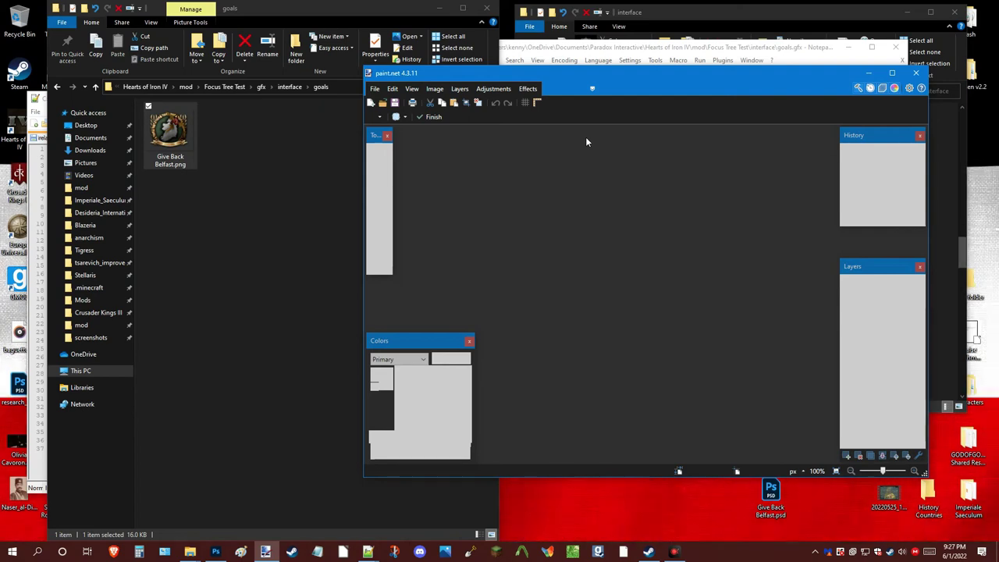
# Save the icon as Give Back Belfast.dds in DirectDraw Surface (DDS) format with default settings
pyautogui.click(376, 91)
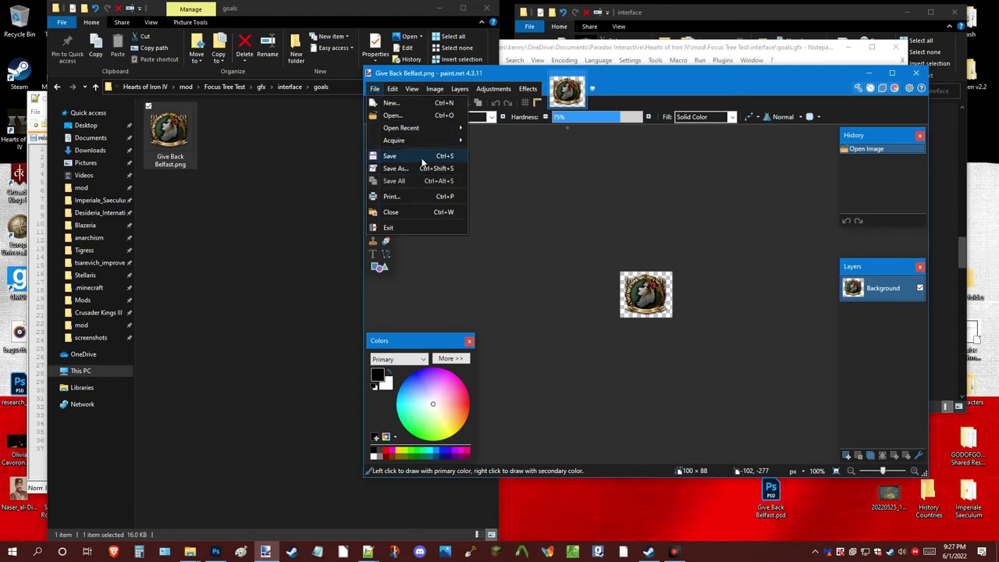
pyautogui.click(398, 165)
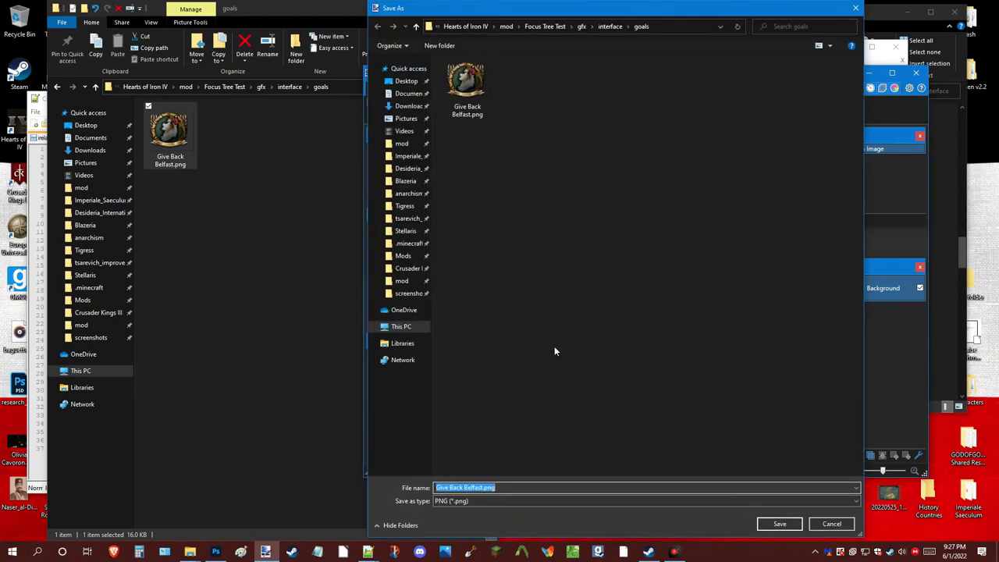
pyautogui.click(503, 499)
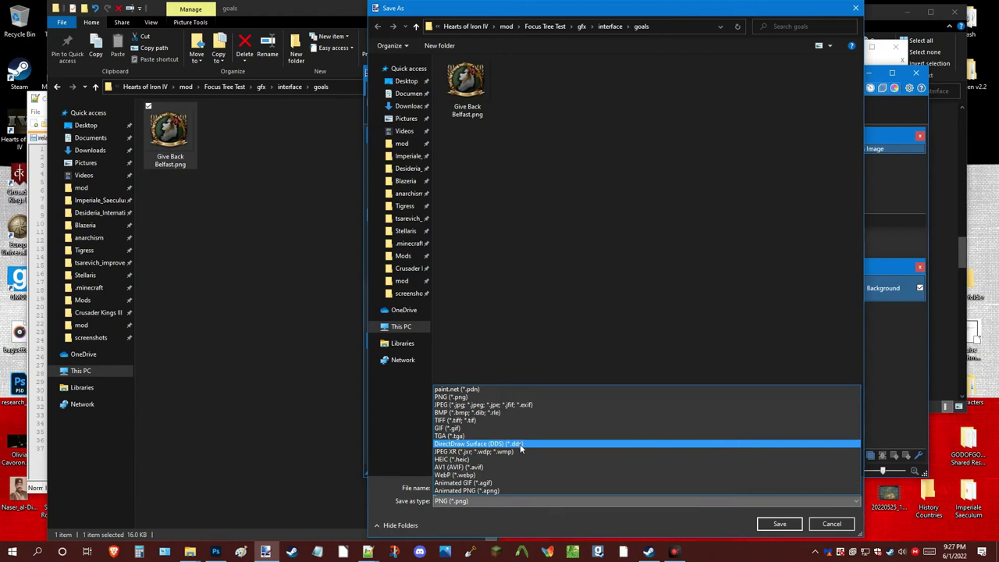
pyautogui.click(640, 442)
pyautogui.click(766, 522)
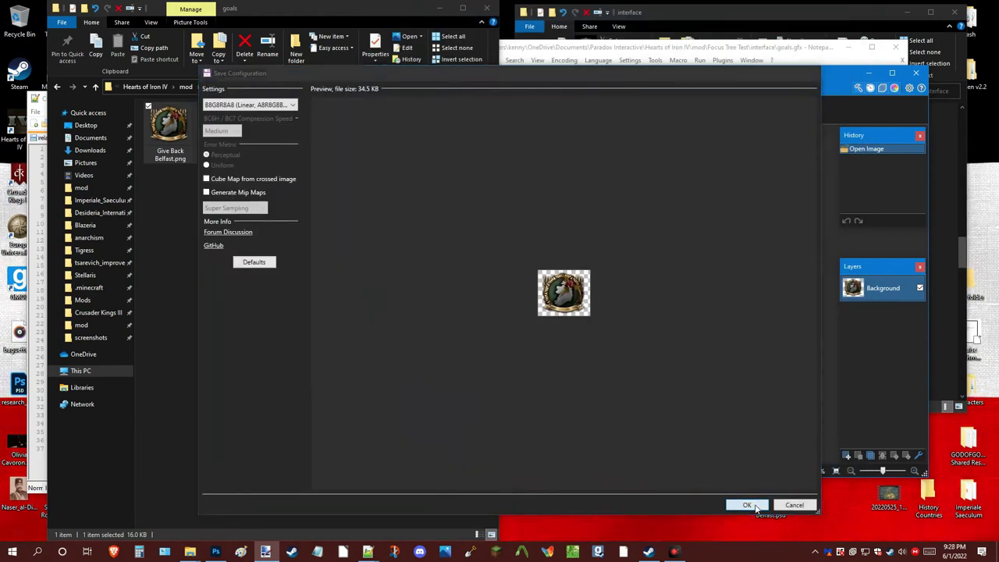
pyautogui.click(756, 509)
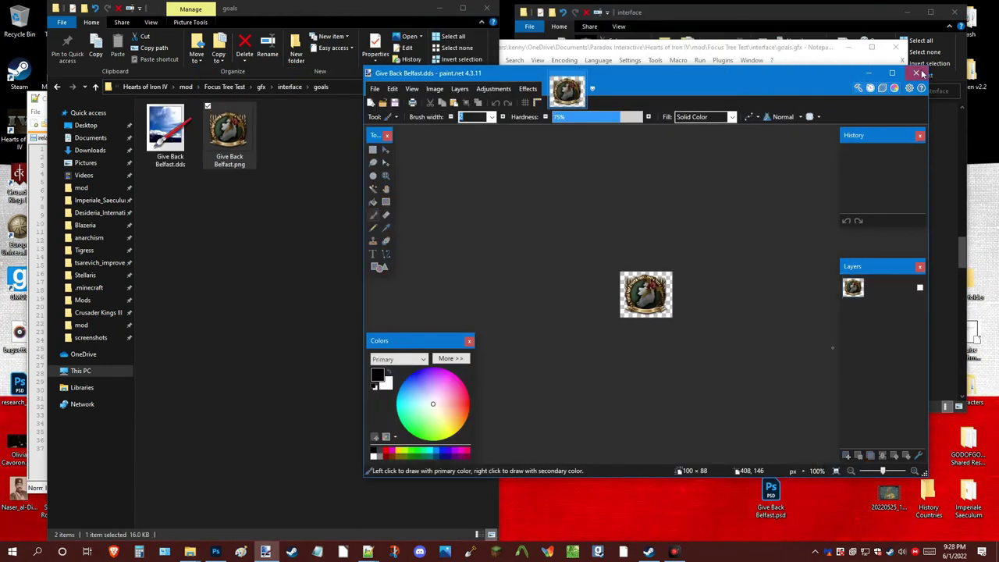
pyautogui.click(870, 73)
# Delete the Give Back Belfast PNG from the goals folder
pyautogui.doubleClick(715, 148)
pyautogui.hotkey('ctrl', 'c')
pyautogui.click(328, 255)
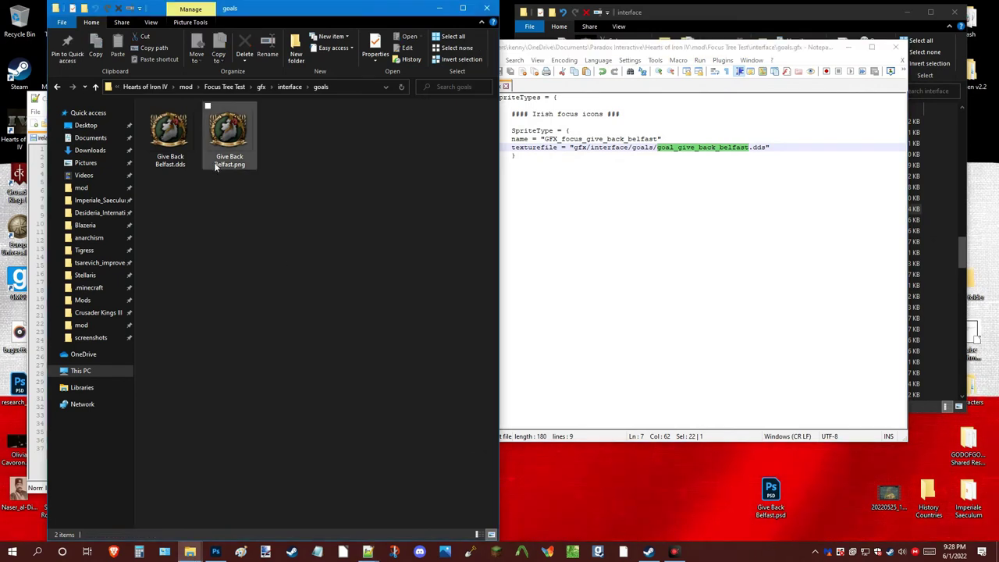
pyautogui.moveTo(222, 206); pyautogui.dragTo(250, 138)
pyautogui.rightClick(250, 138)
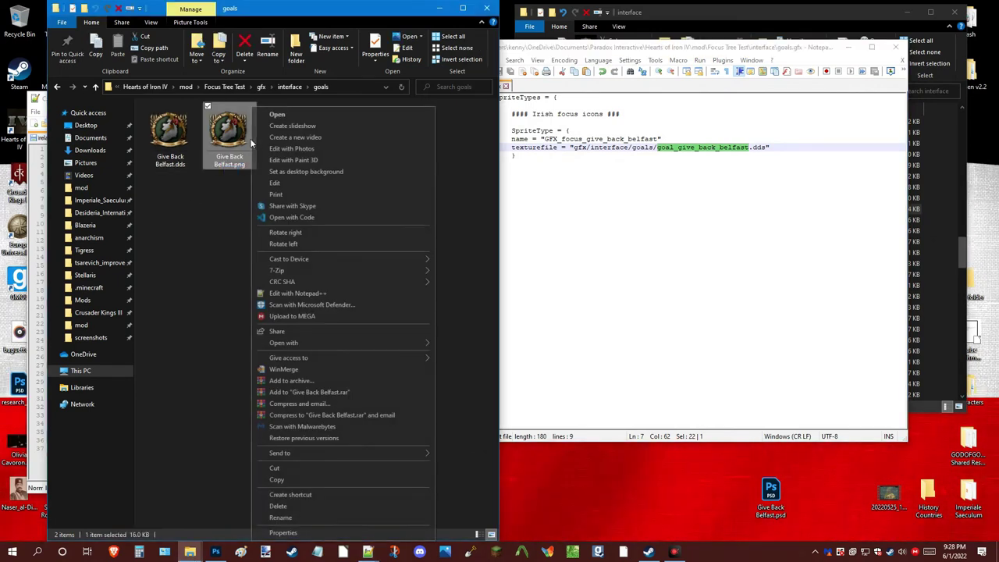
pyautogui.click(295, 505)
# Rename the DDS file to goal_give_back_belfast.dds
pyautogui.rightClick(173, 131)
pyautogui.click(221, 448)
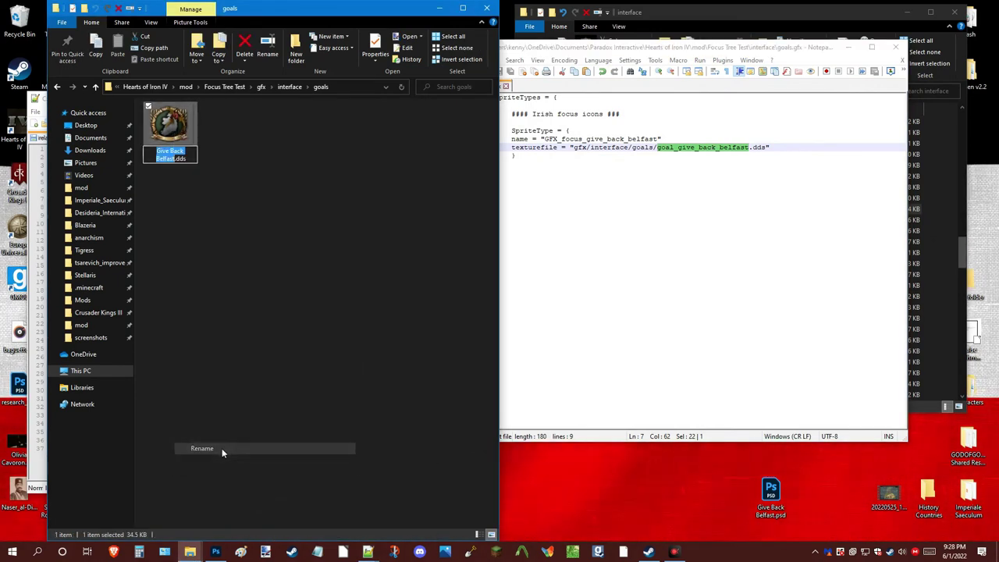
pyautogui.hotkey('ctrl', 'v')
pyautogui.click(334, 208)
# Empty the Recycle Bin to permanently remove the PNG
pyautogui.rightClick(29, 23)
pyautogui.click(71, 40)
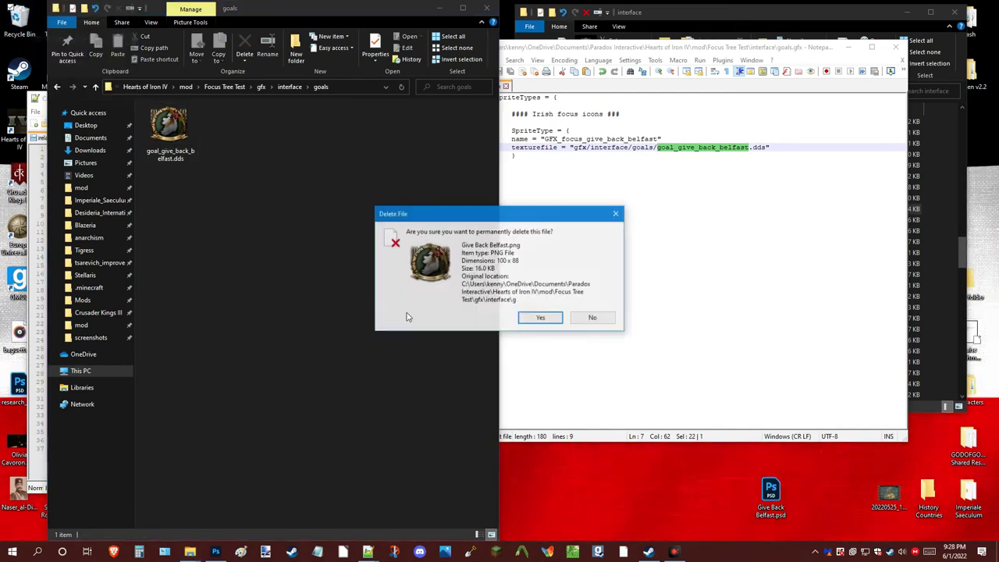
pyautogui.click(541, 320)
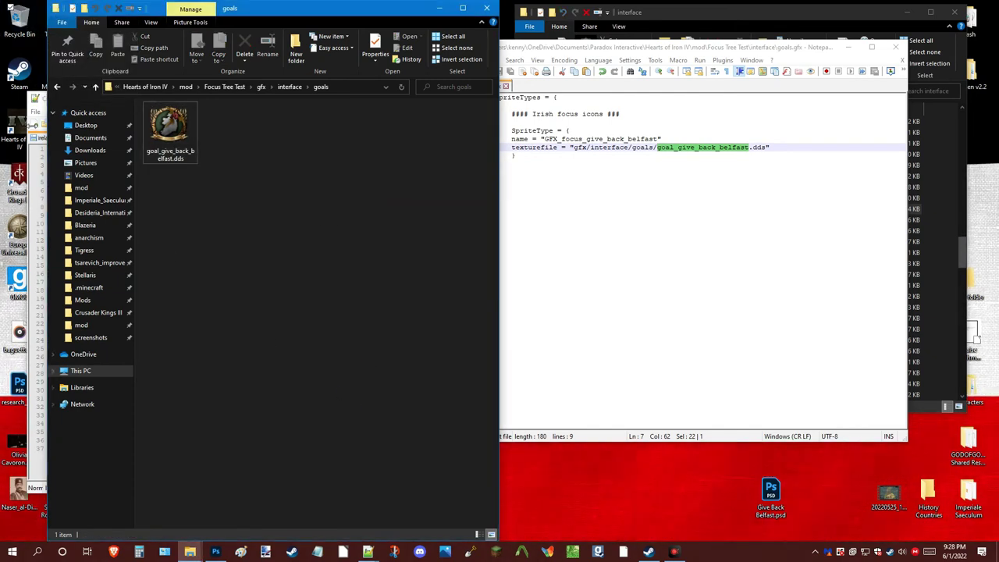
# Play Hearts of Iron IV from Steam, minimize Steam, and return Explorer to gfx\interface
pyautogui.click(650, 552)
pyautogui.click(599, 183)
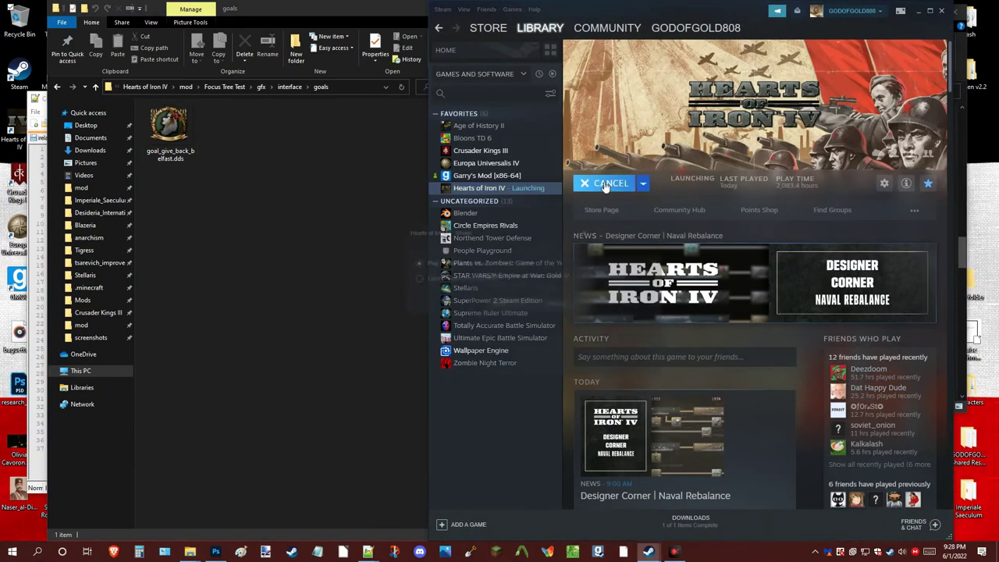
pyautogui.click(400, 299)
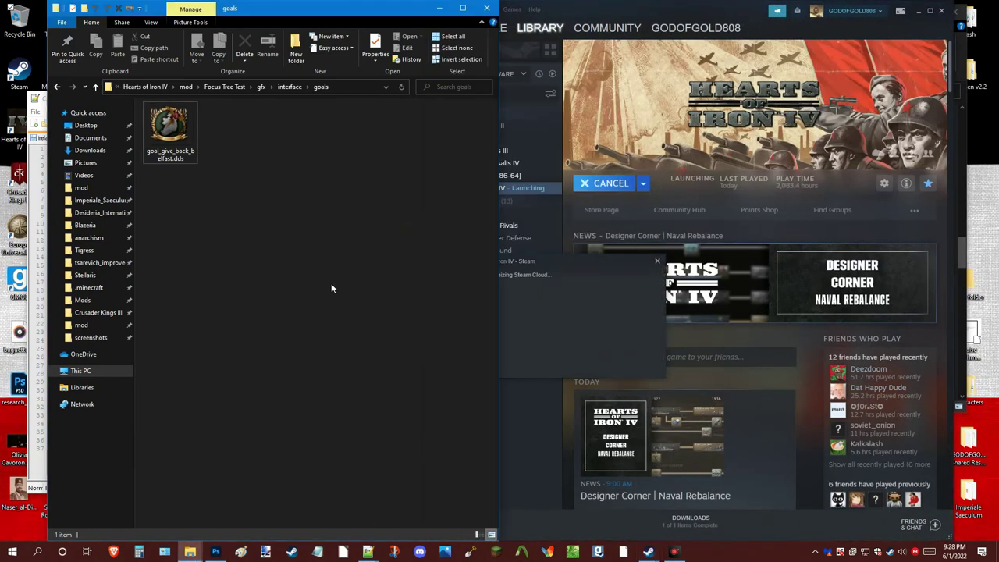
pyautogui.click(919, 13)
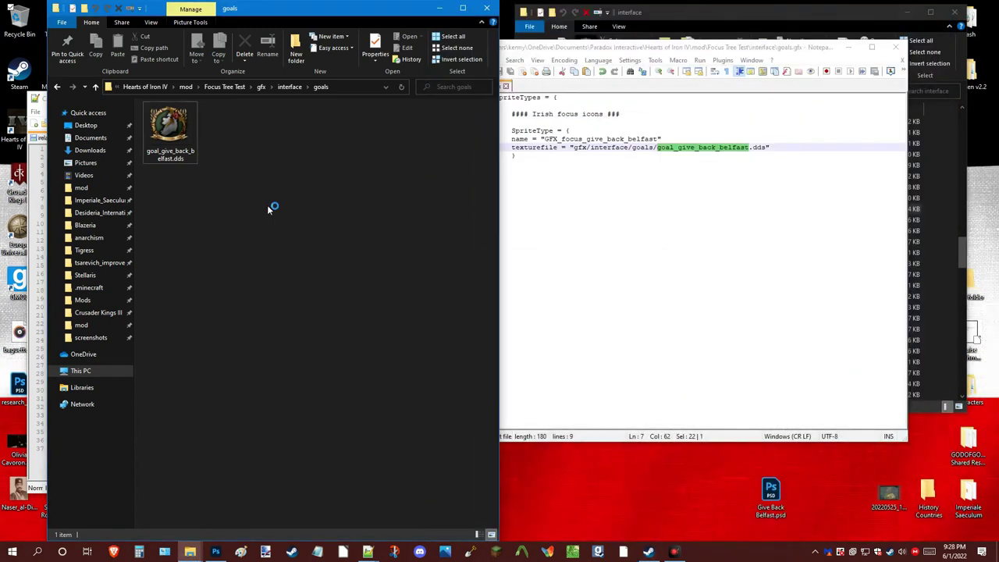
pyautogui.click(287, 87)
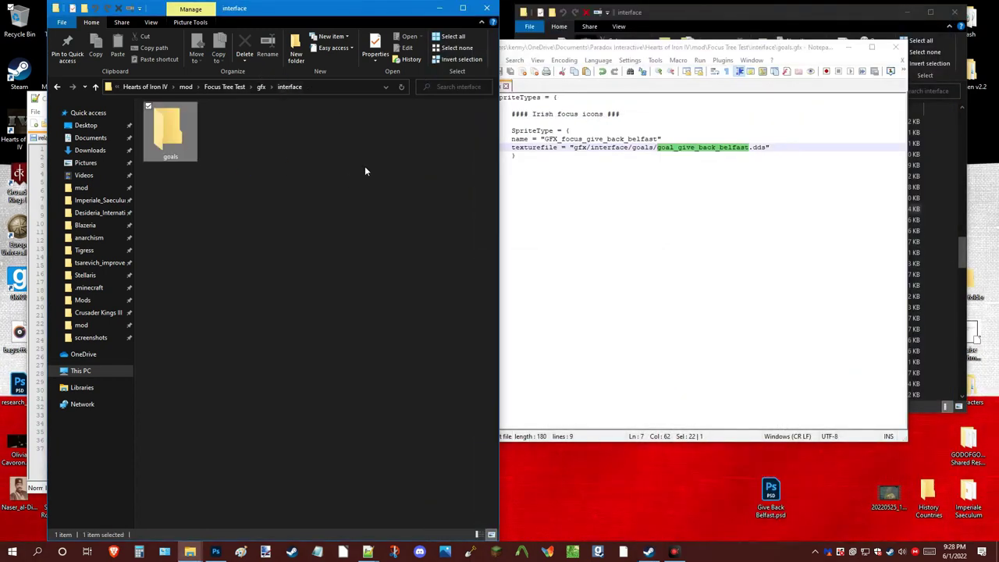
# Indent the name and texturefile lines (6 and 7) of the SpriteType block in goals.gfx
pyautogui.click(692, 173)
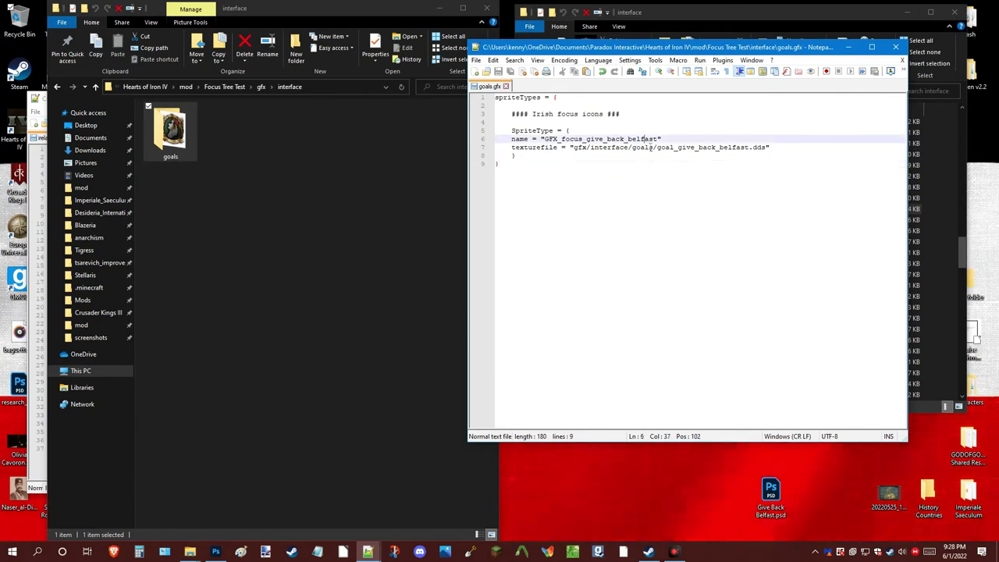
pyautogui.click(512, 139)
pyautogui.press('Tab')
pyautogui.click(512, 147)
pyautogui.press('Tab')
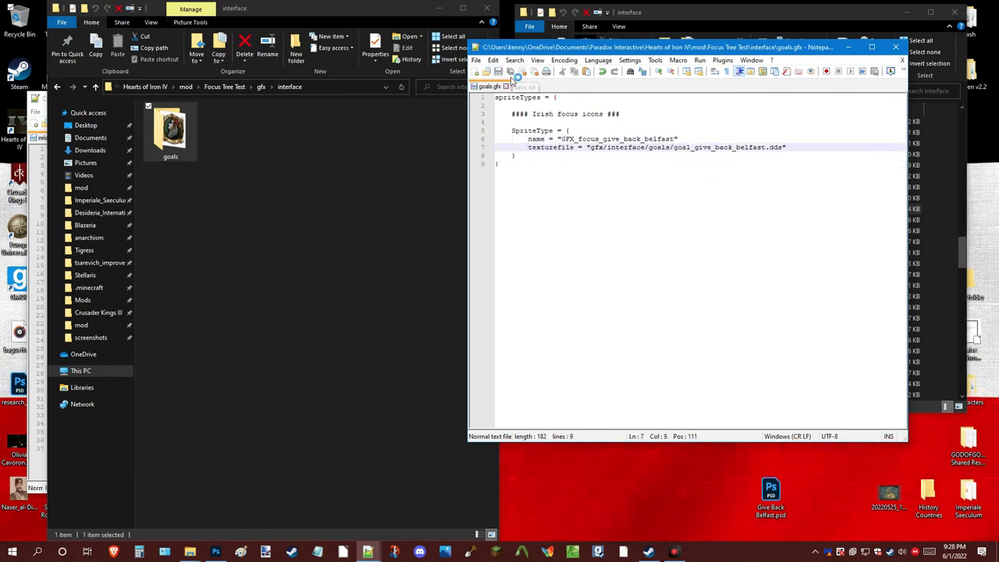
# Return File Explorer to the Focus Tree Test mod's top folder
pyautogui.click(395, 174)
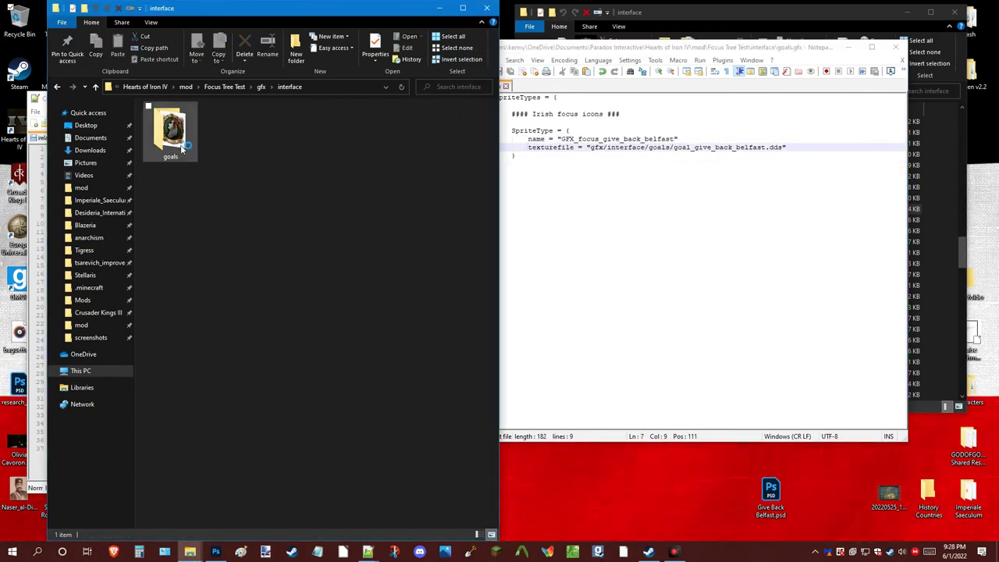
pyautogui.click(216, 87)
pyautogui.click(324, 298)
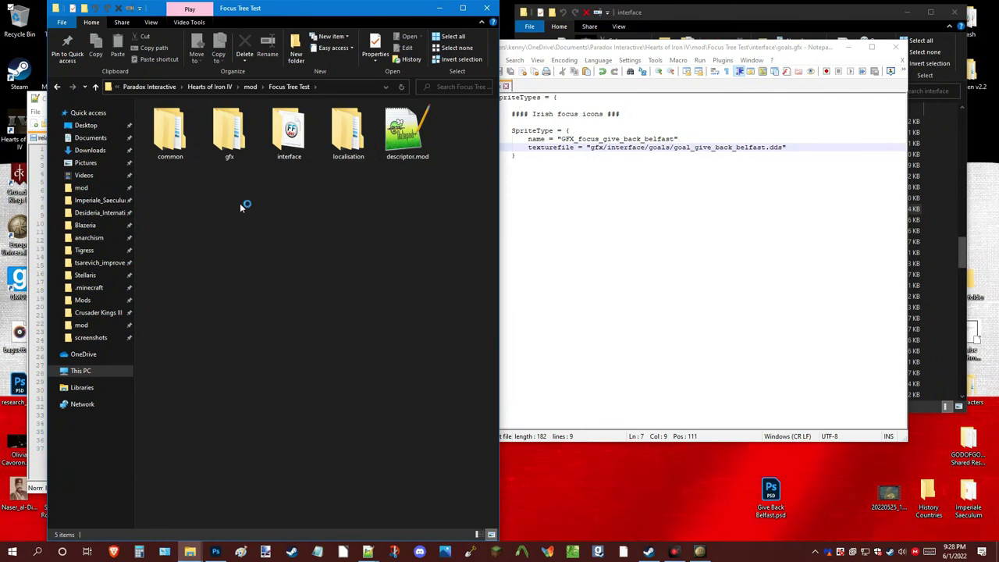
pyautogui.moveTo(282, 195); pyautogui.dragTo(354, 271)
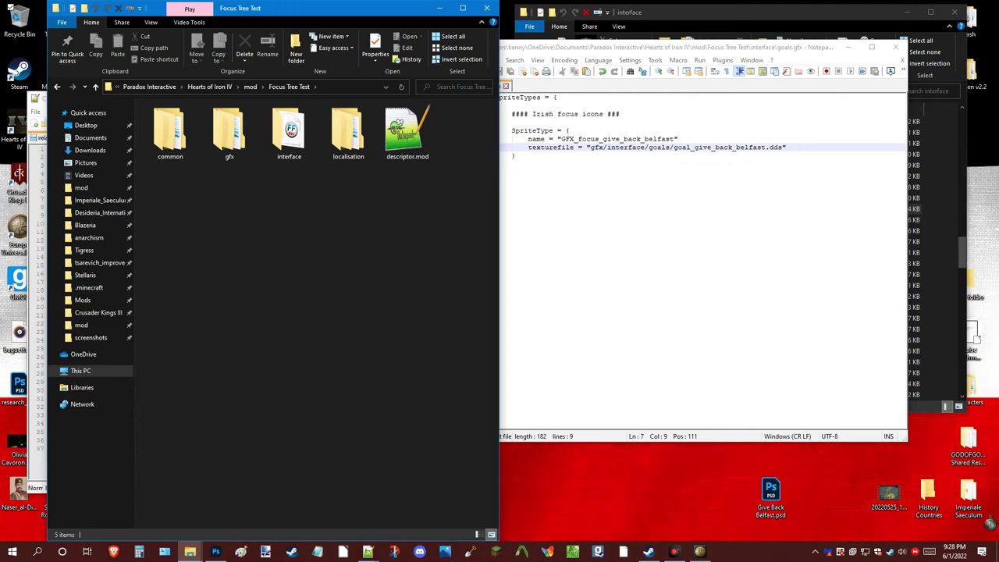
# Start a new single-player 1 January 1936 Gathering Storm game and select Ireland on the map
pyautogui.click(674, 551)
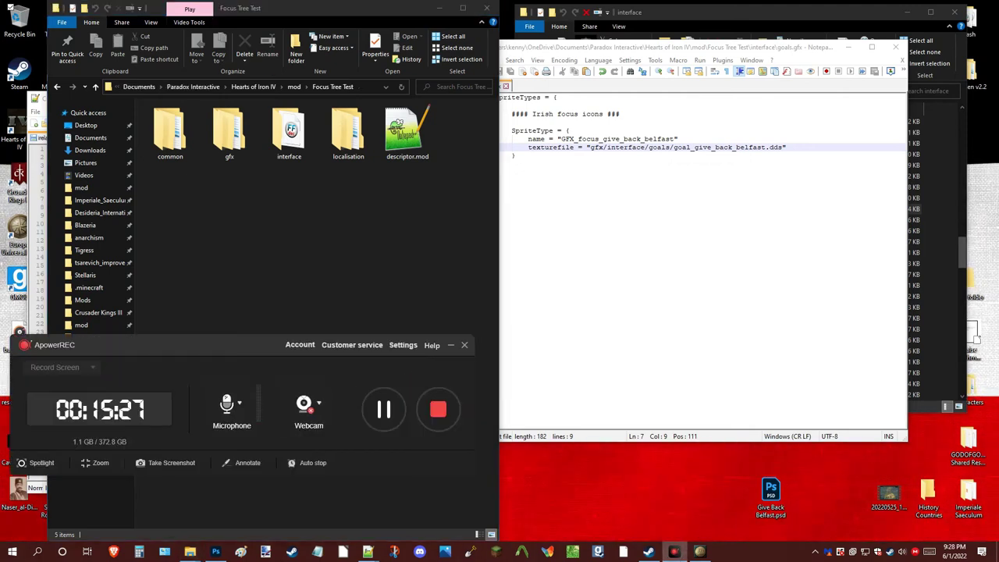
pyautogui.click(438, 414)
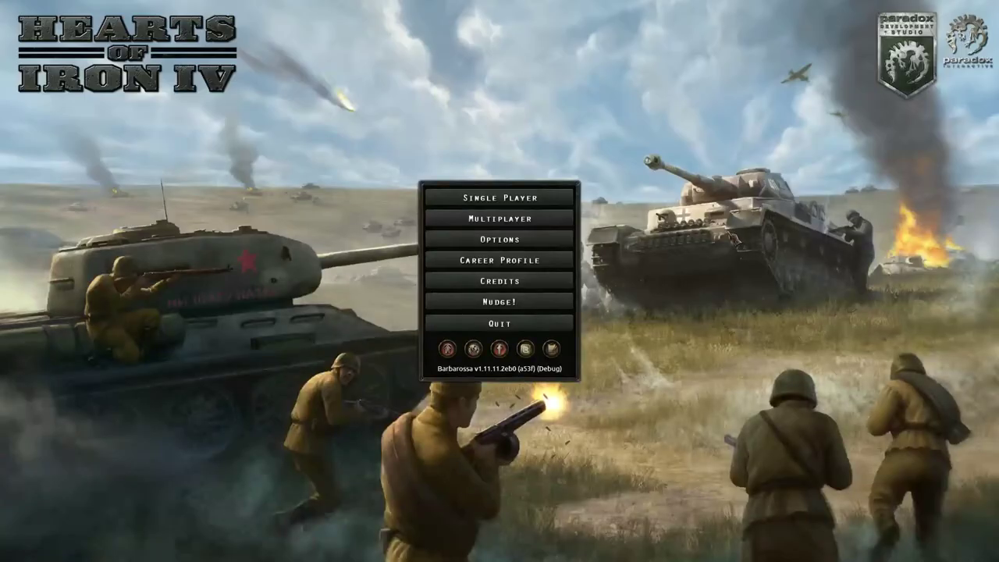
pyautogui.click(536, 199)
pyautogui.click(519, 220)
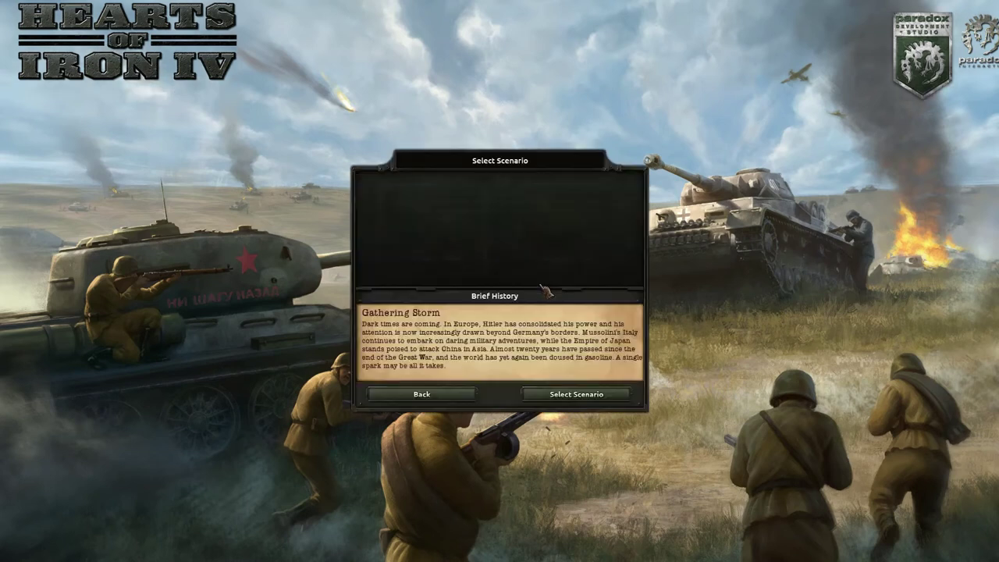
pyautogui.click(608, 400)
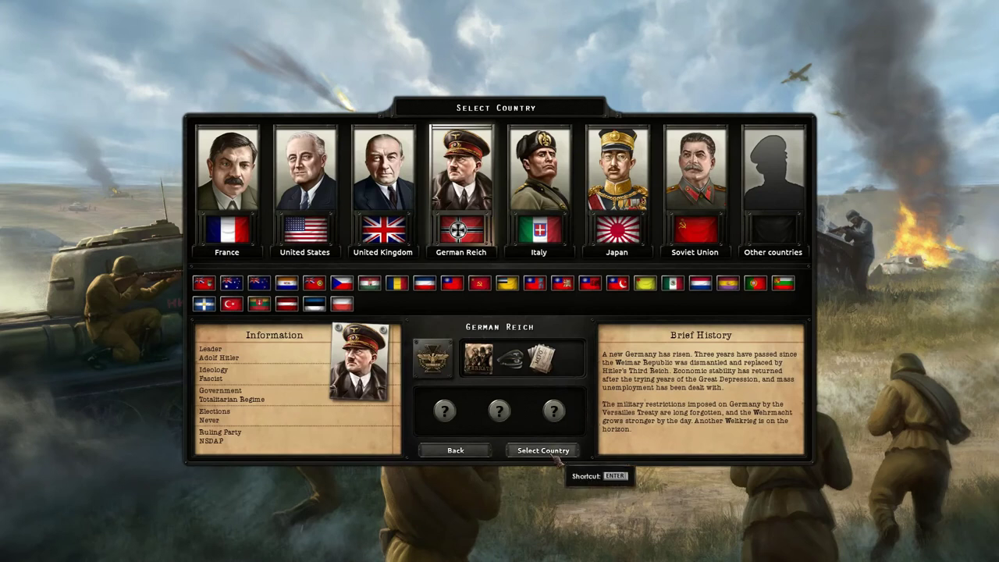
pyautogui.moveTo(502, 424)
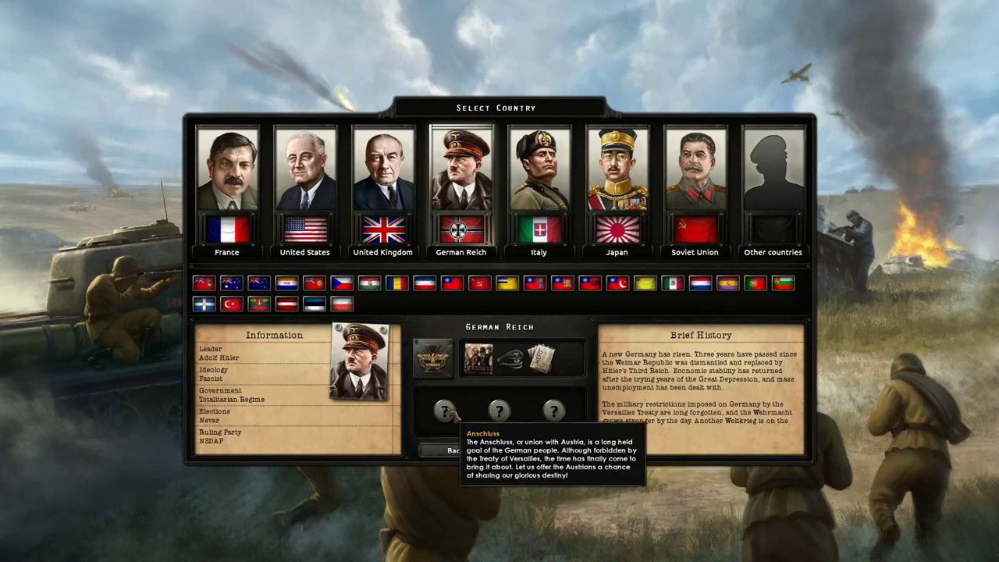
pyautogui.moveTo(557, 413)
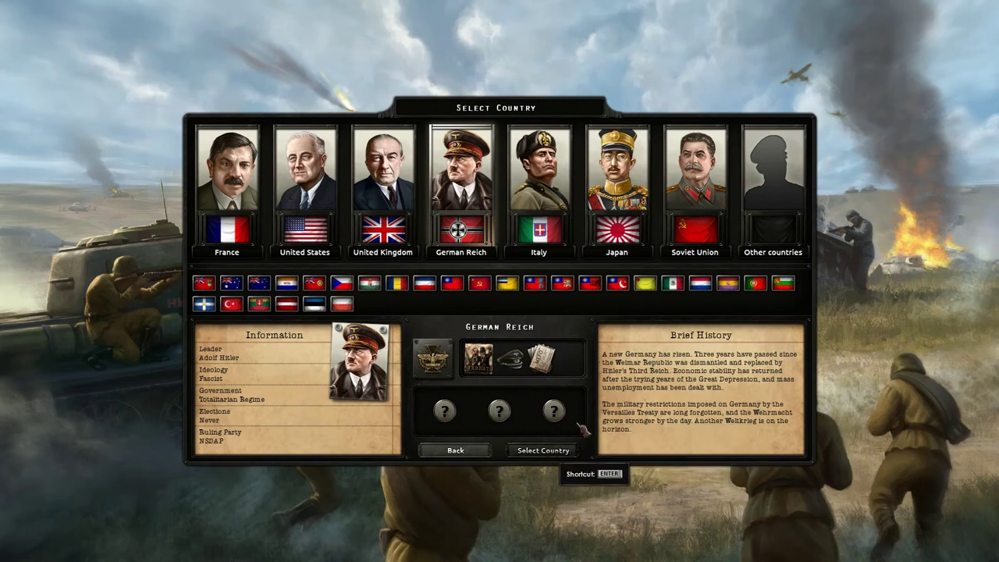
pyautogui.press('Return')
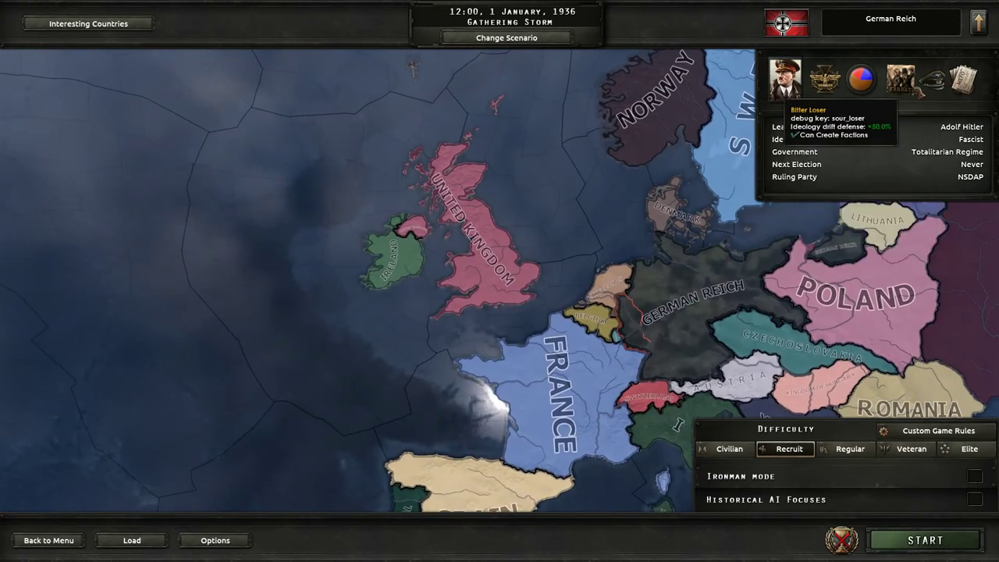
pyautogui.click(394, 262)
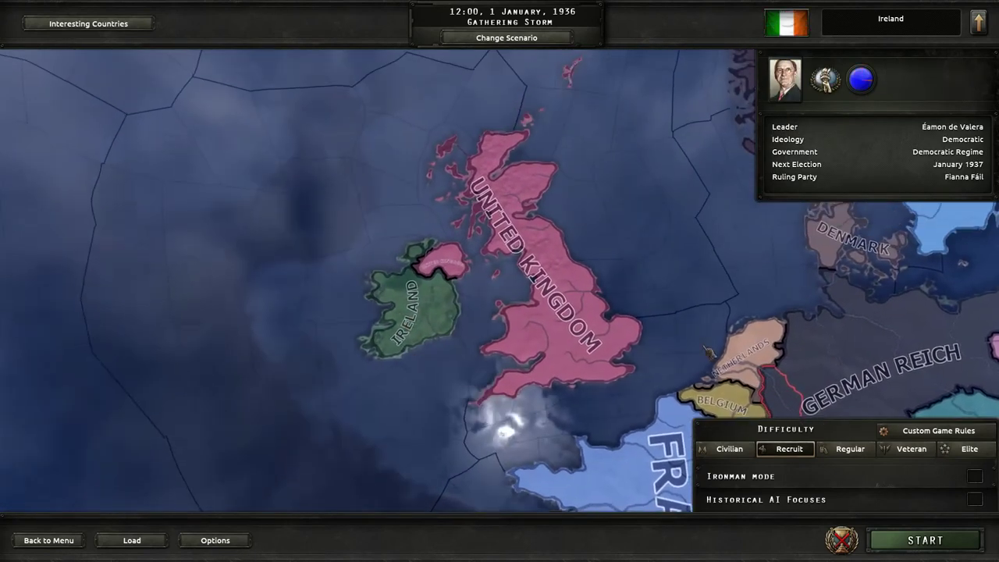
# Start the 1936 game as Ireland from the lobby
pyautogui.click(913, 542)
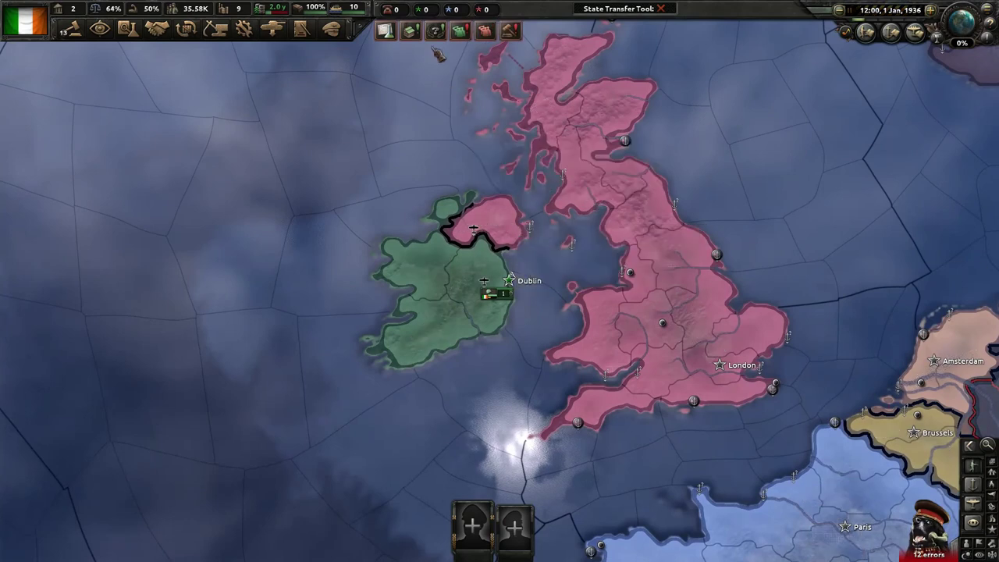
# Open Ireland's National Focus tree and view the 35-day Give Back Belfast focus details
pyautogui.click(436, 31)
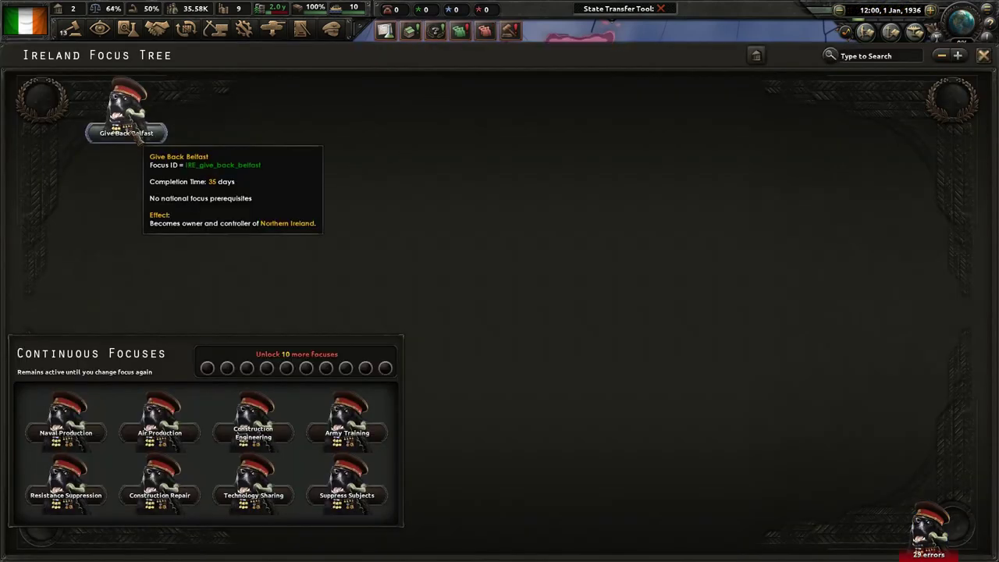
pyautogui.click(134, 121)
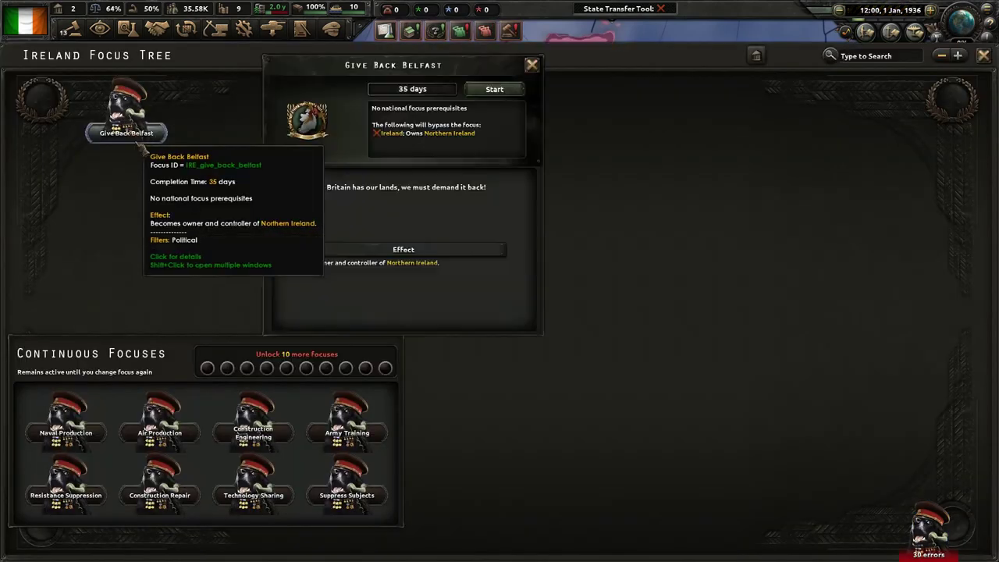